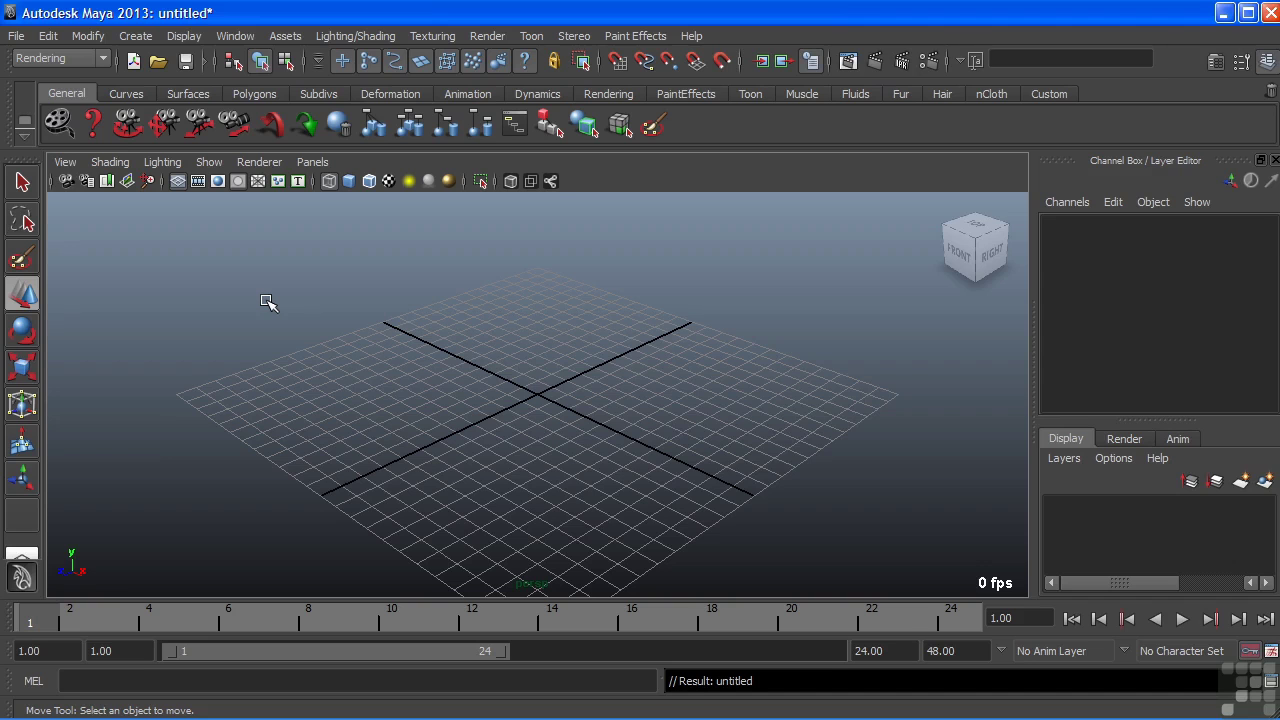
Step: Add a polygon sphere, pSphere1, at the origin
click(135, 36)
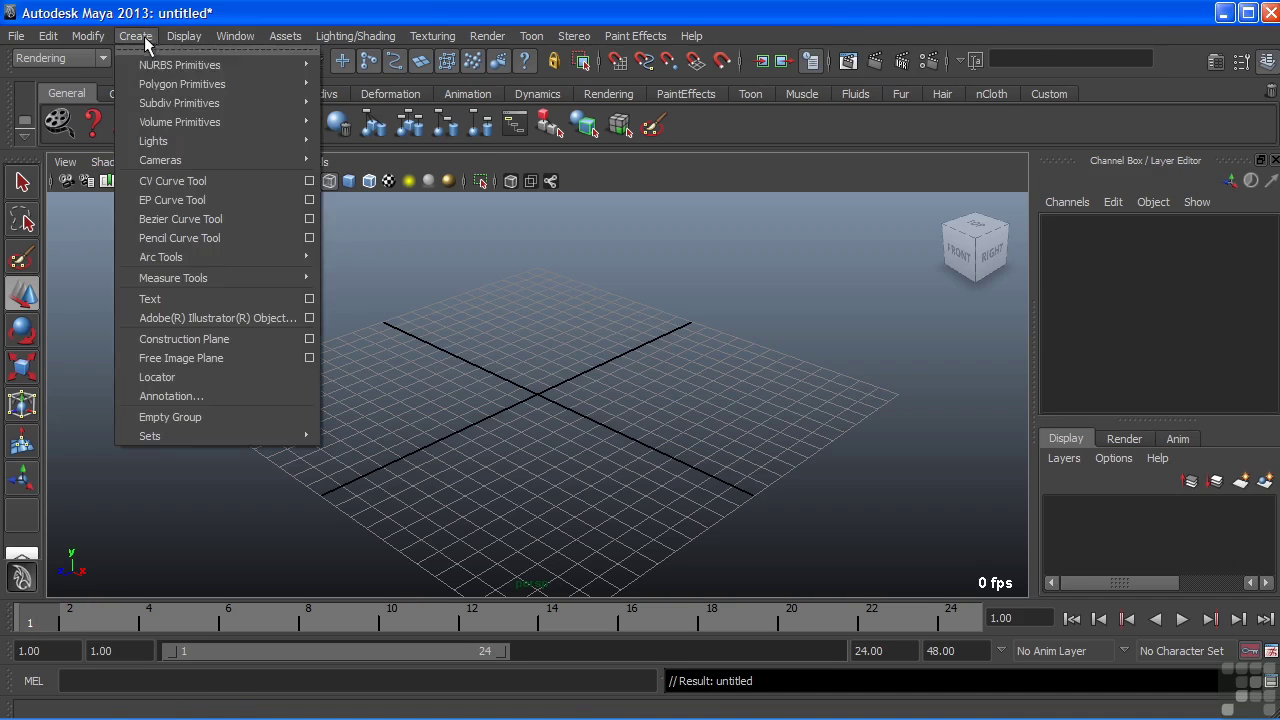
mouse_move(157, 85)
click(362, 95)
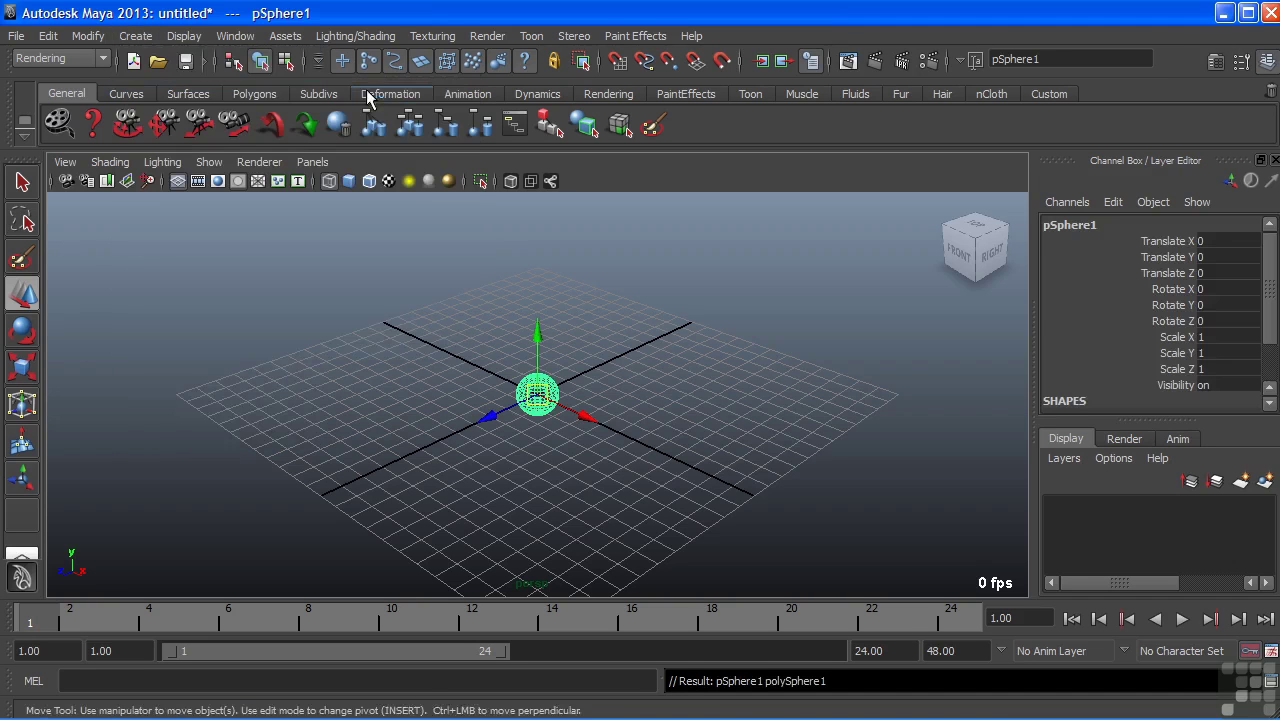
Step: Switch to the nDynamics menu set and bring up the nHair menu
click(65, 59)
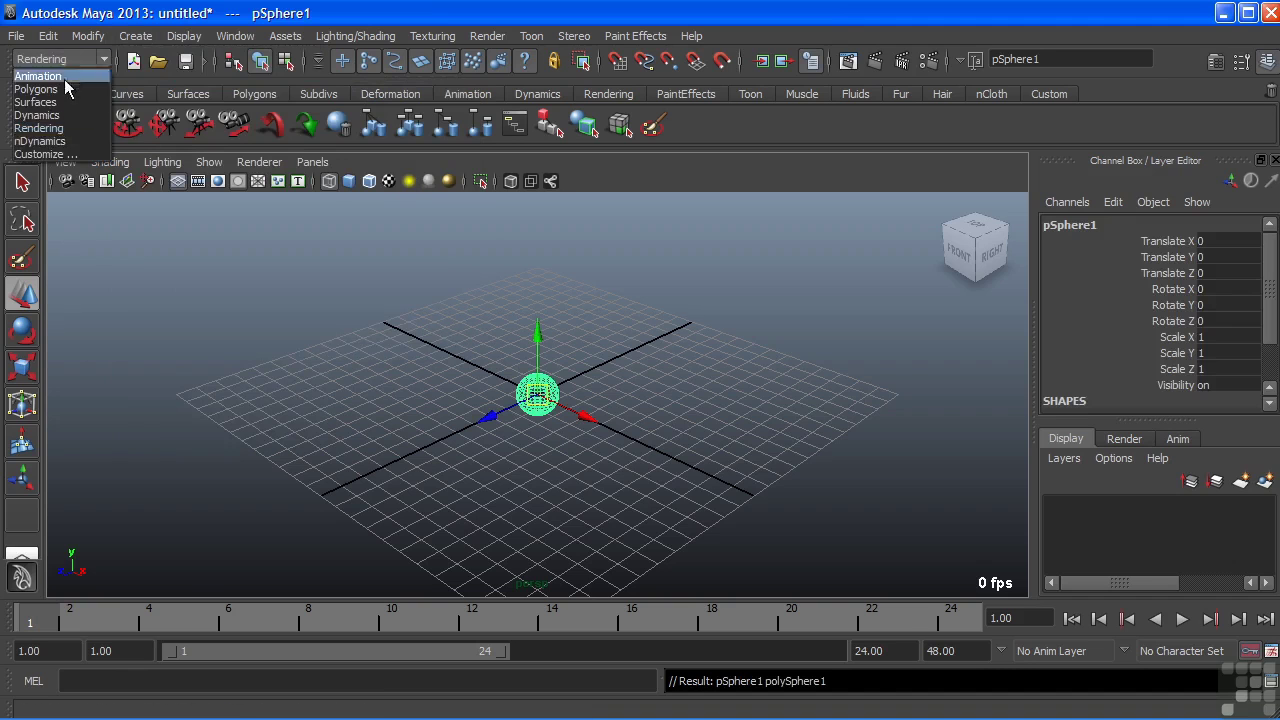
click(42, 141)
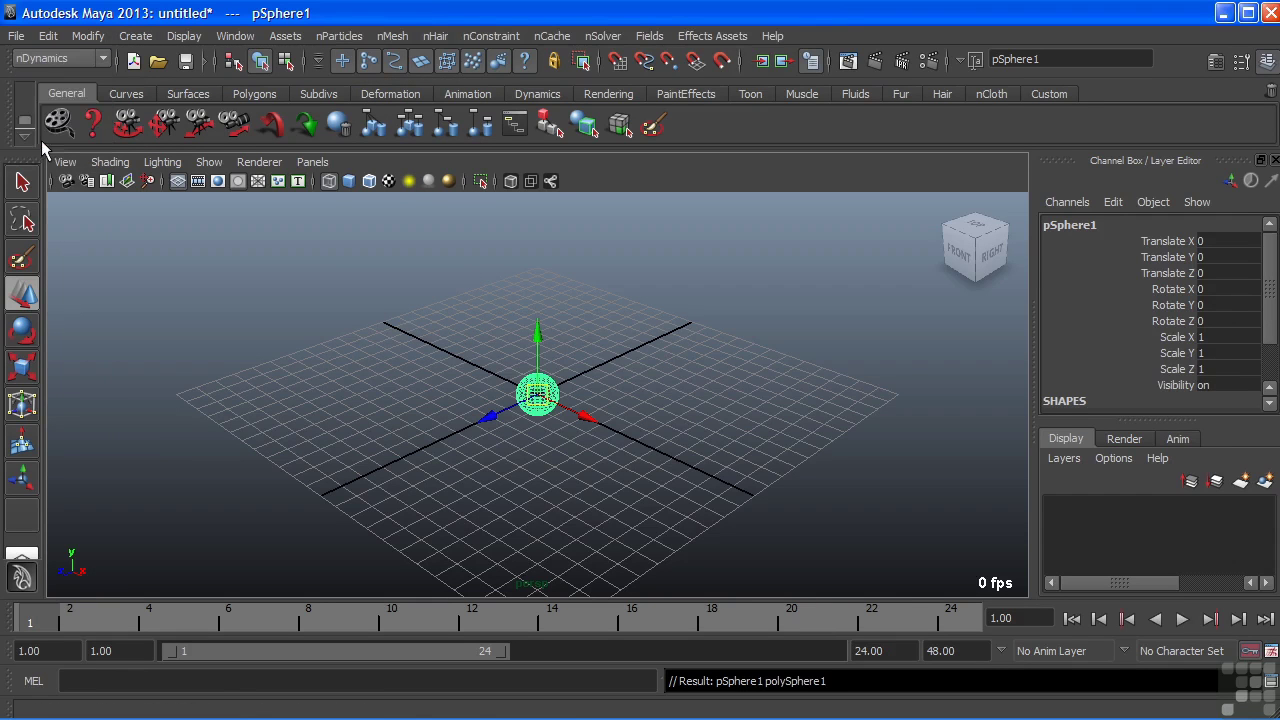
click(437, 37)
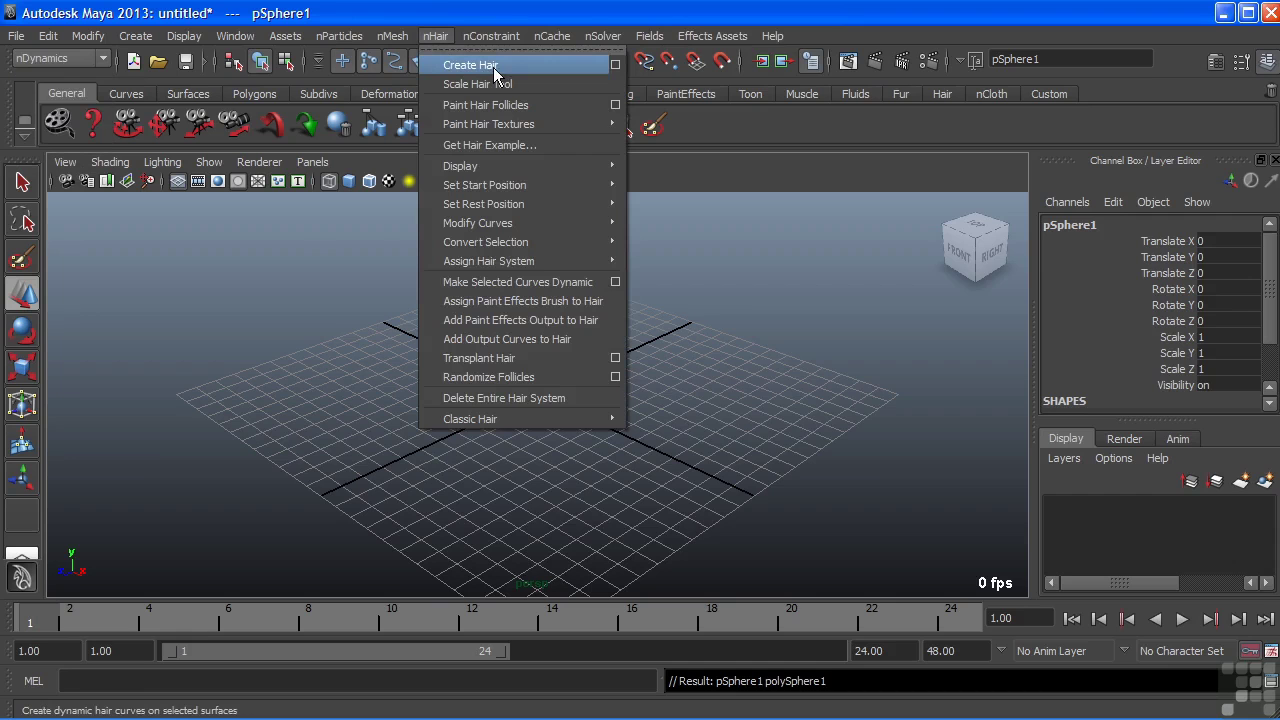
Step: Open the Create Hair Options dialog, move it aside and frame the sphere
click(616, 66)
drag(1016, 140, 762, 55)
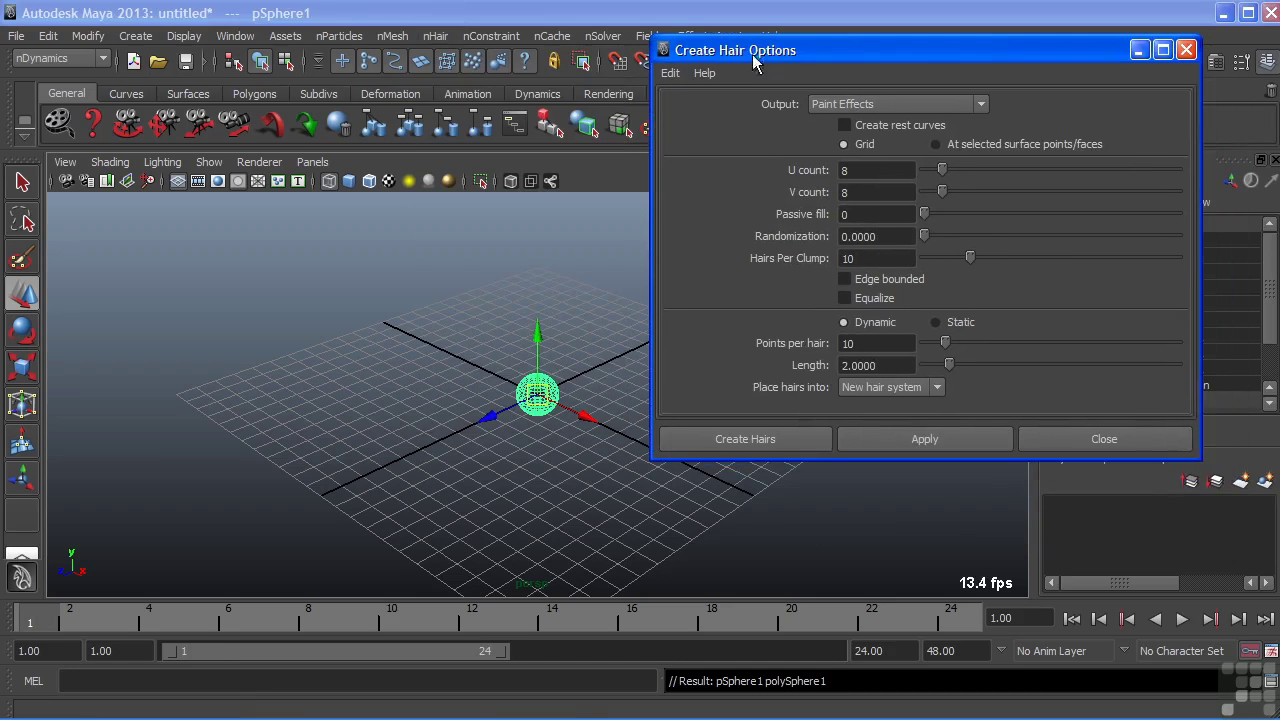
alt+right_drag(497, 428, 730, 432)
alt+middle_drag(466, 460, 336, 450)
alt+drag(336, 450, 371, 429)
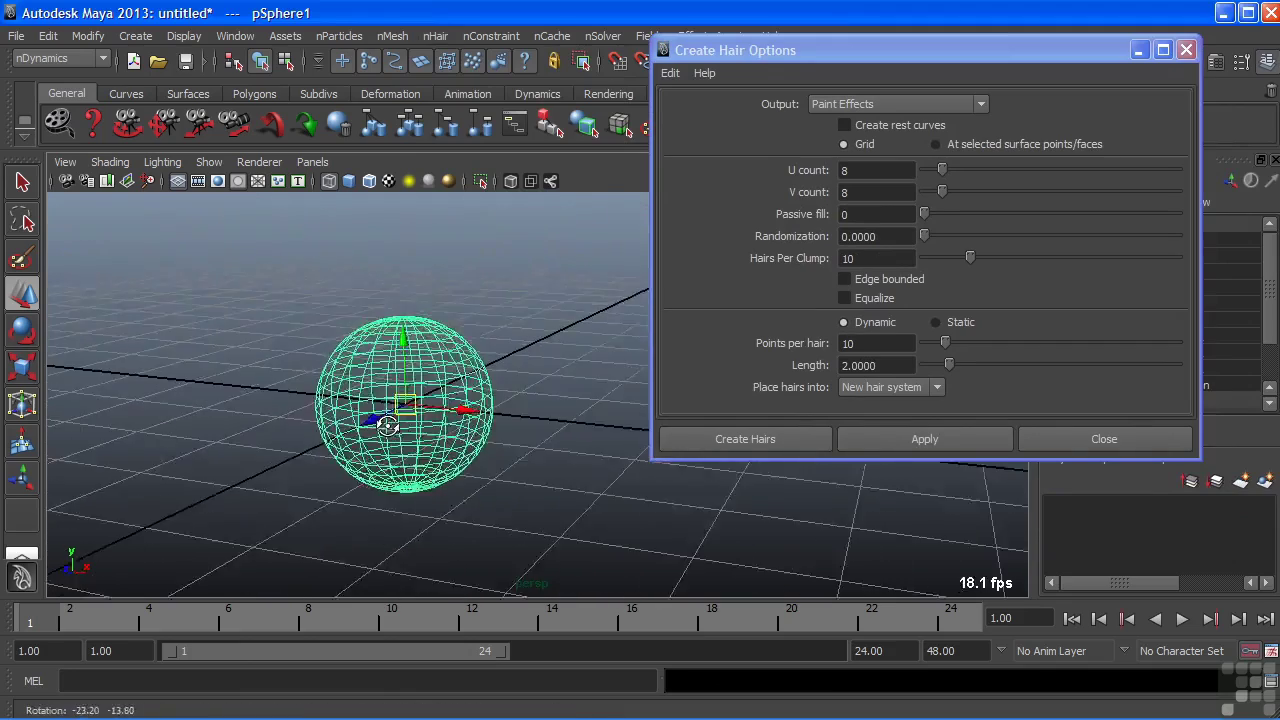
alt+right_drag(371, 429, 457, 420)
alt+drag(457, 420, 480, 385)
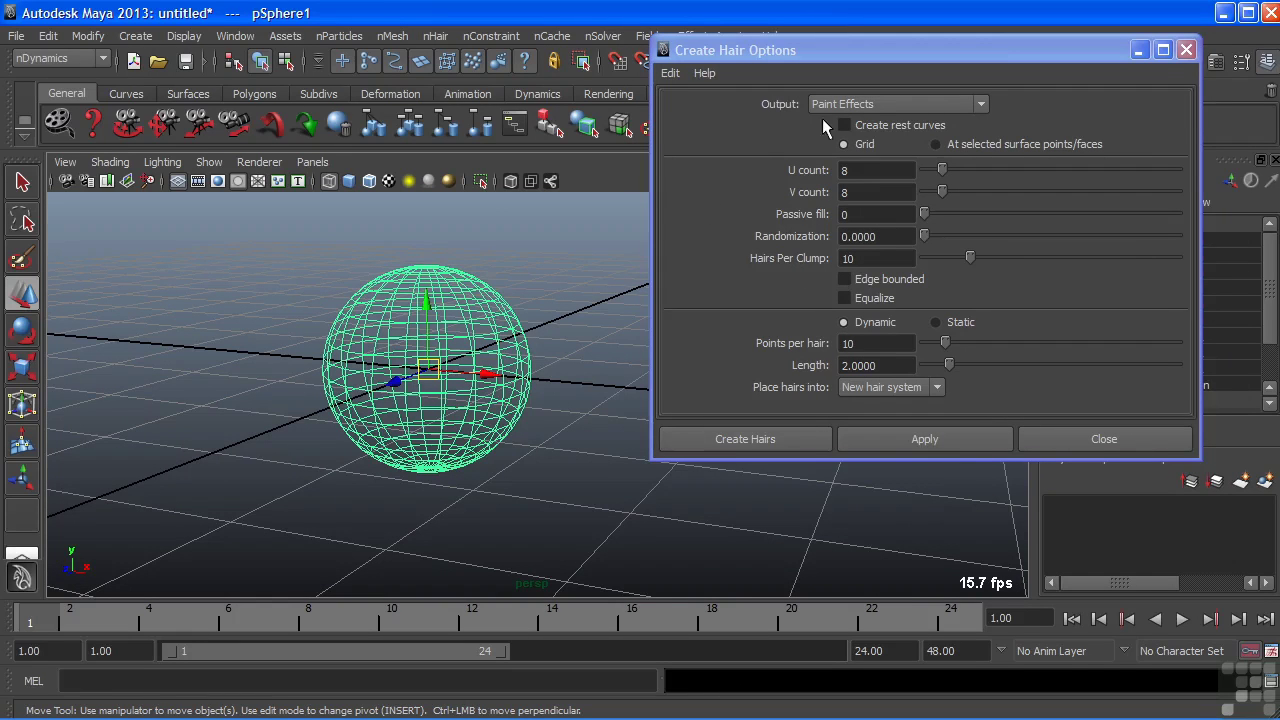
Step: Keep the hair Output set to Paint Effects
click(886, 104)
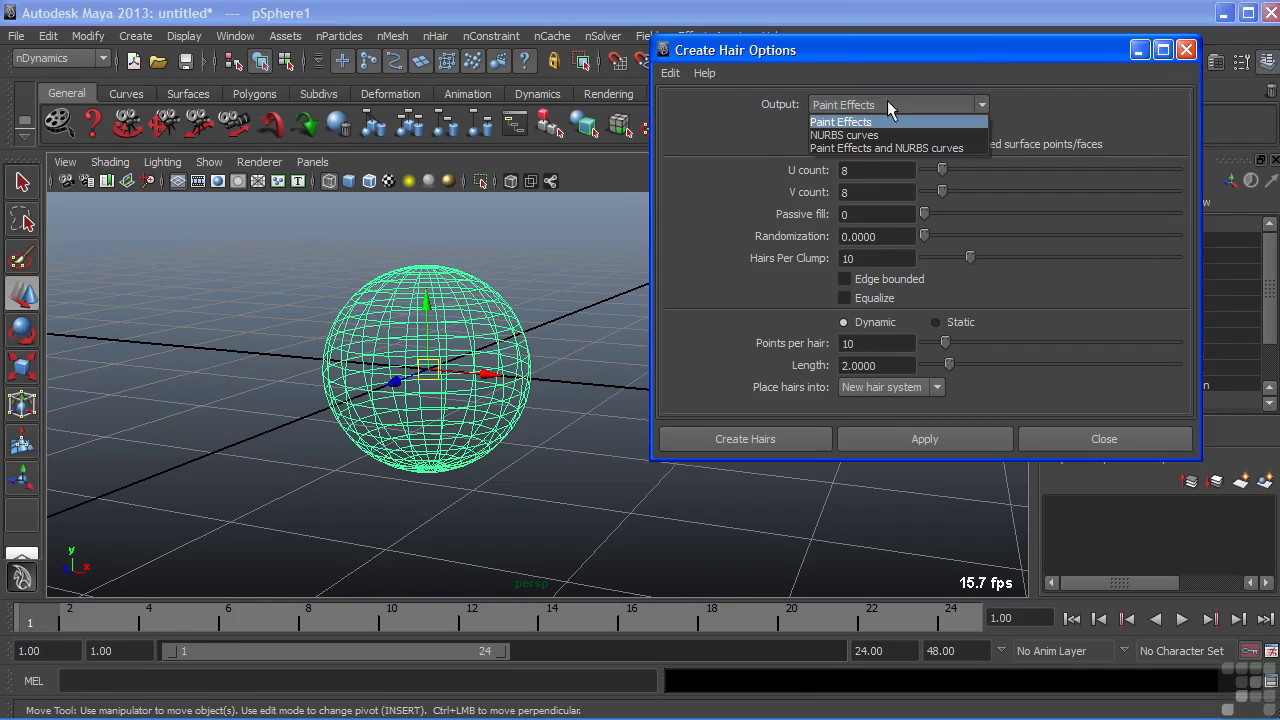
click(818, 122)
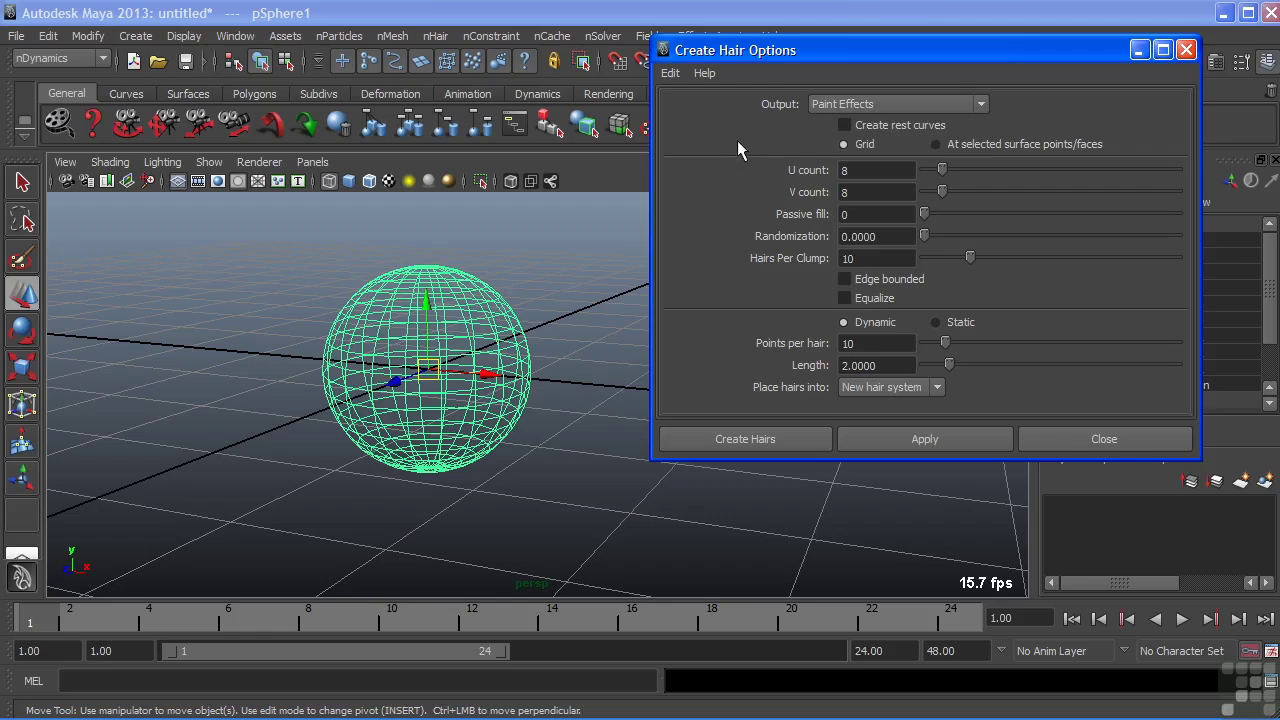
click(830, 106)
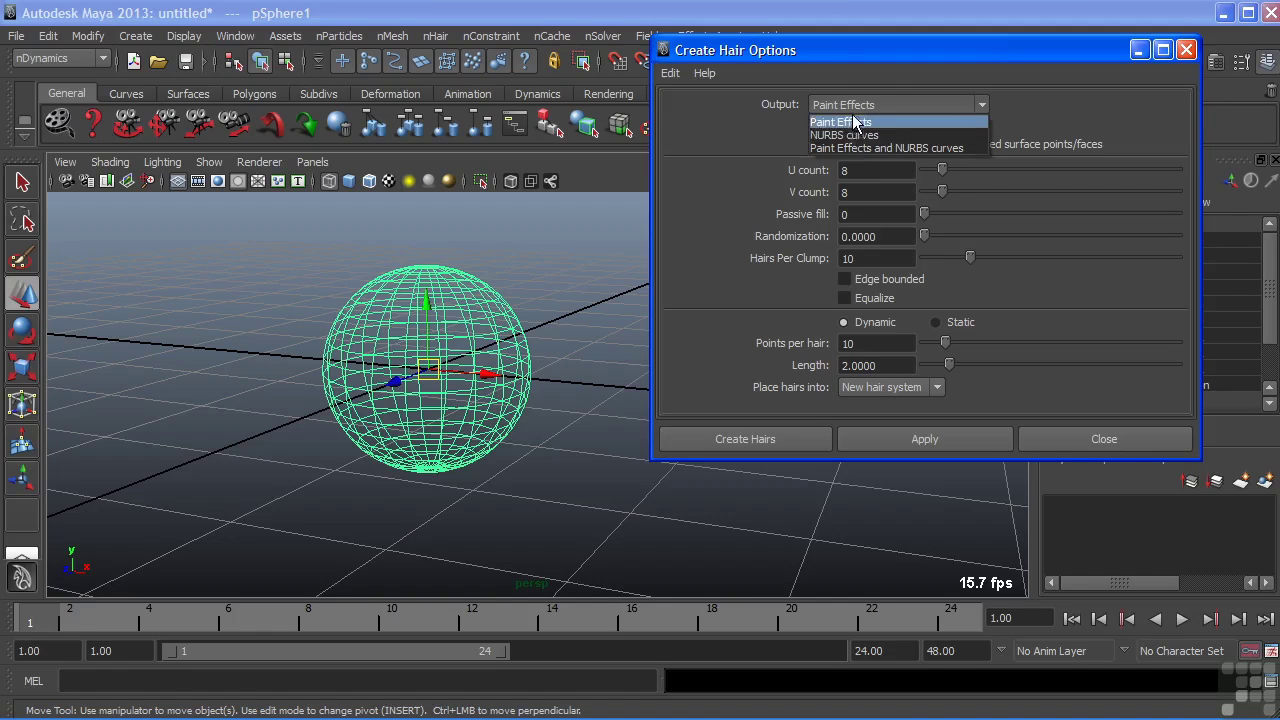
click(849, 121)
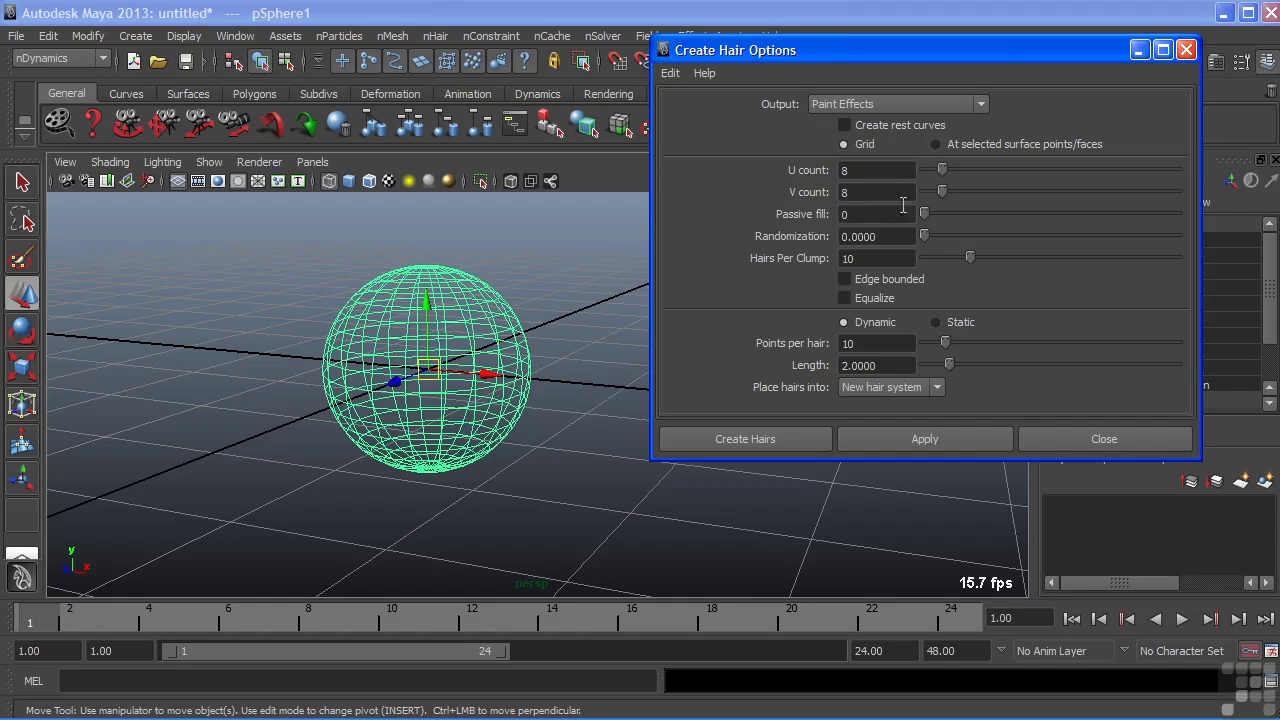
Step: Choose Grid placement, set hair Length to 5 and create the hairs on pSphere1
click(981, 145)
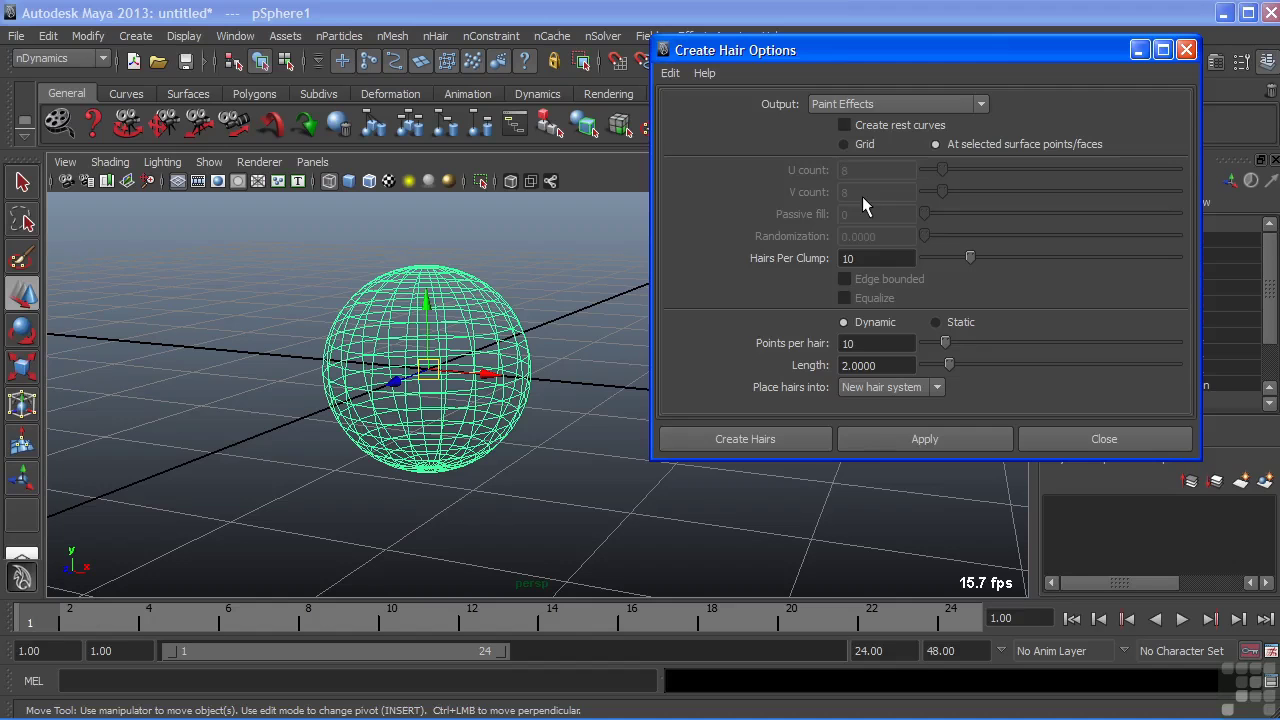
click(845, 144)
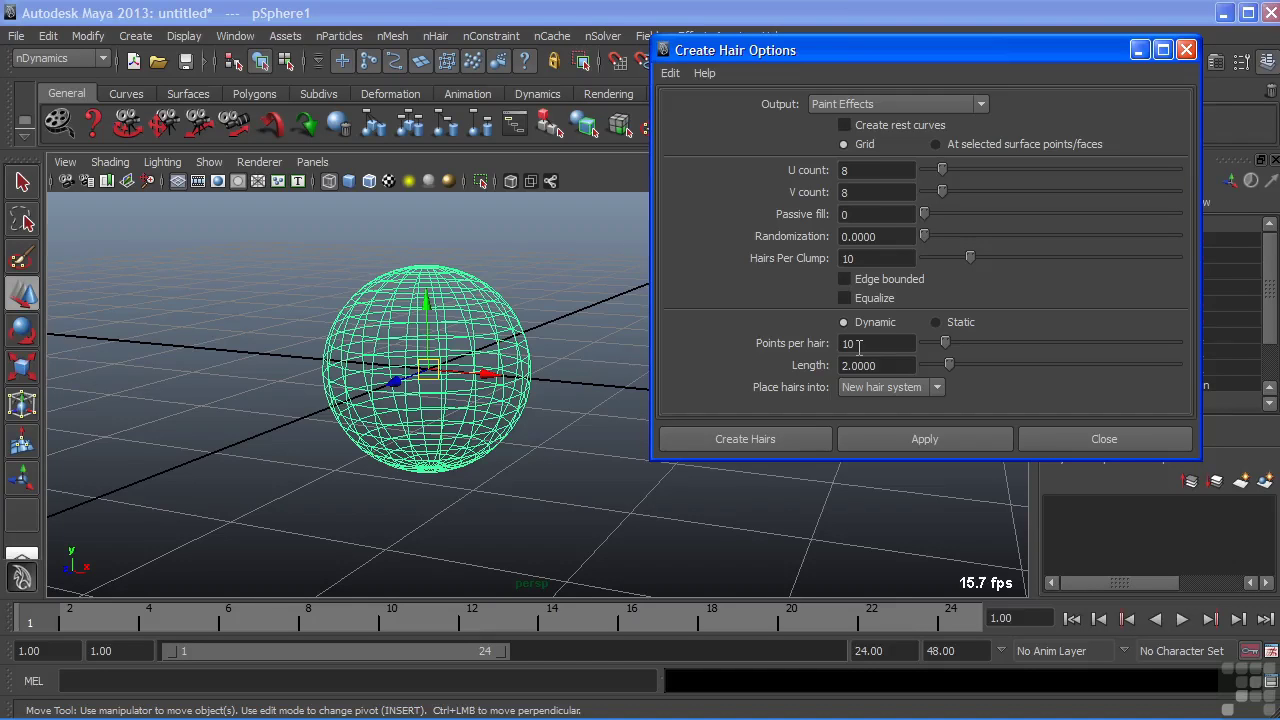
double_click(891, 366)
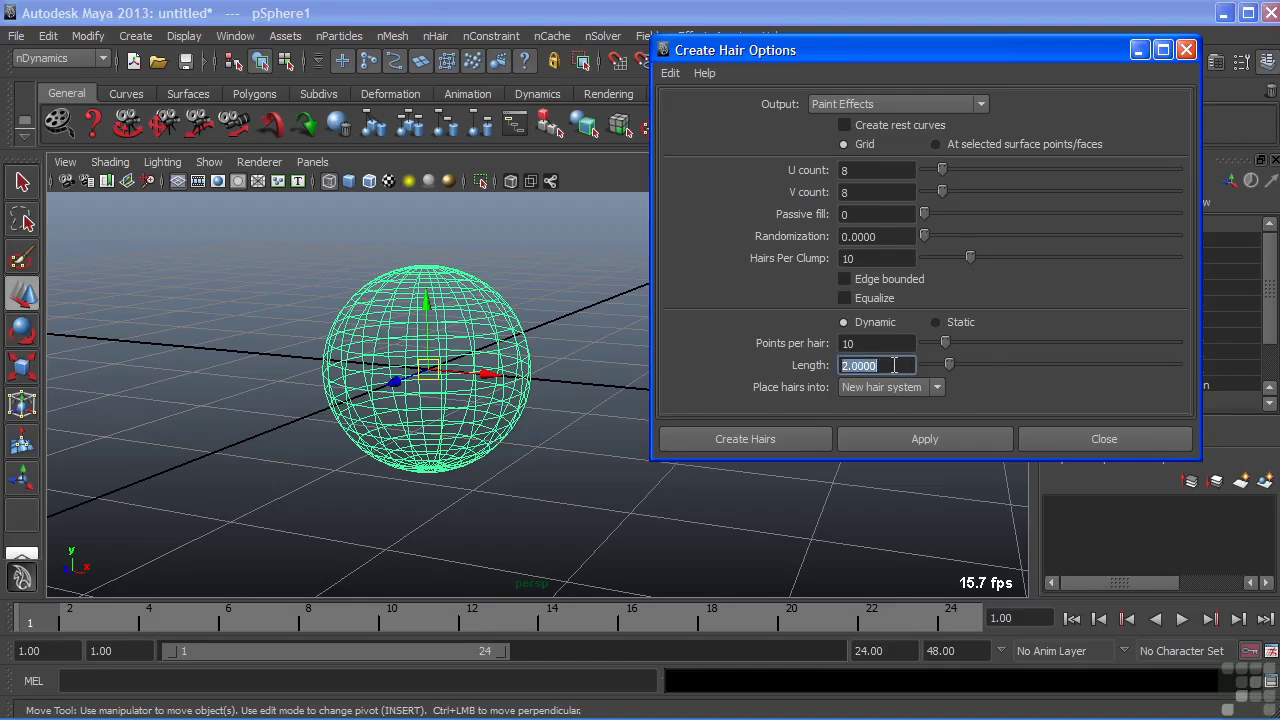
text(5)
key(Return)
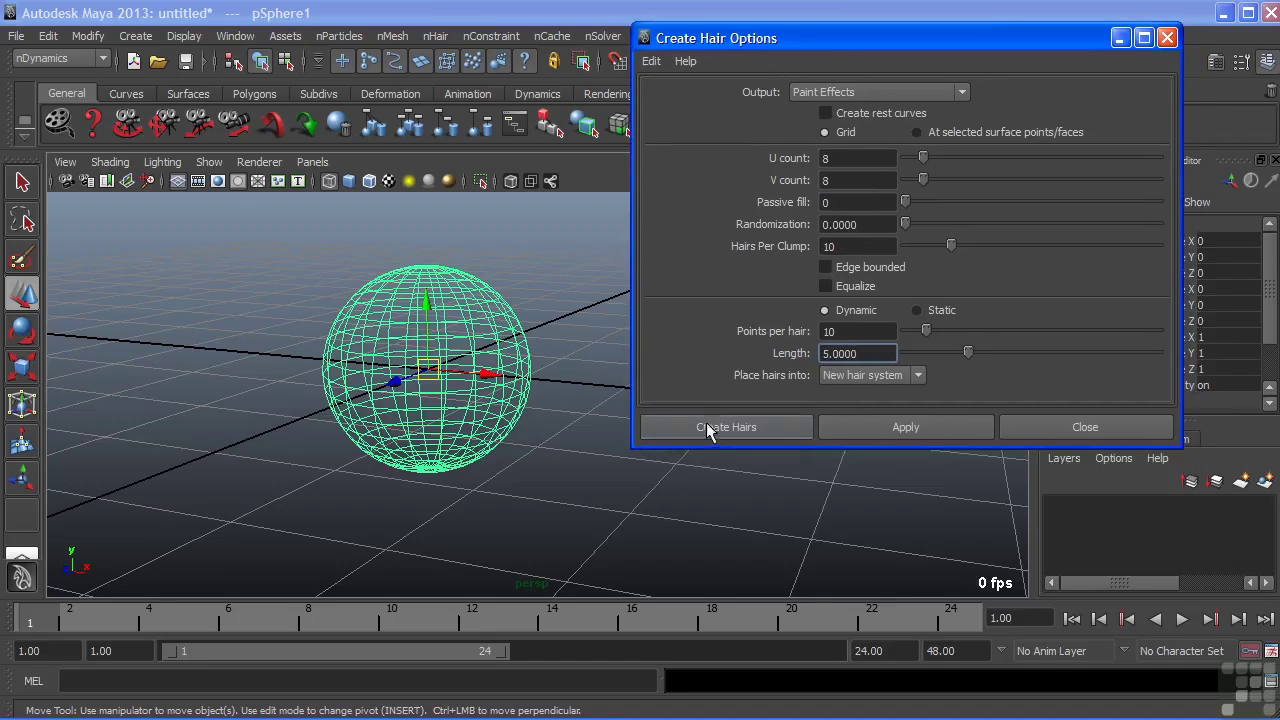
click(706, 425)
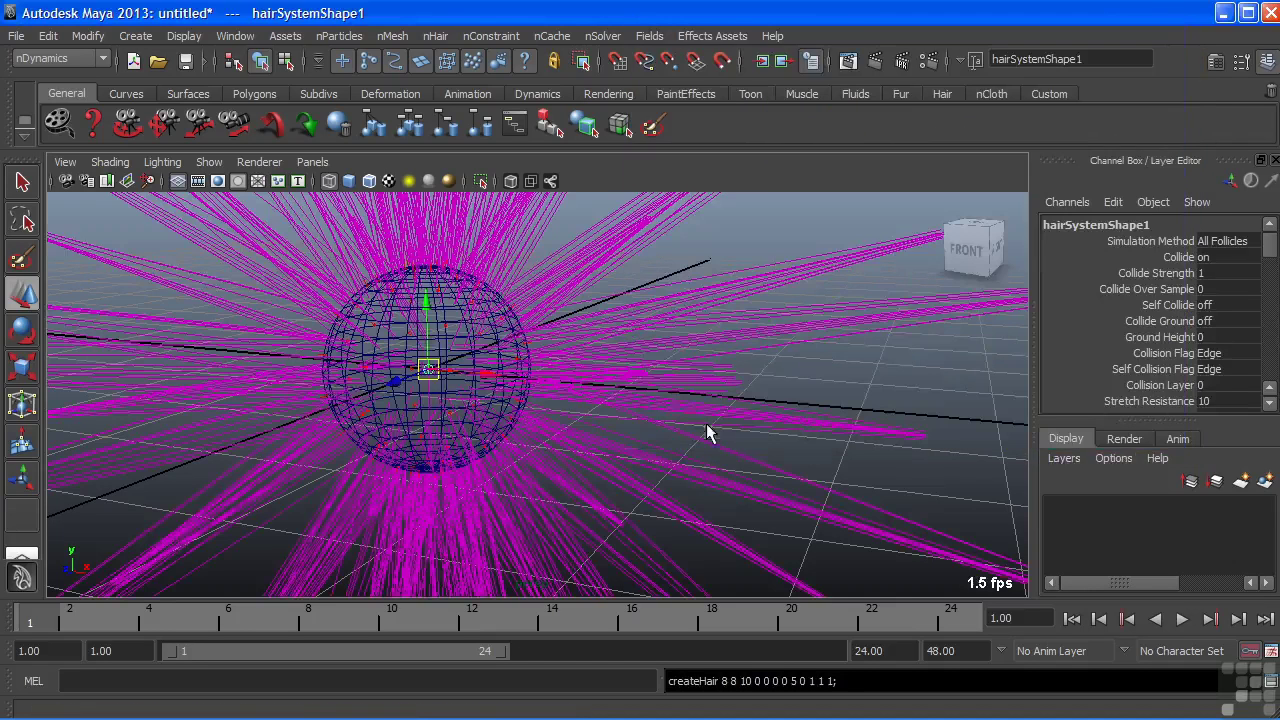
Step: Frame the hairy sphere and switch the viewport to smooth shading
alt+middle_drag(314, 409, 572, 400)
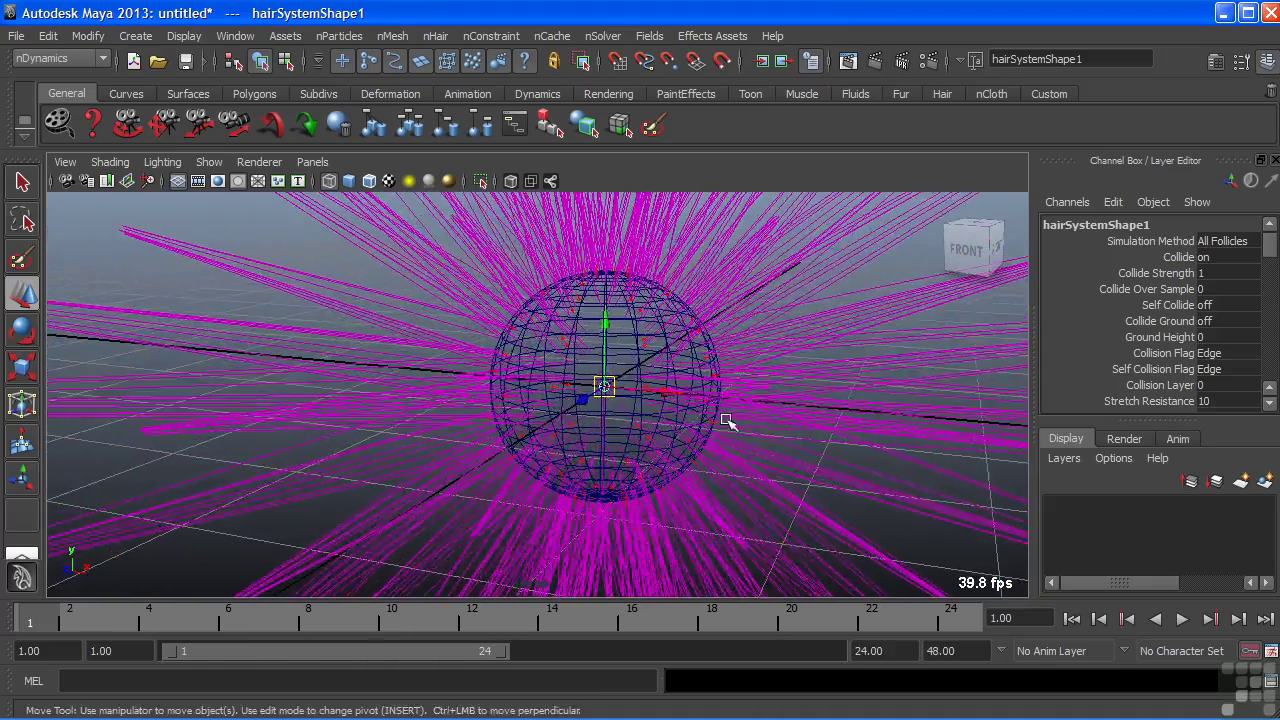
scroll(745, 405, up, 2)
alt+drag(716, 397, 677, 403)
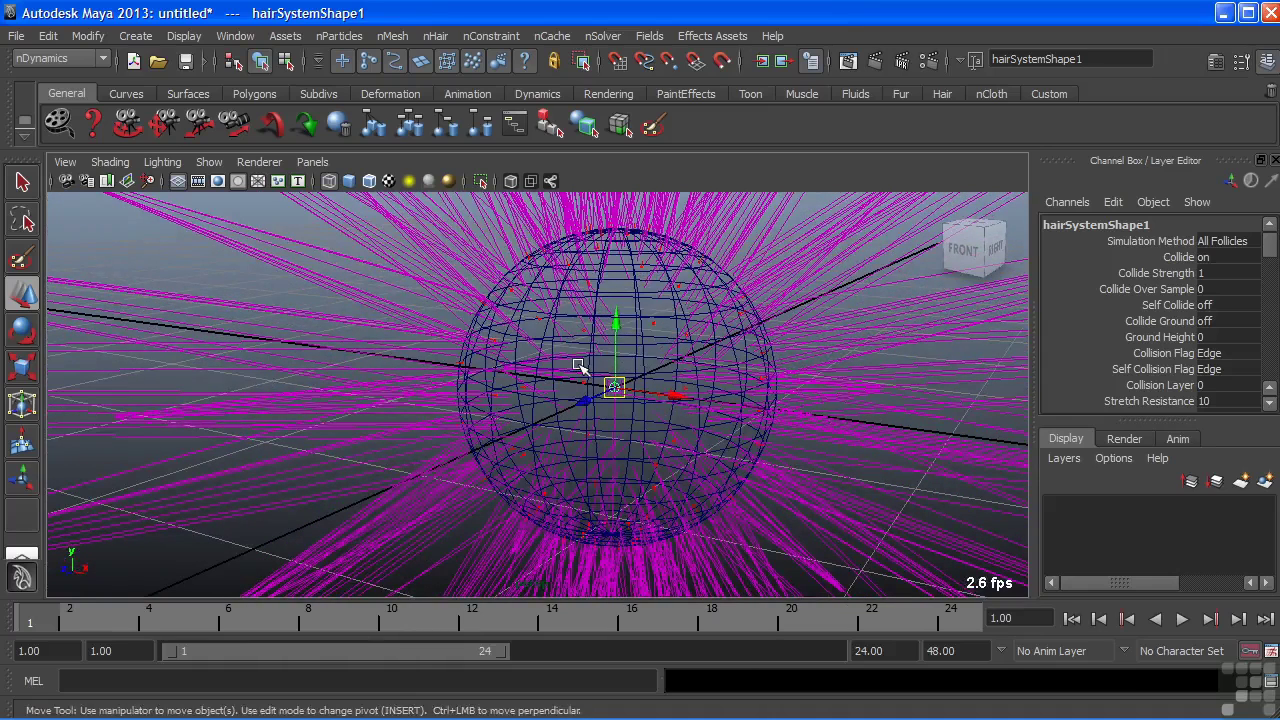
key(5)
Step: Tumble around the sphere close-up and from above, then select the animation end time
alt+drag(566, 334, 586, 368)
alt+right_drag(586, 368, 837, 374)
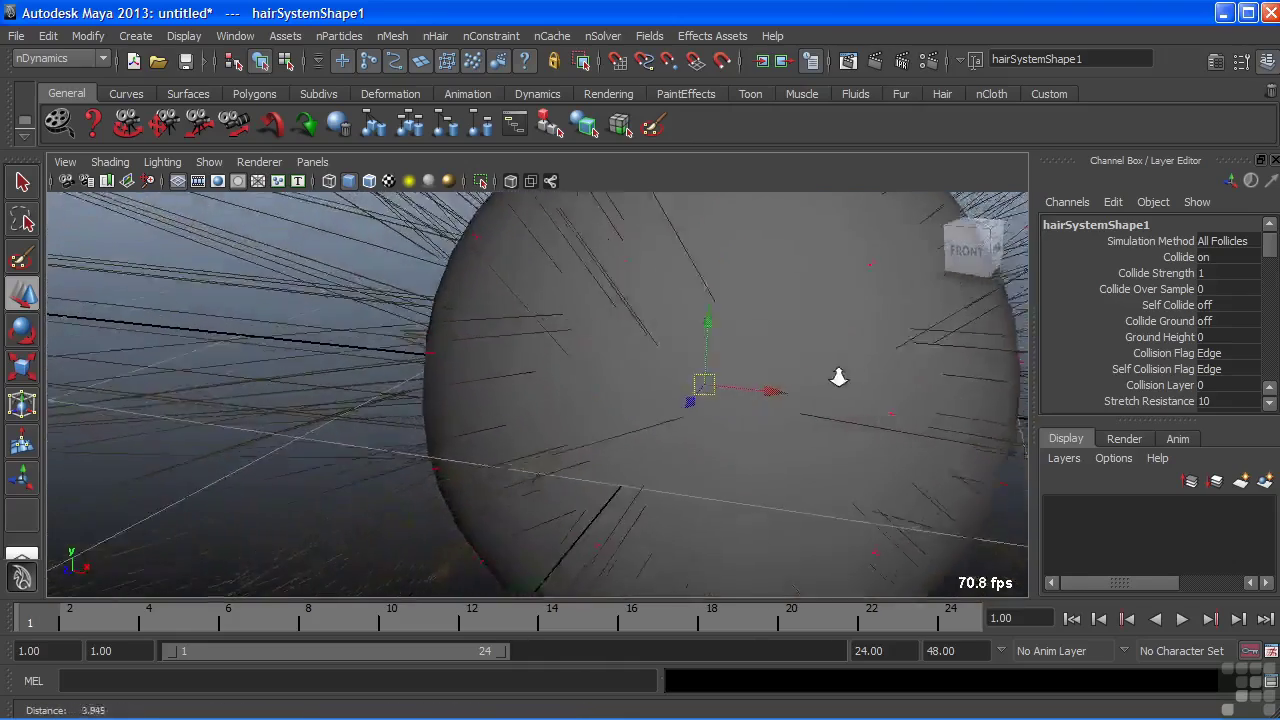
alt+drag(837, 374, 786, 391)
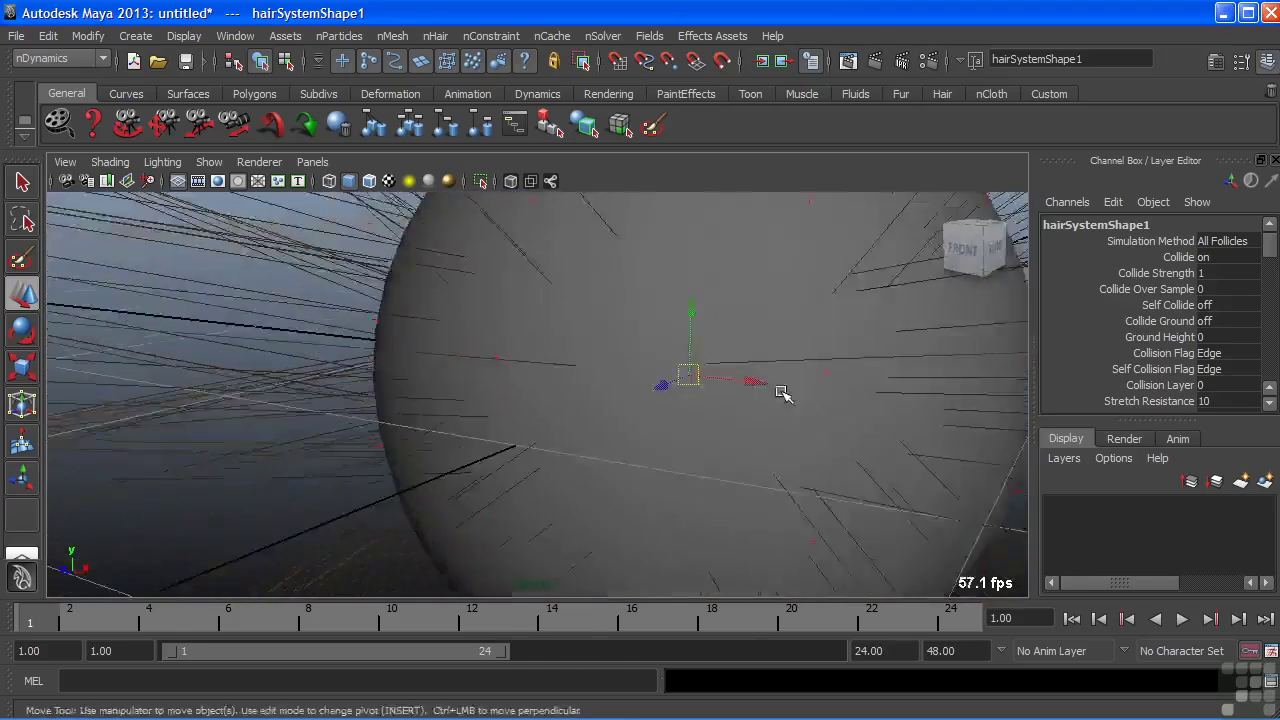
alt+right_drag(786, 391, 437, 380)
alt+drag(437, 380, 456, 388)
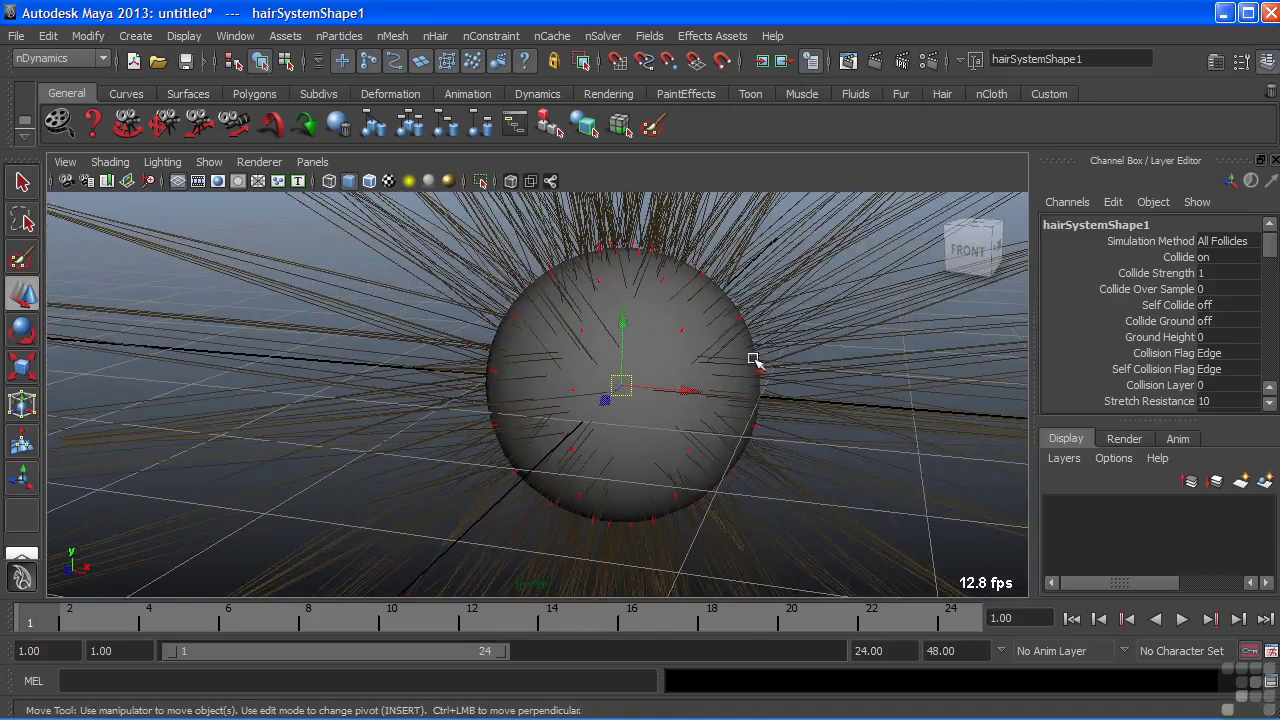
alt+right_drag(757, 357, 617, 357)
alt+drag(617, 357, 651, 371)
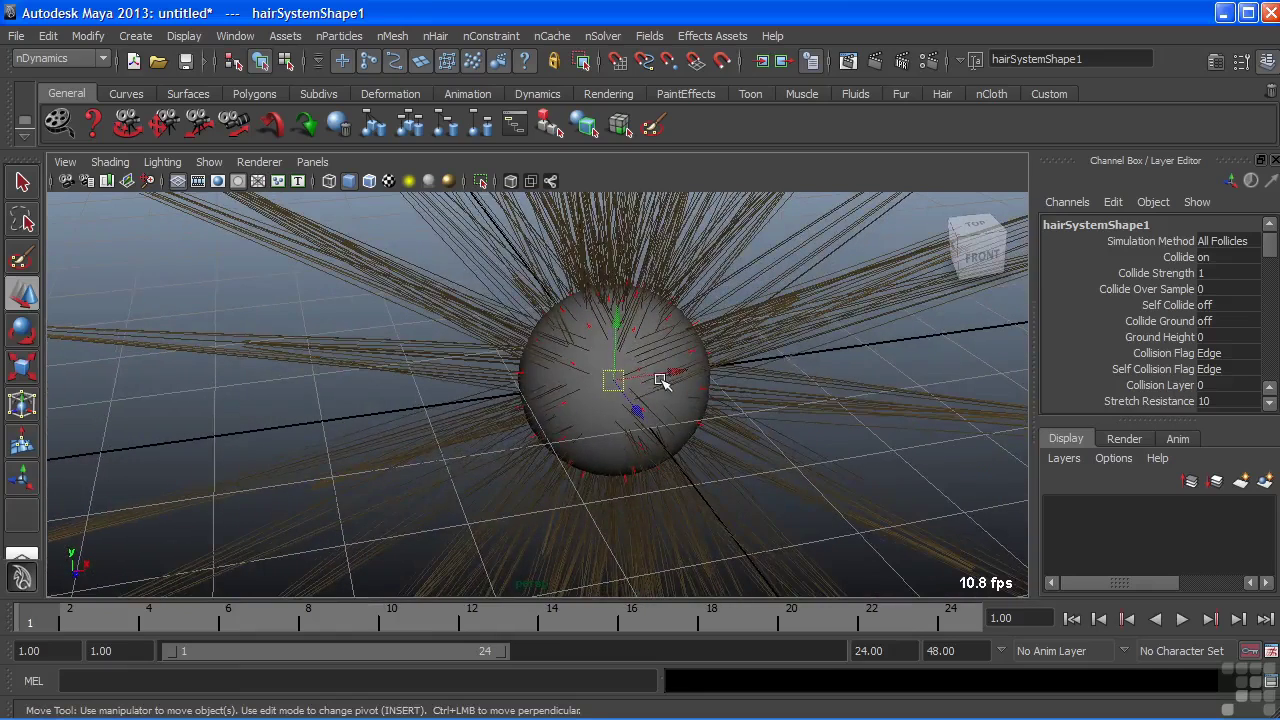
alt+right_drag(811, 371, 443, 417)
double_click(880, 651)
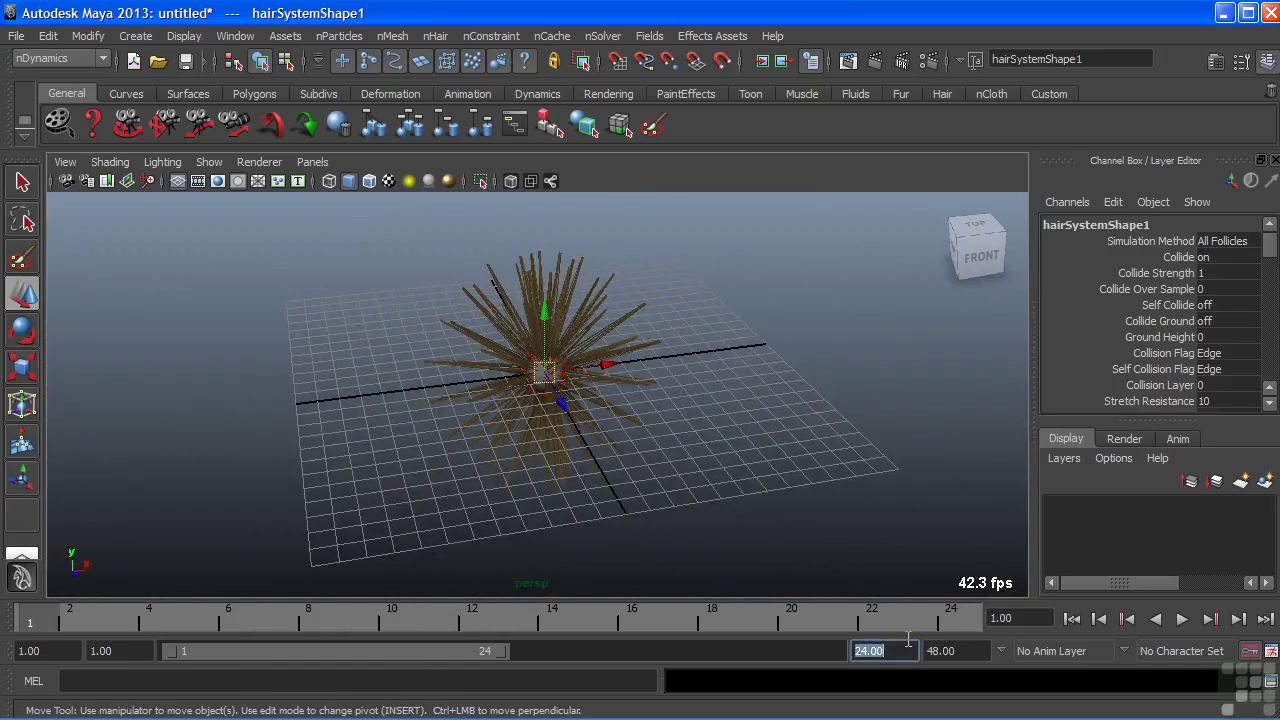
Step: Extend the playback range to 500 frames and reselect the sphere
text(5)
key(Return)
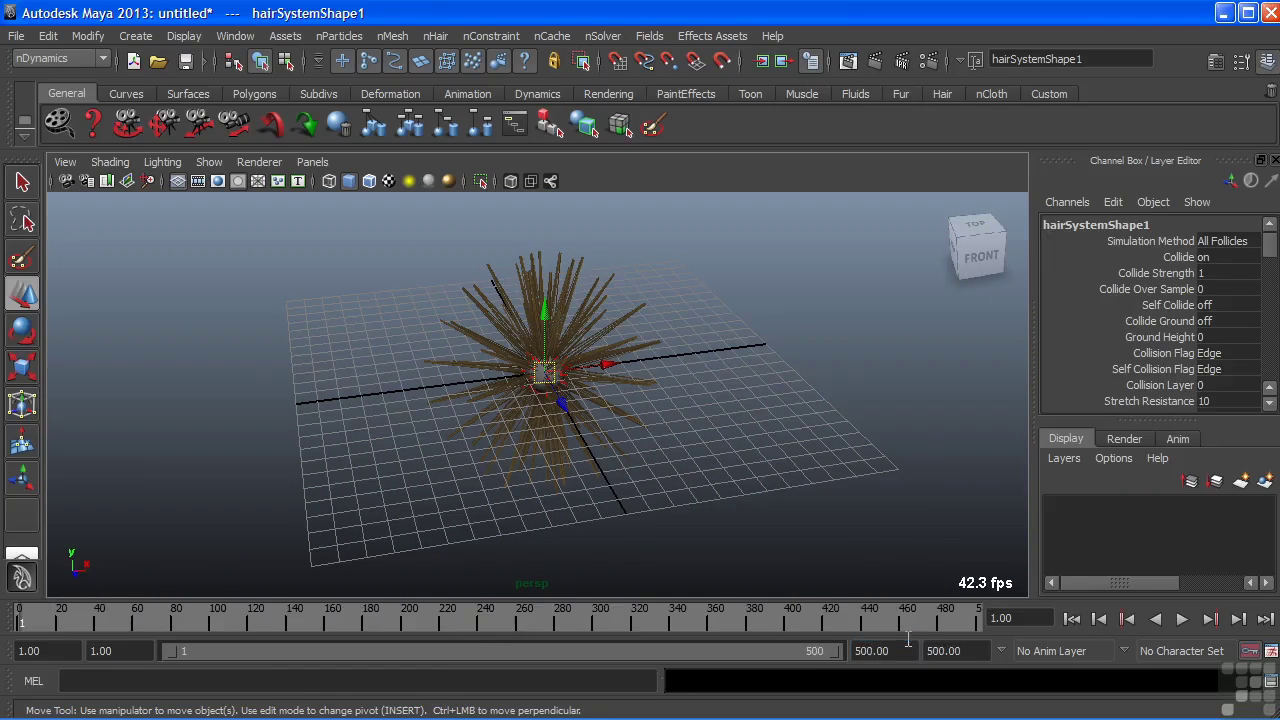
click(542, 374)
click(535, 377)
alt+drag(640, 417, 617, 389)
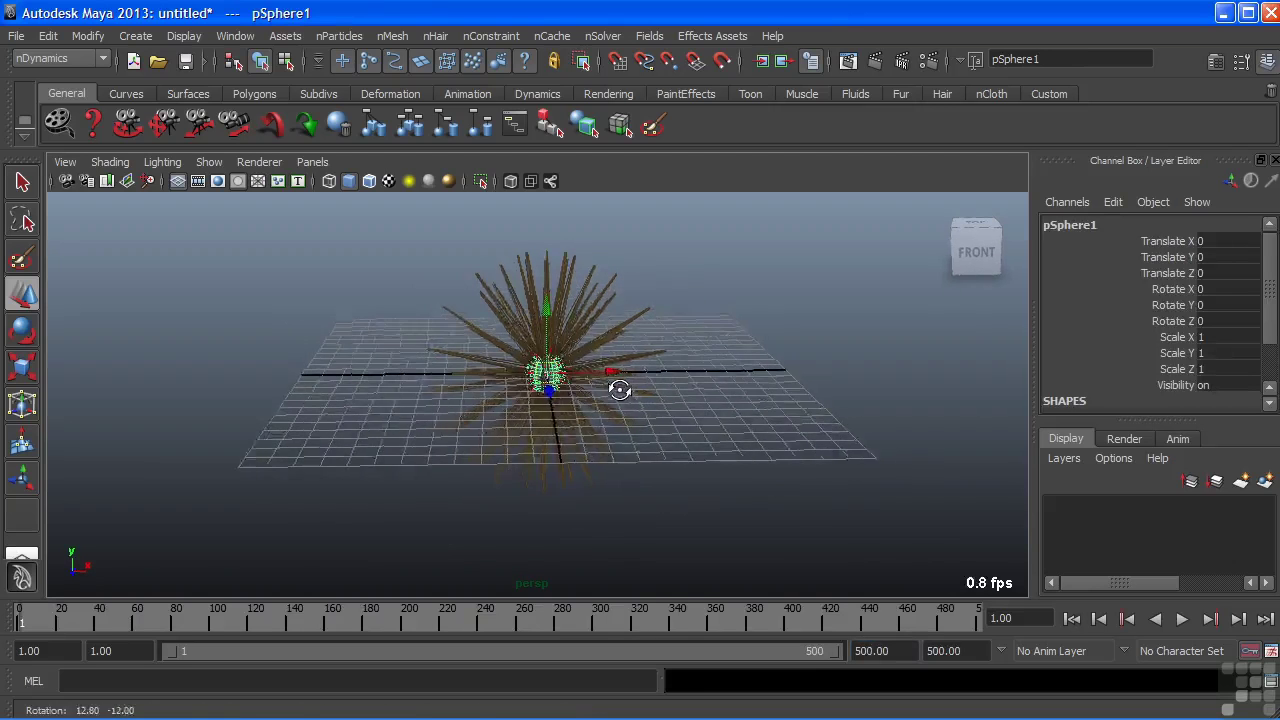
Step: Play the hair simulation, stop it and rewind to frame 1
click(1183, 621)
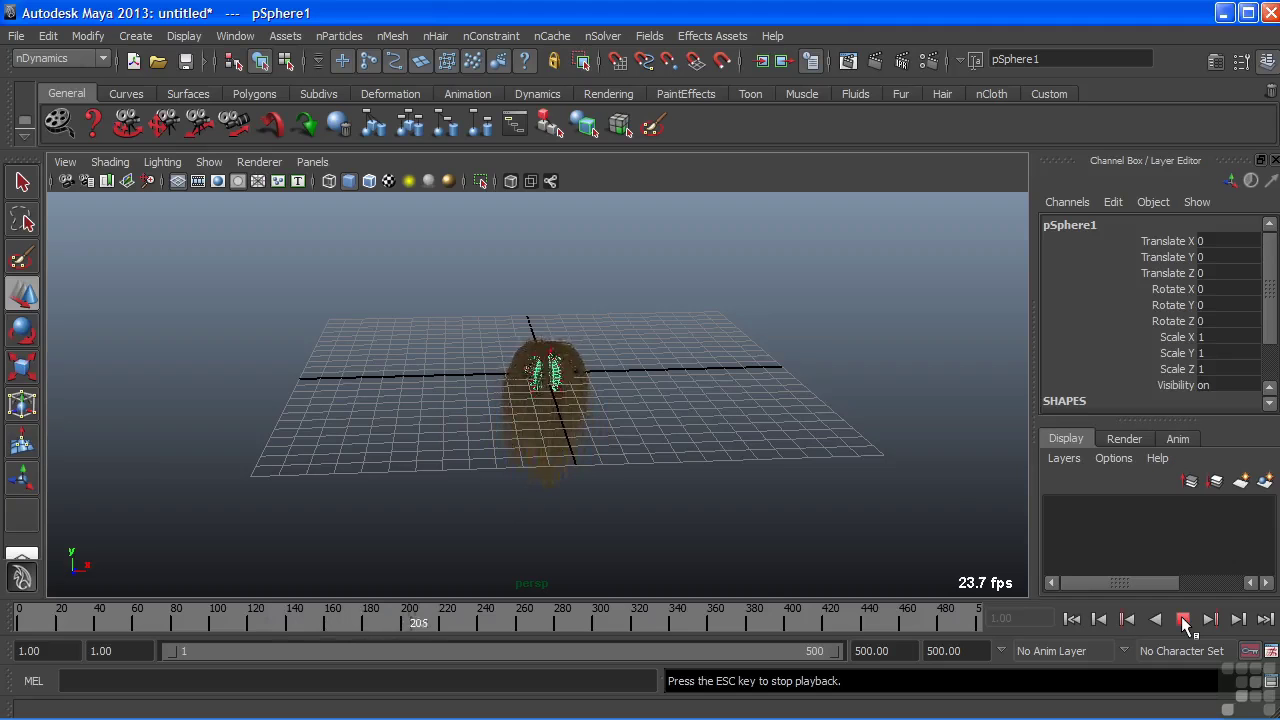
click(1183, 620)
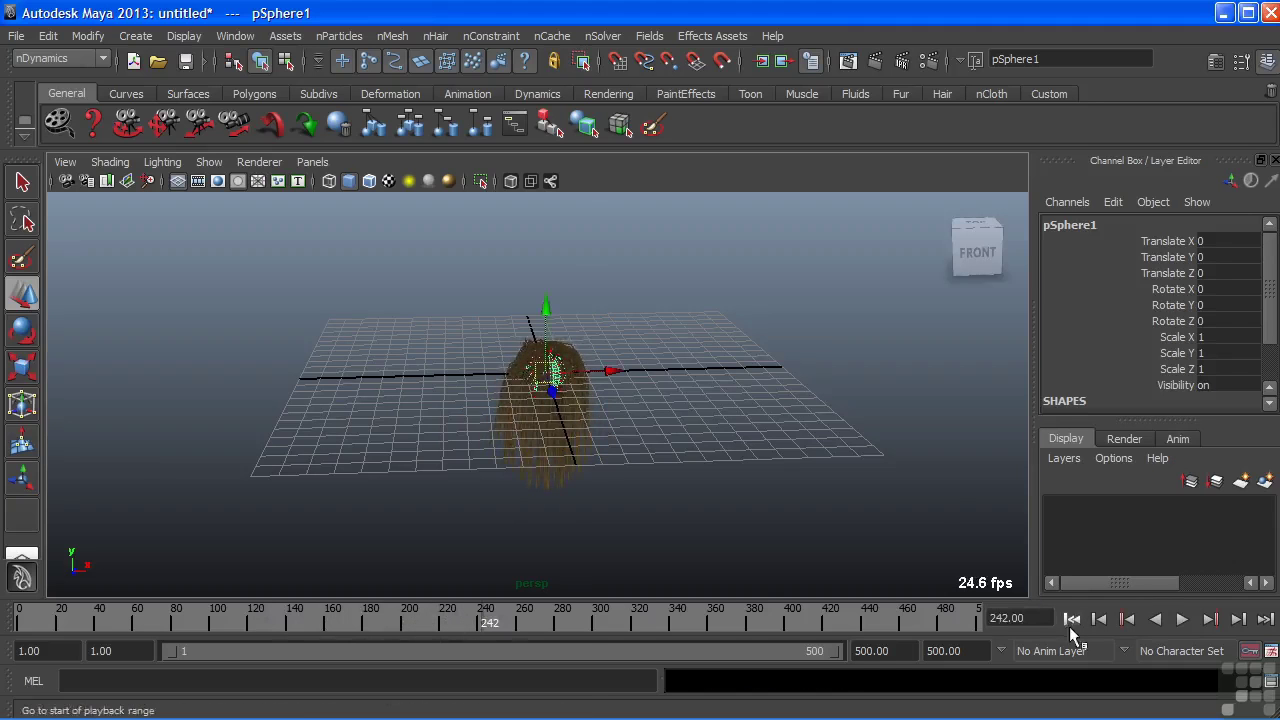
click(1071, 619)
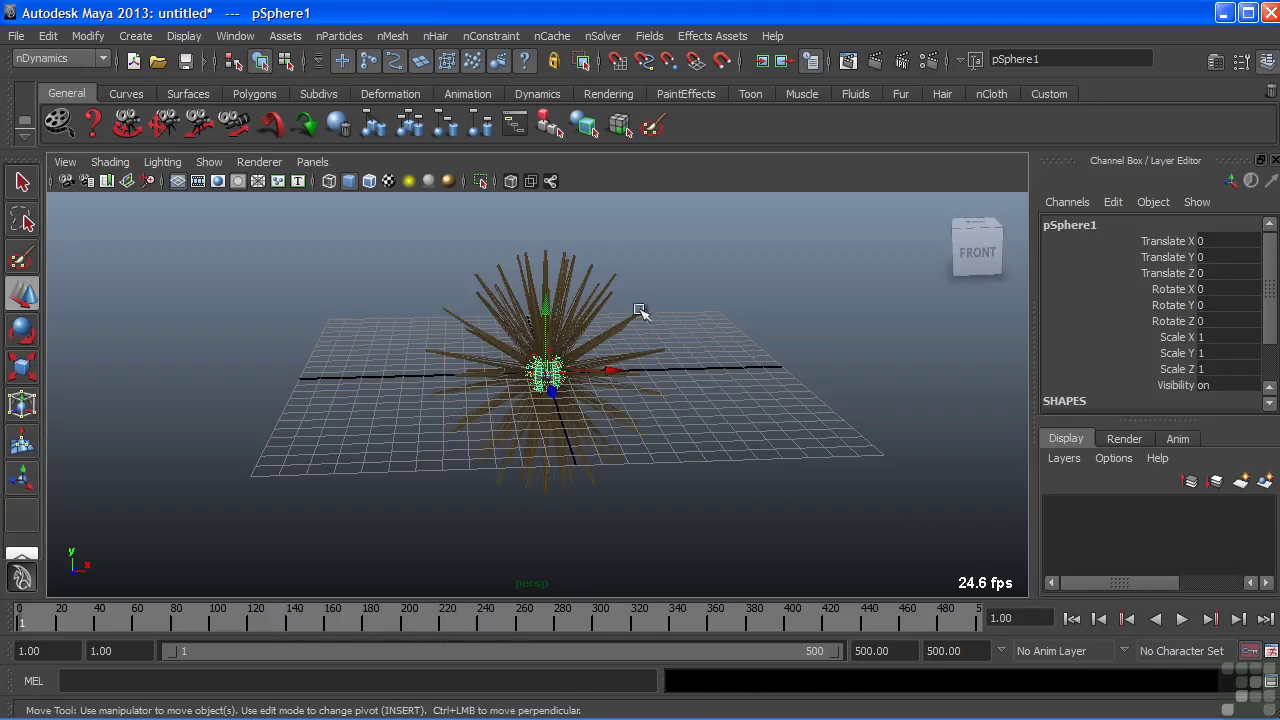
Step: Start nSolver Interactive Playback and drag the hairy sphere toward the back left
click(605, 37)
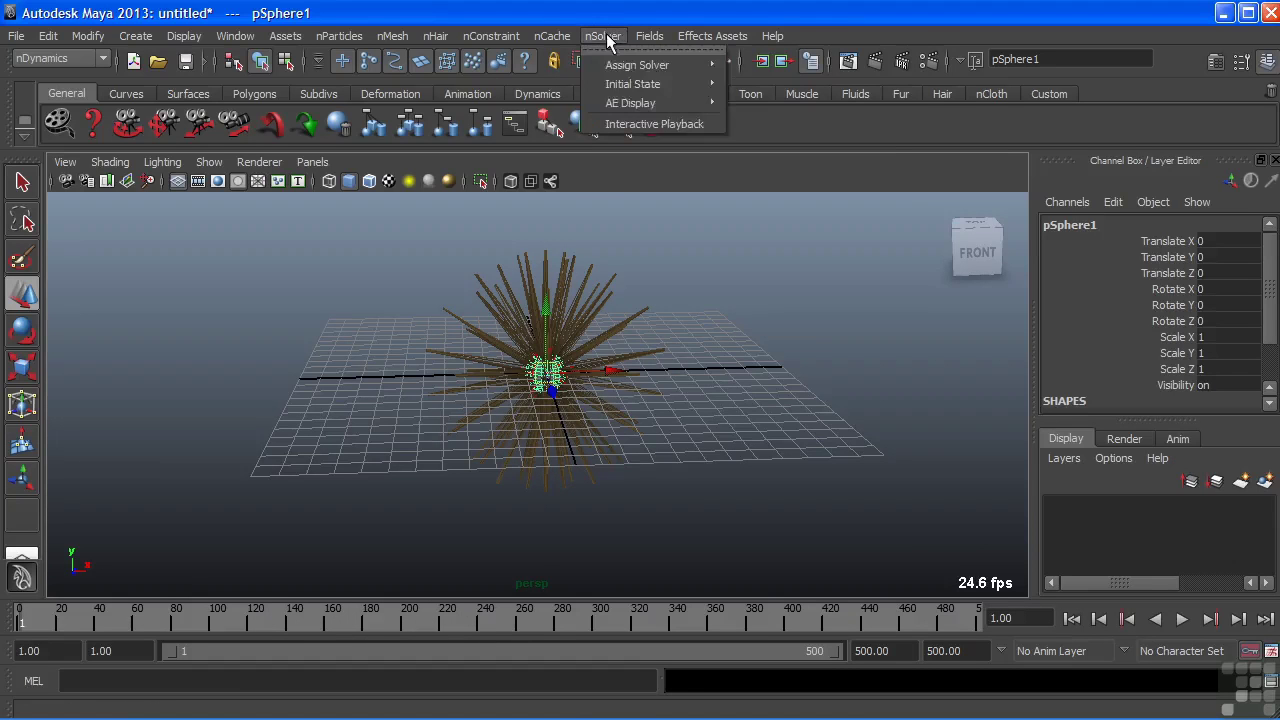
click(636, 125)
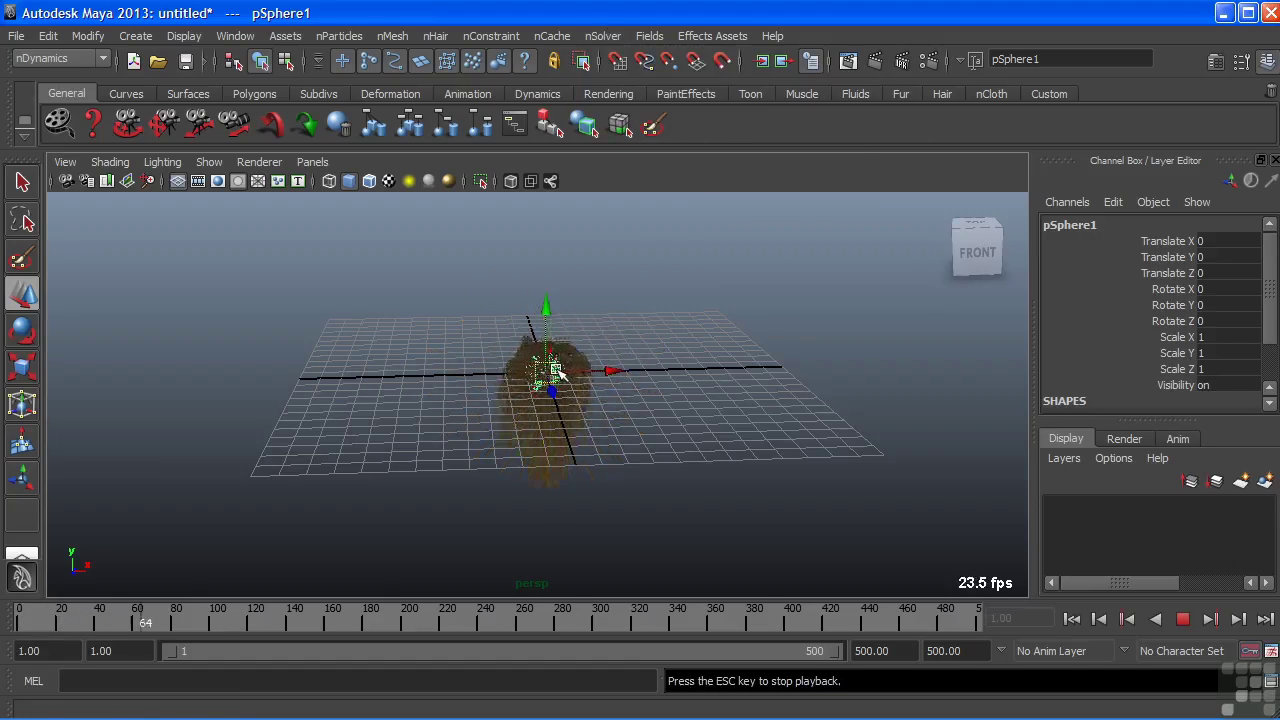
drag(548, 372, 414, 329)
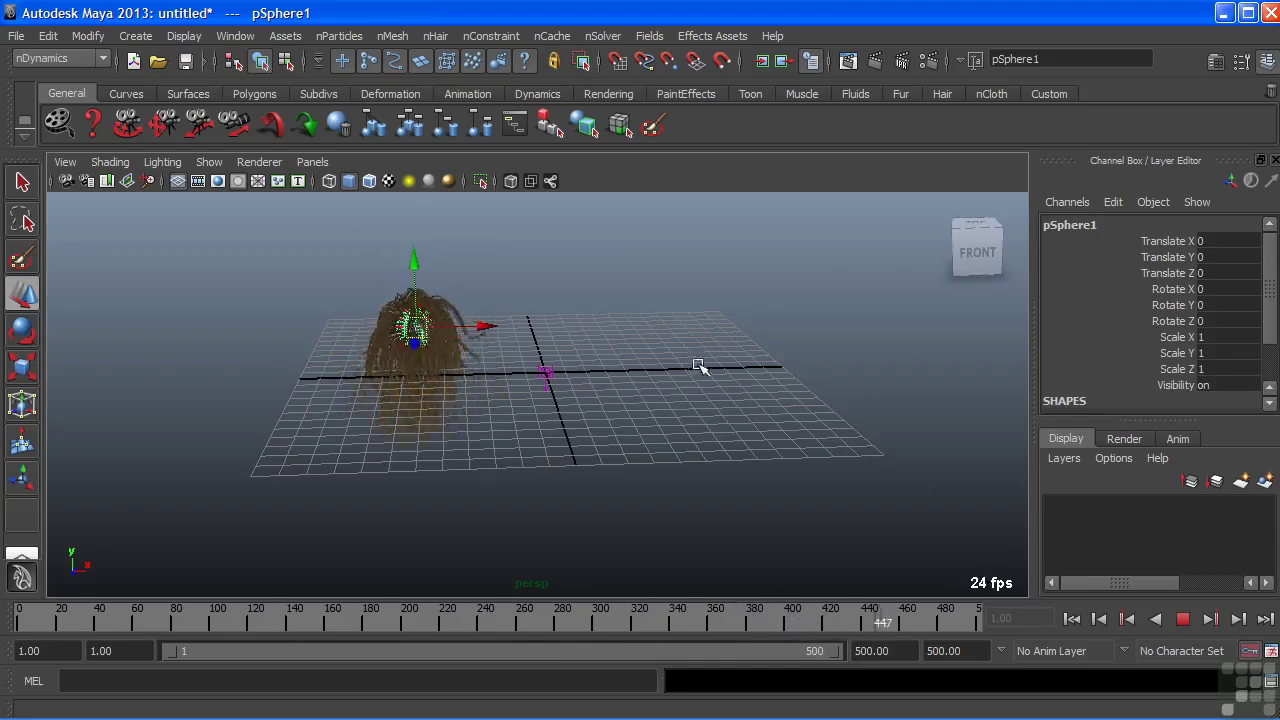
Step: Stop the simulation, rewind to frame 1 and start a new scene
click(1180, 620)
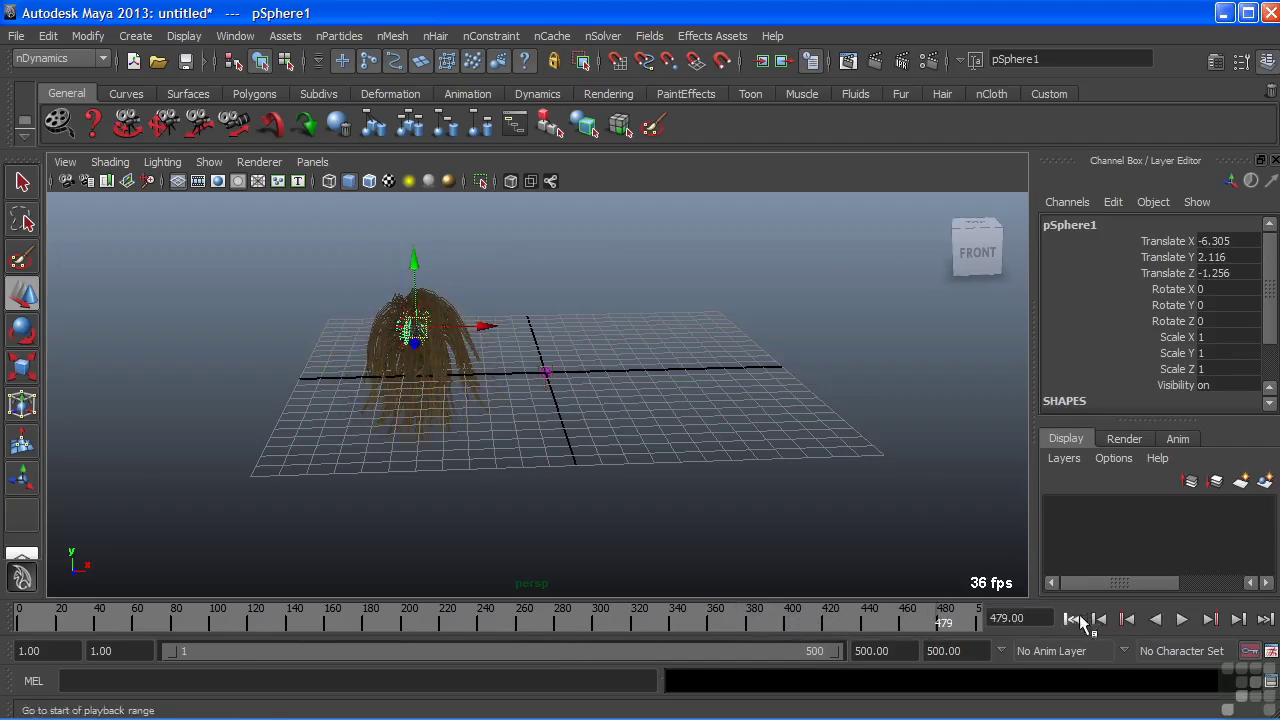
click(1071, 619)
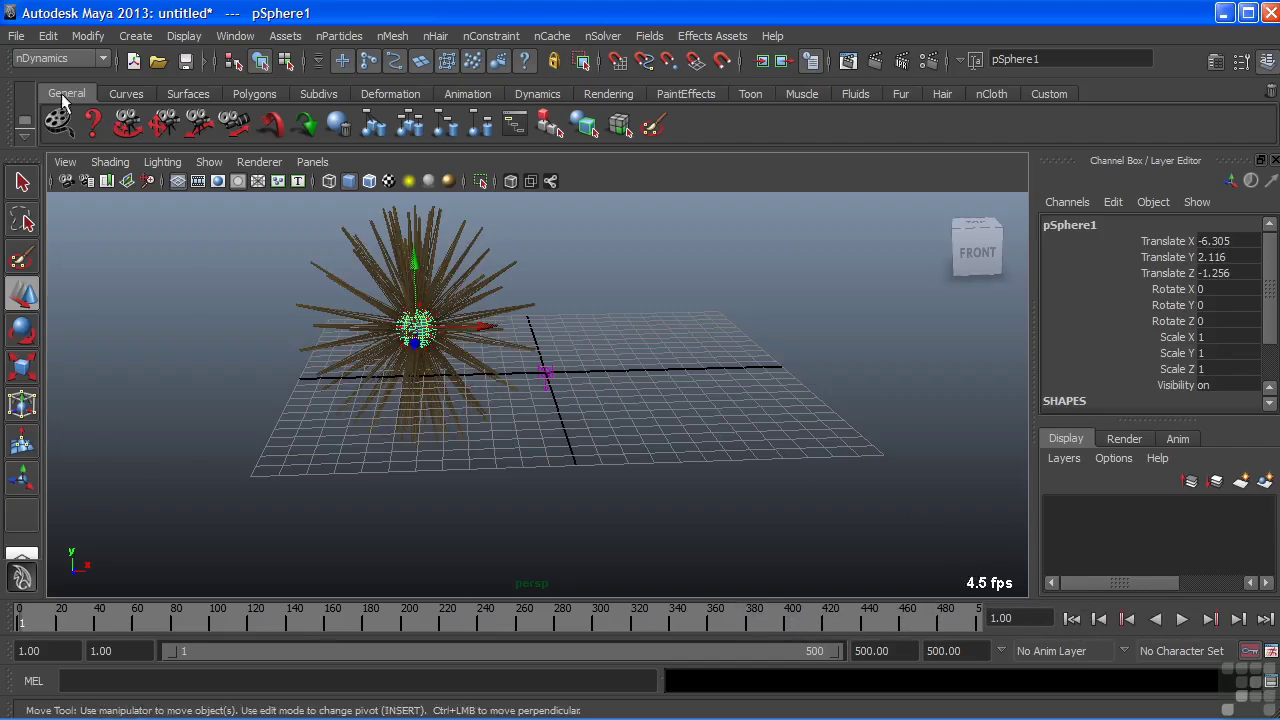
click(21, 37)
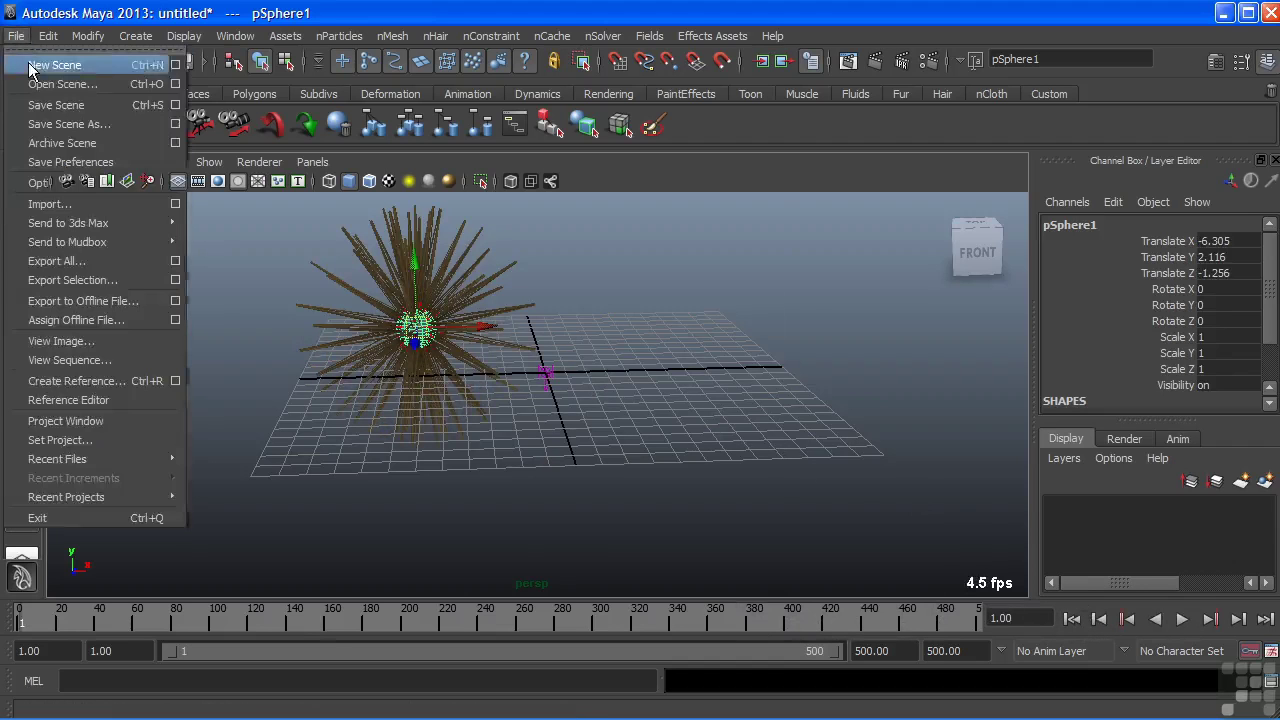
click(40, 59)
Step: Discard the old scene without saving and create a polygon plane at the origin
click(640, 374)
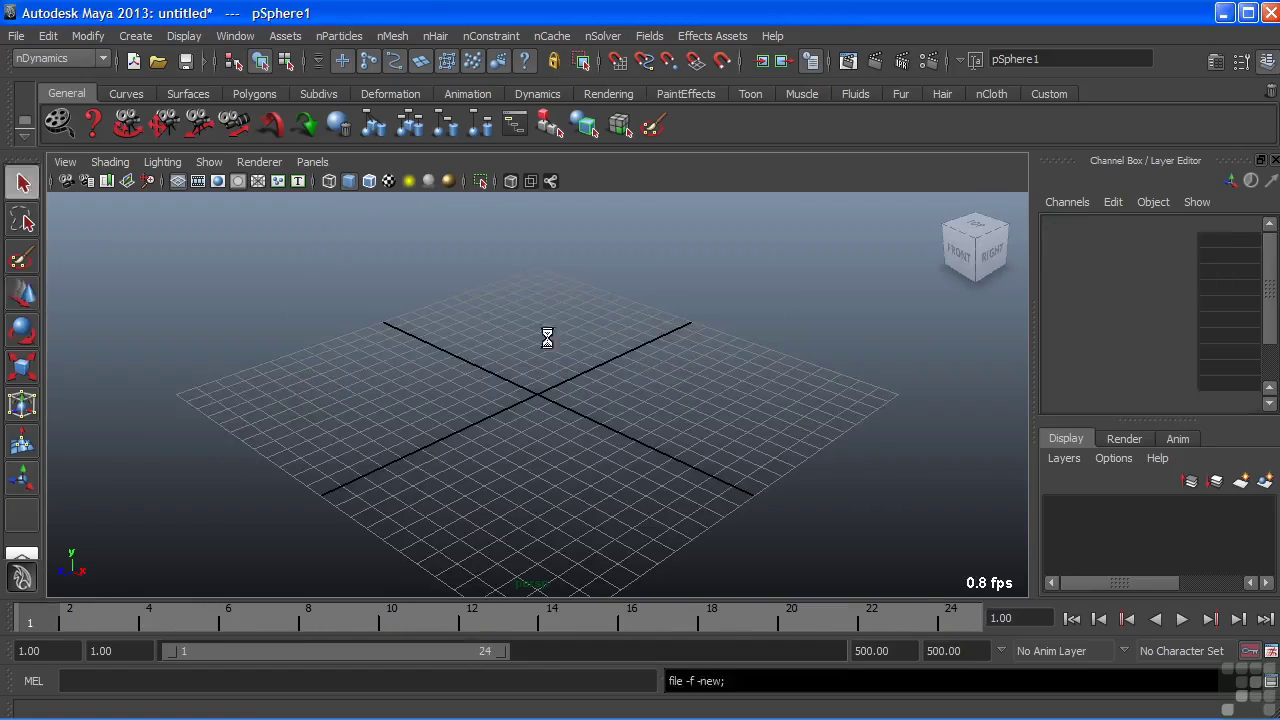
click(135, 36)
mouse_move(160, 90)
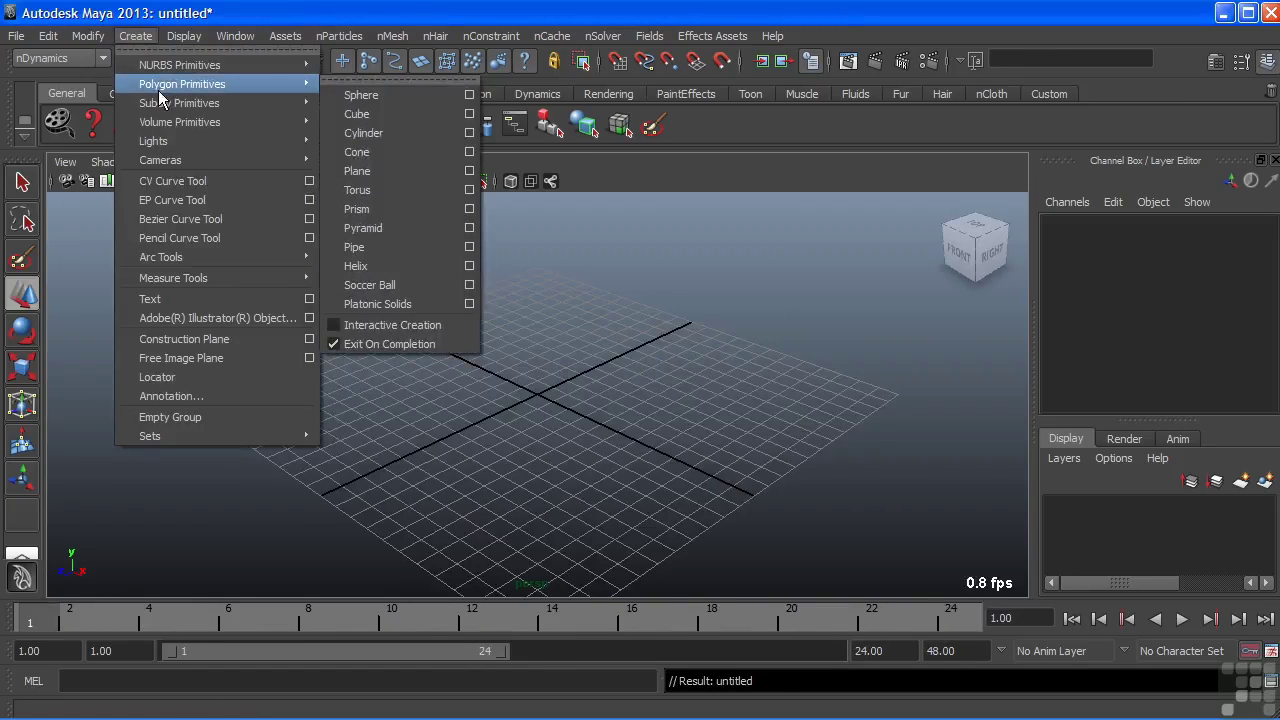
click(360, 171)
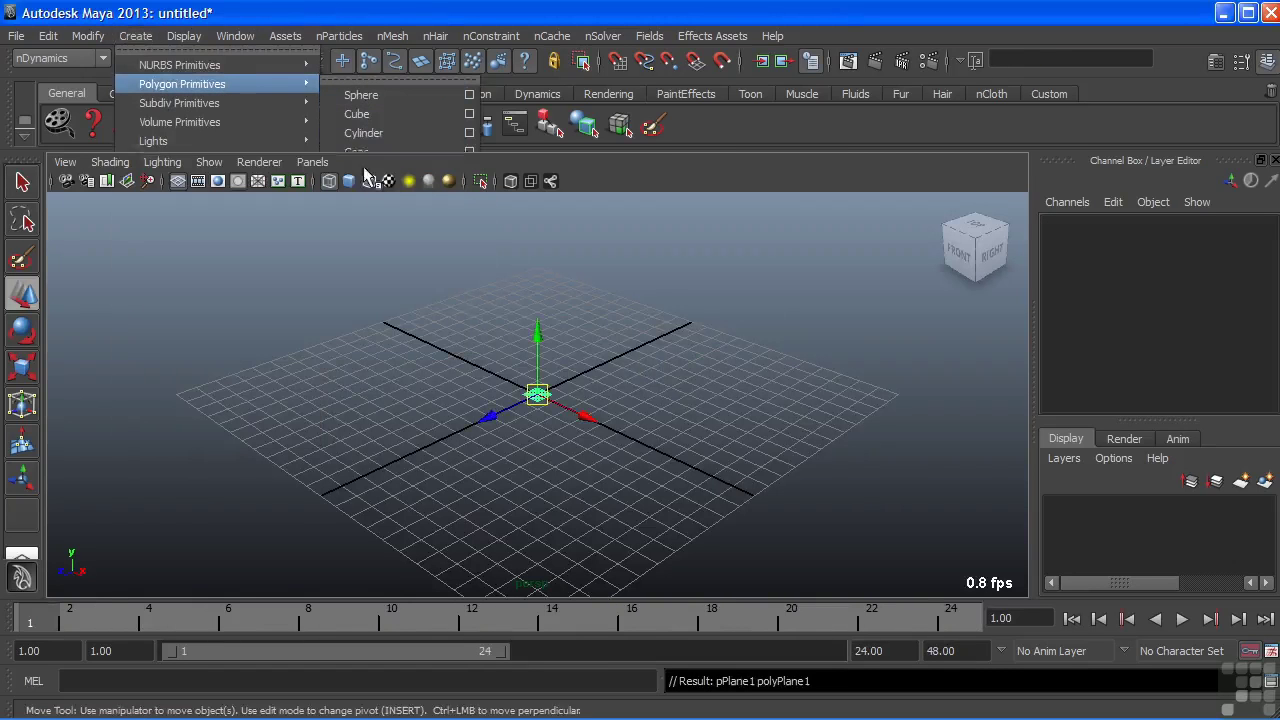
Step: Scale the plane up about 24 times, freeze its transformations and delete its history
key(r)
drag(537, 394, 886, 397)
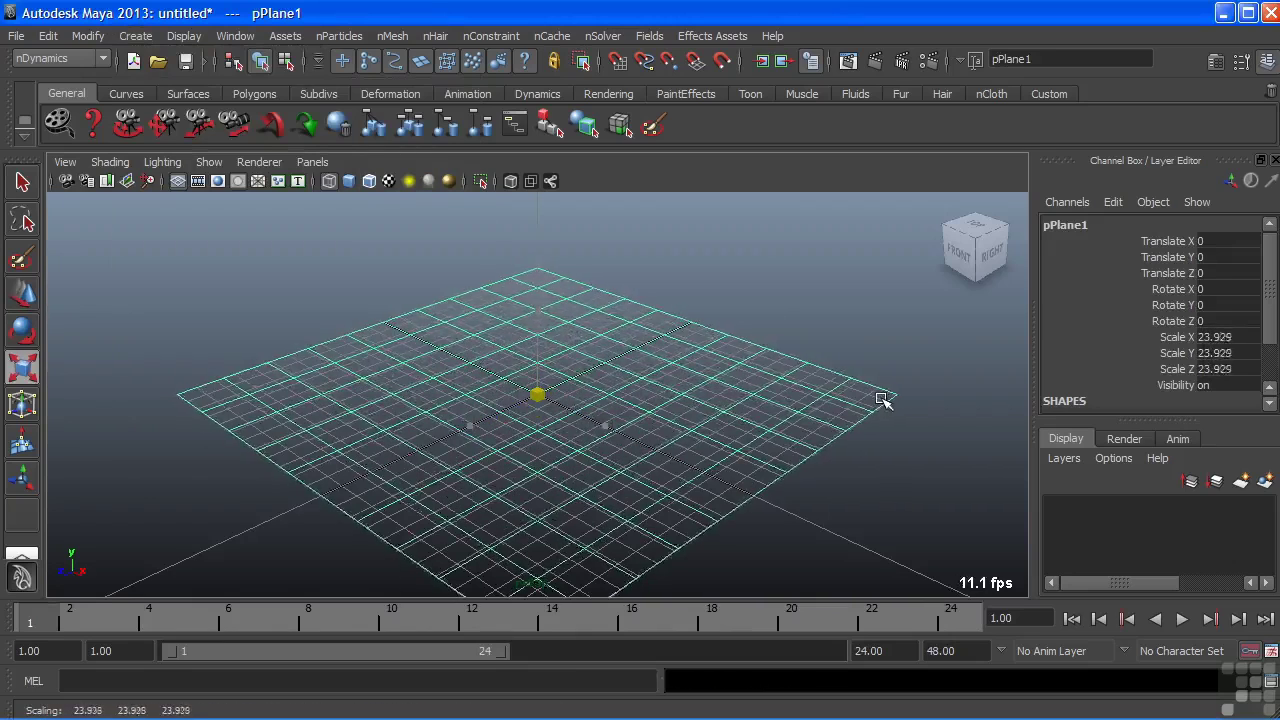
alt+drag(580, 374, 611, 371)
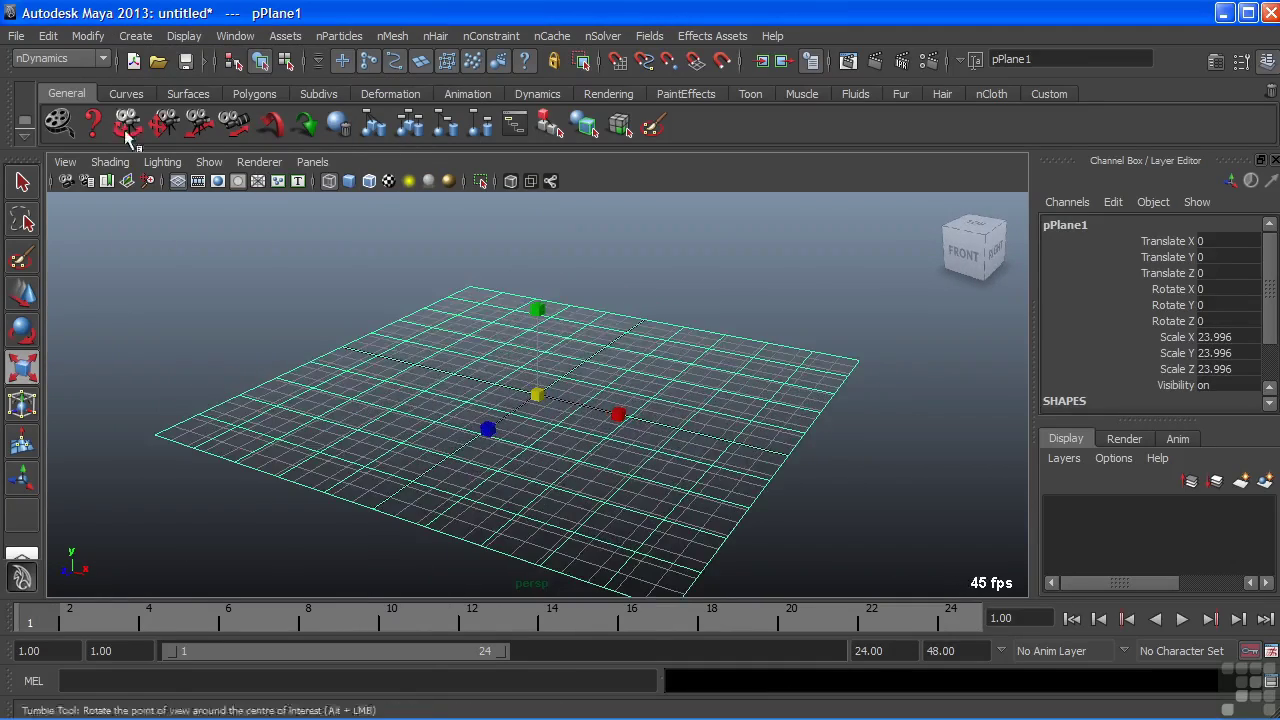
click(93, 119)
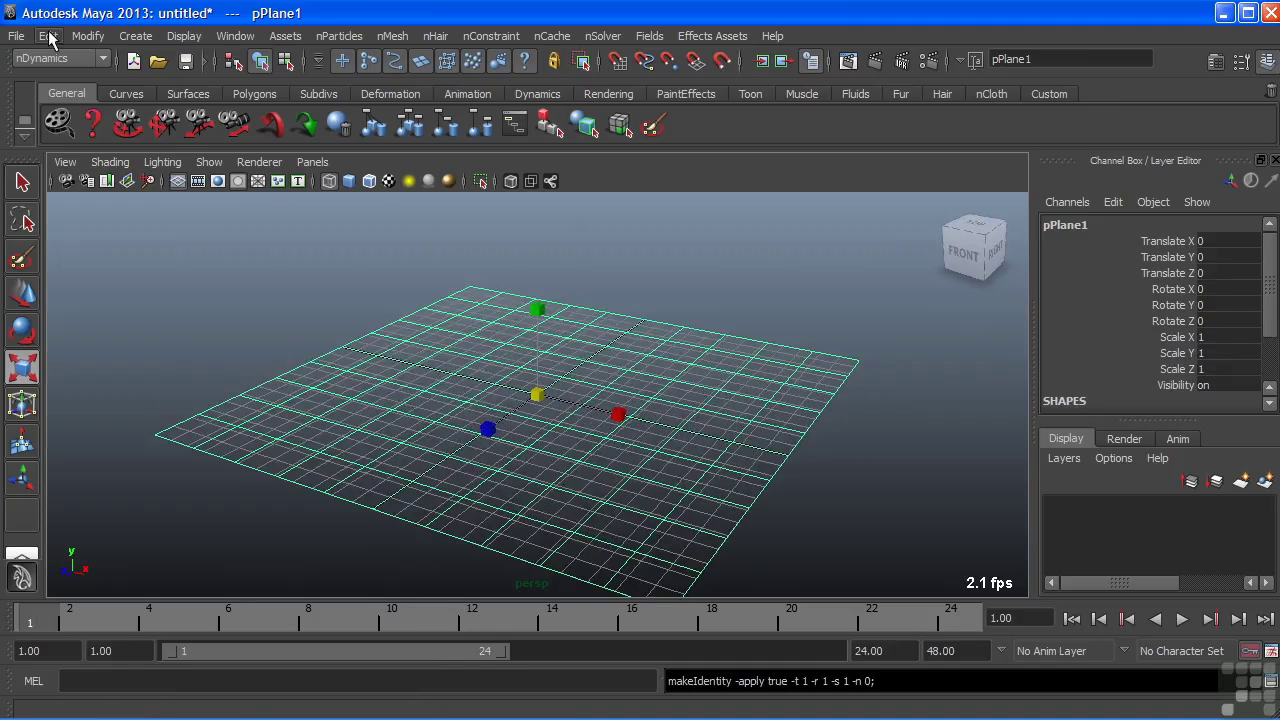
click(50, 38)
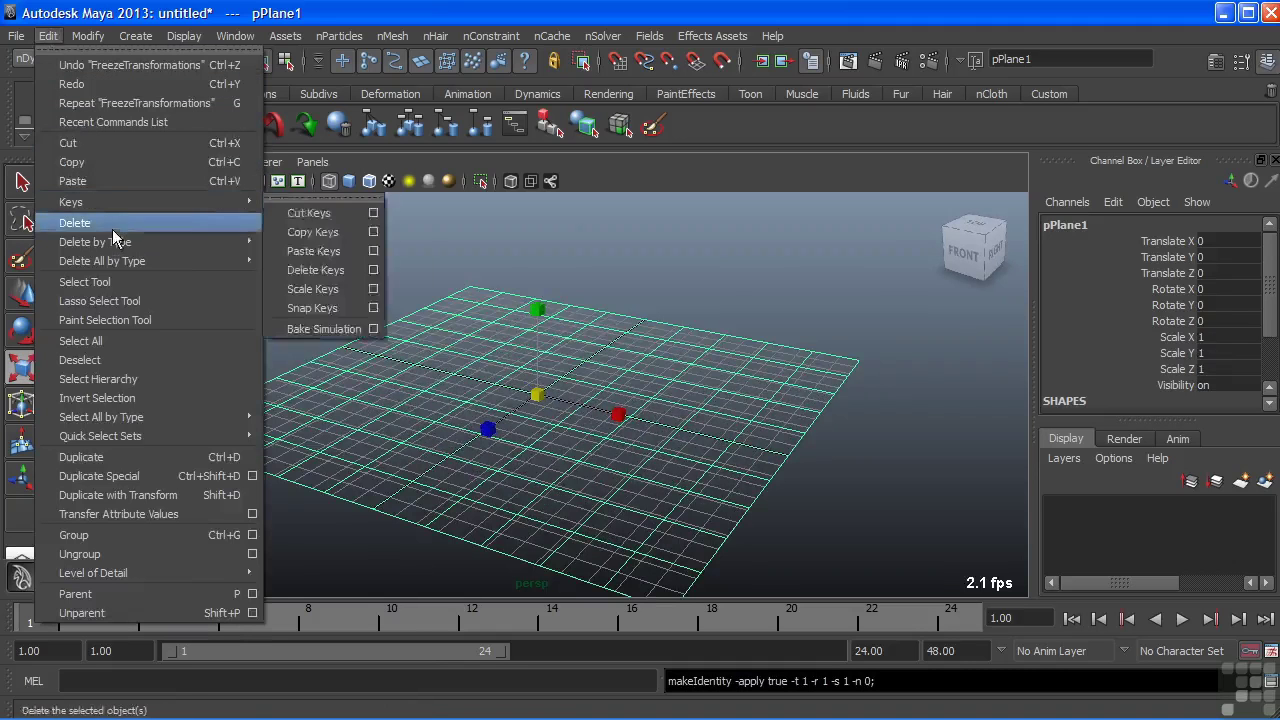
mouse_move(150, 242)
click(298, 254)
Step: Open the Create Hair Options dialog and move it out of the way
click(440, 36)
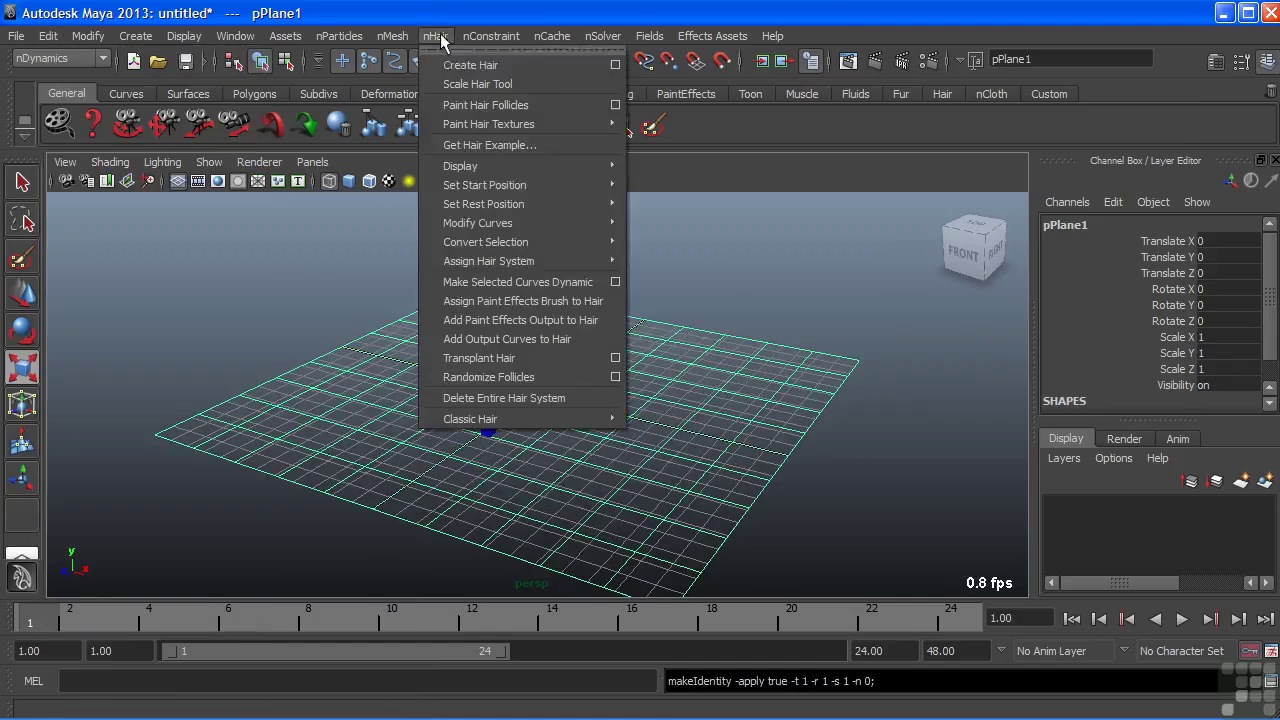
click(615, 64)
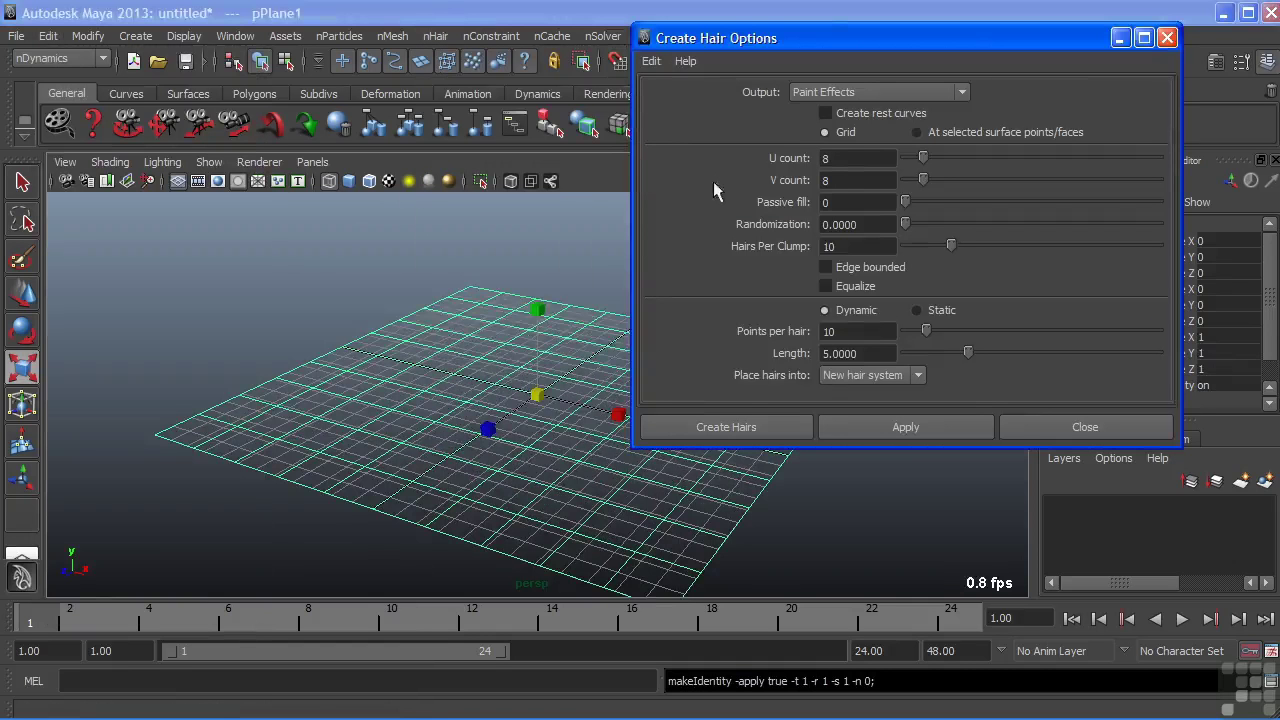
mouse_move(443, 316)
alt+mouse_down()
mouse_move(428, 331)
mouse_move(457, 333)
alt+mouse_up()
drag(709, 41, 731, 18)
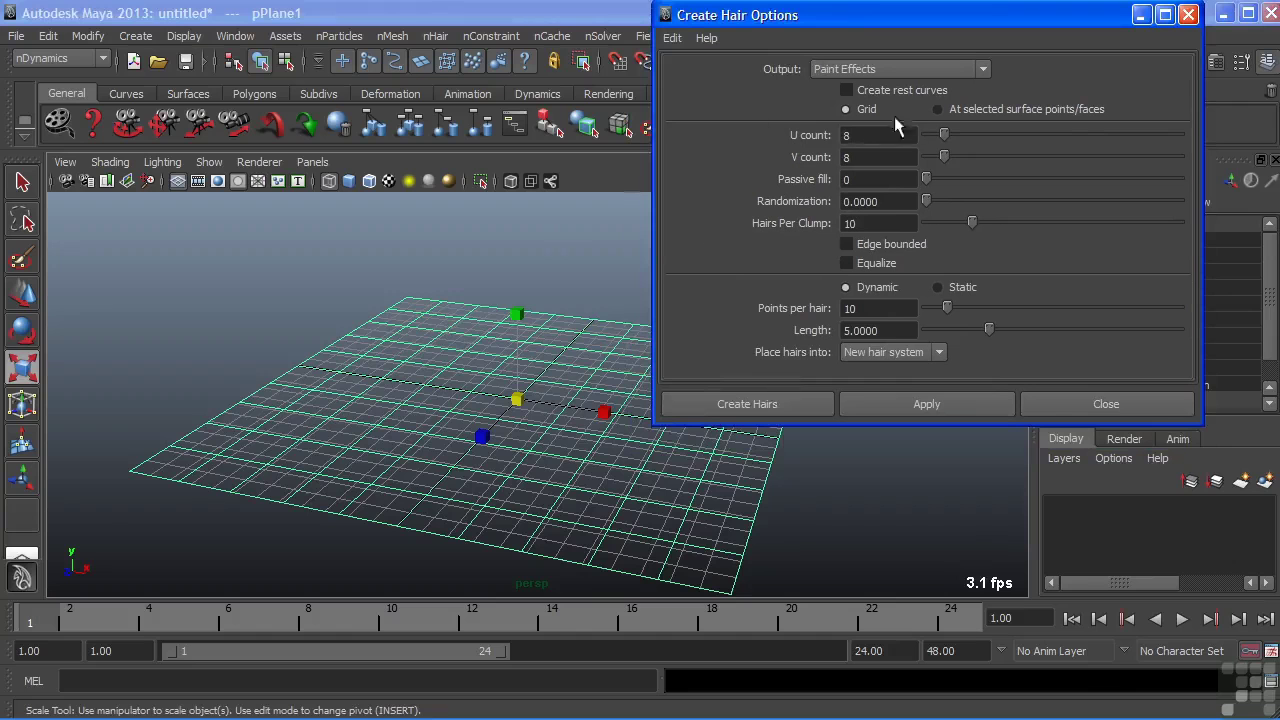
Step: Set hair Length to 2 and create the hairs on pPlane1
click(893, 330)
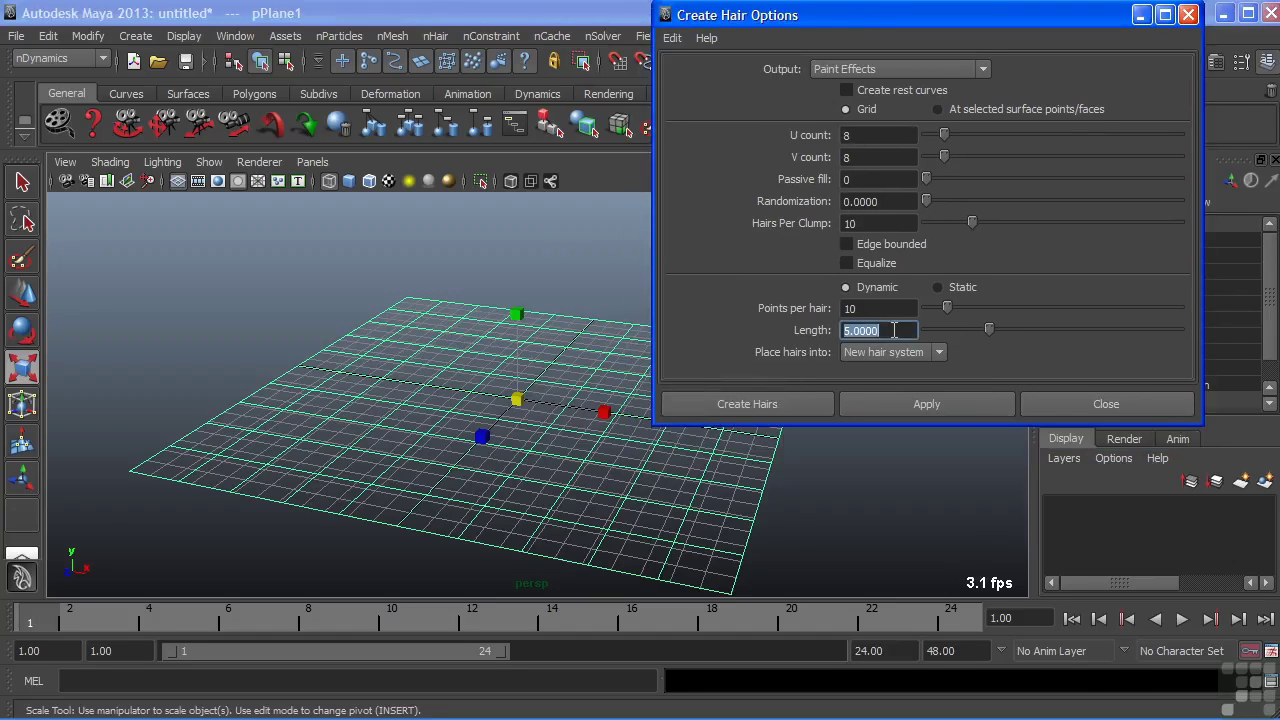
text(2)
key(Return)
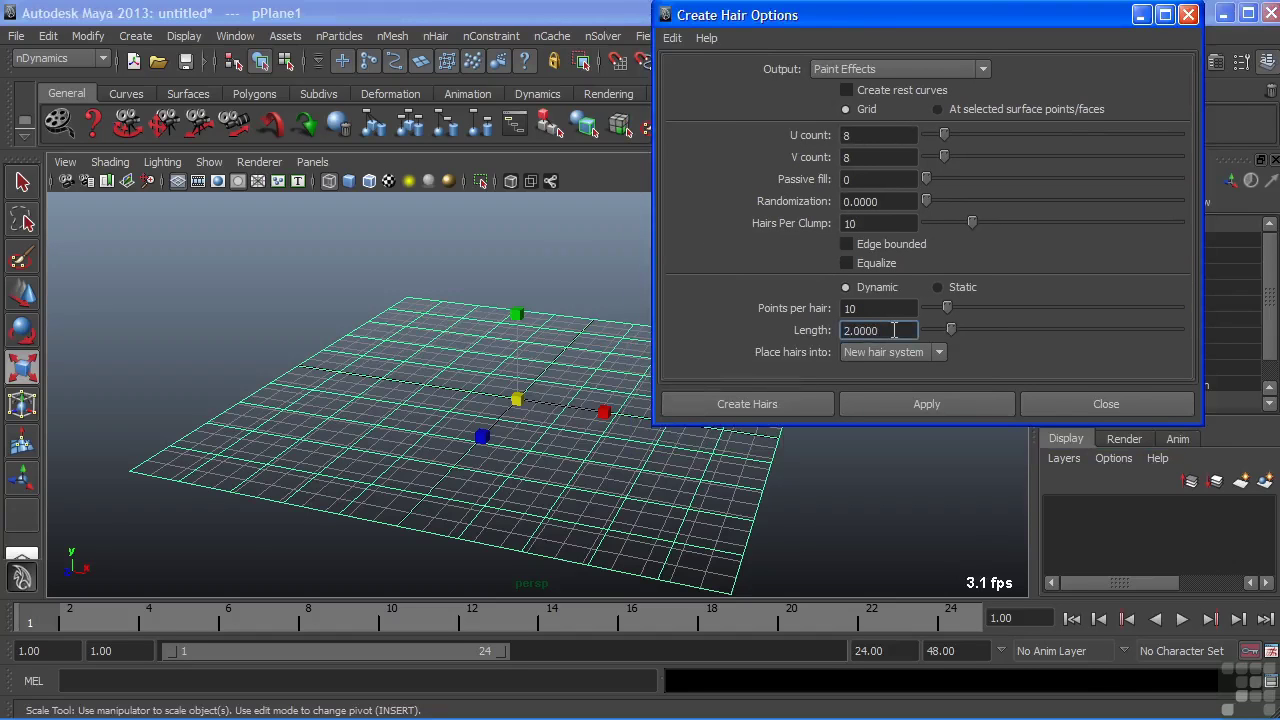
click(740, 400)
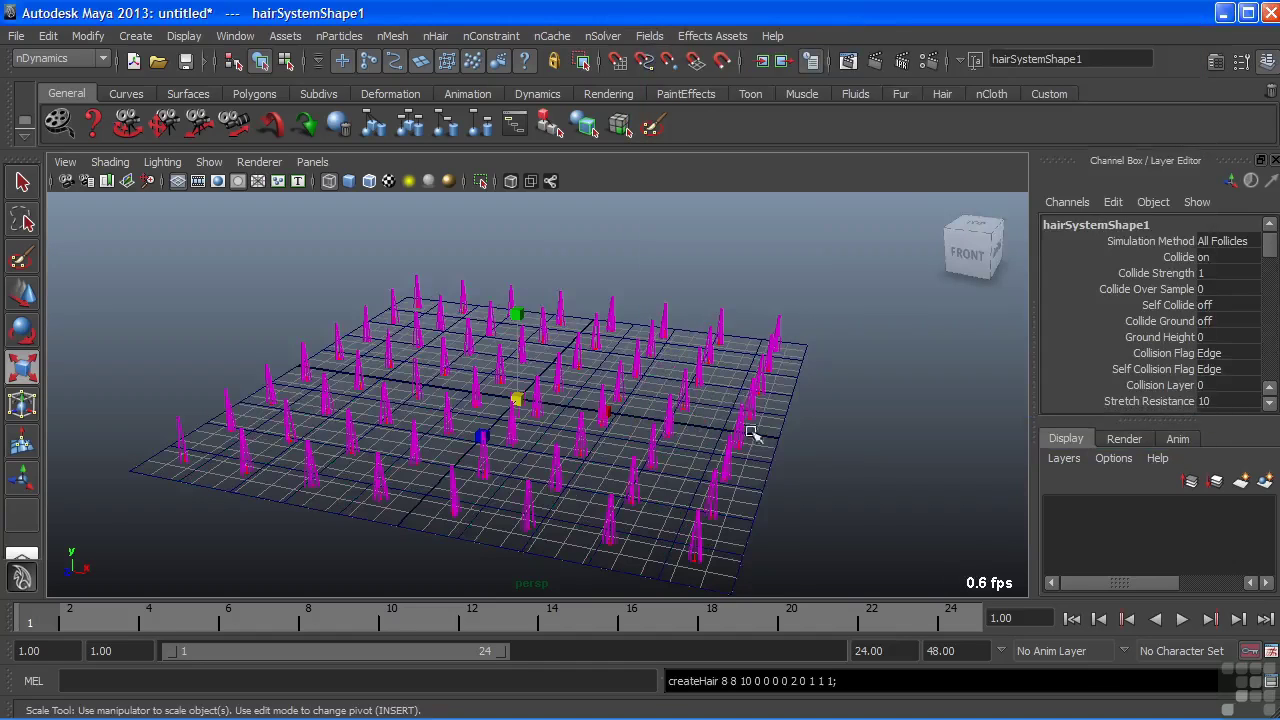
alt+drag(634, 431, 571, 434)
key(r)
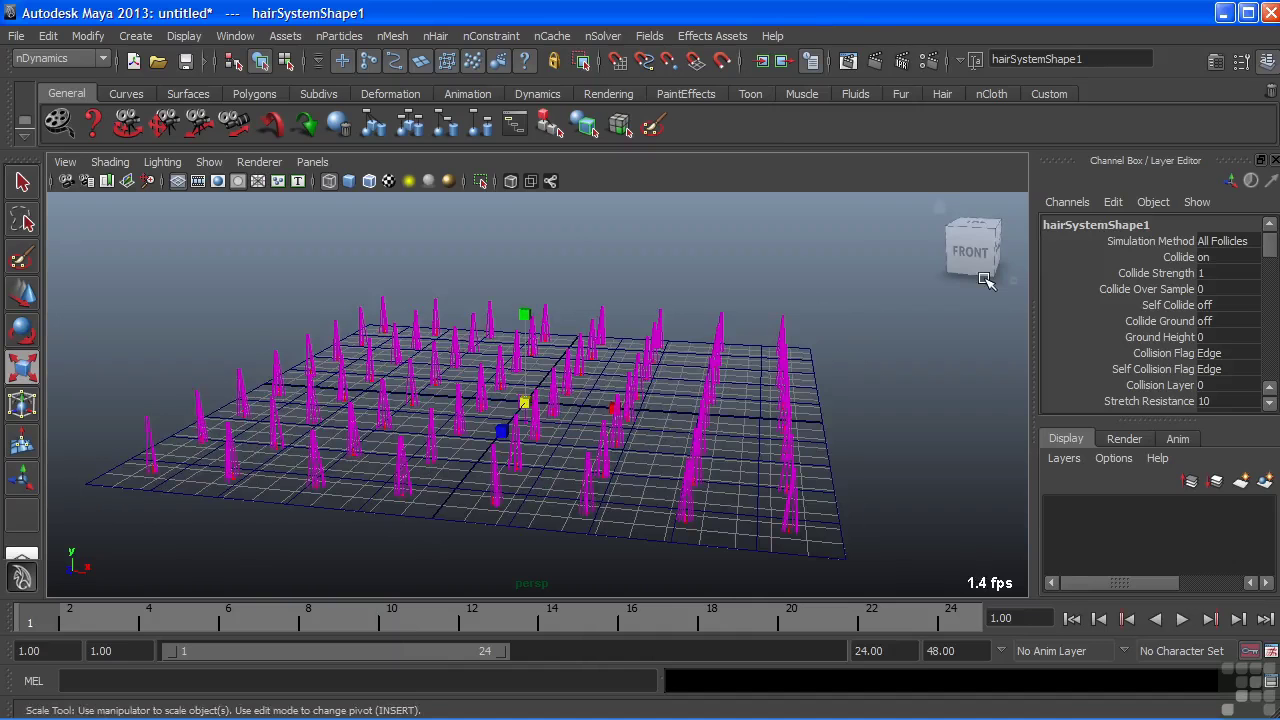
Step: Open the Attribute Editor, move it right and expand the Clump and Hair Shape section
click(1215, 62)
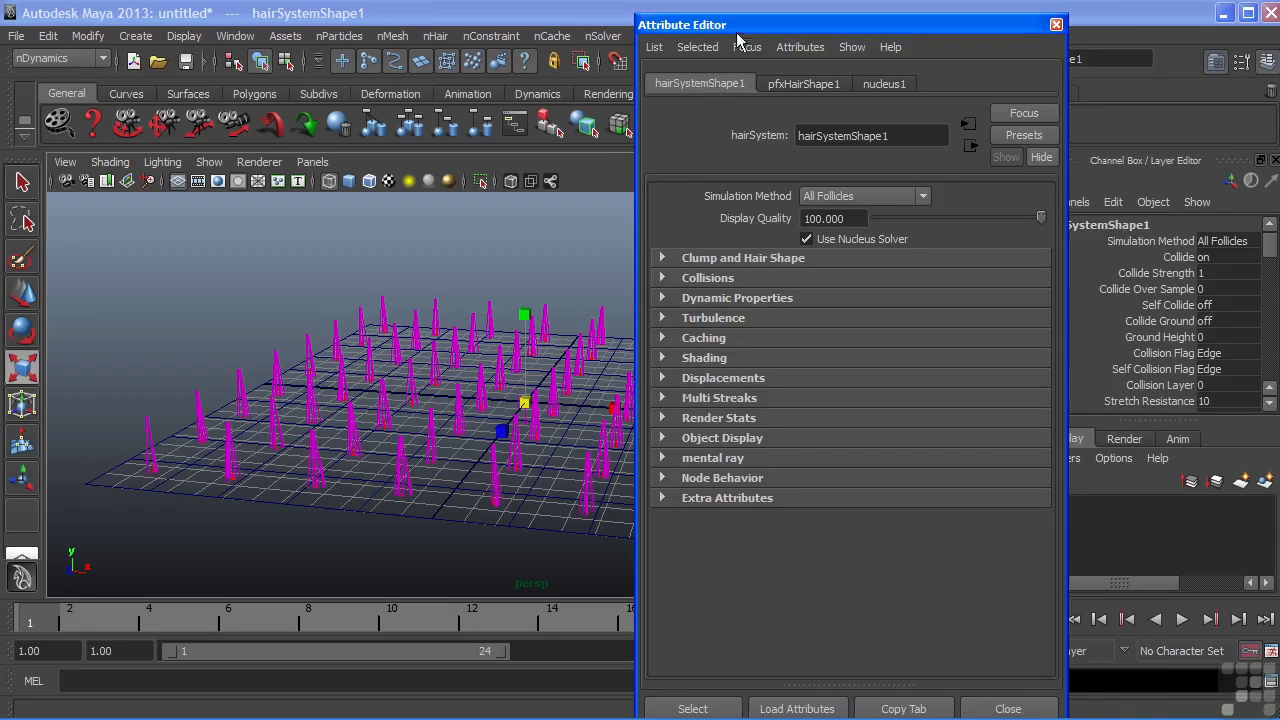
drag(737, 33, 833, 16)
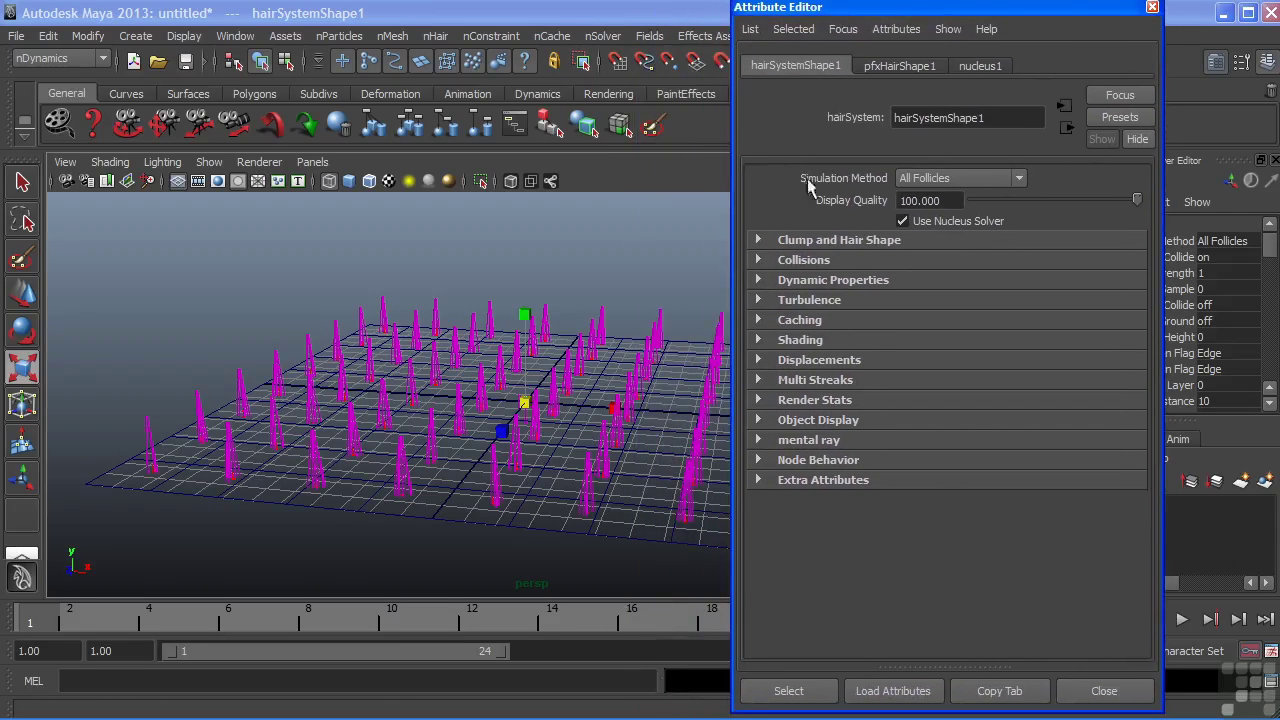
click(821, 242)
scroll(1133, 235, up, 1)
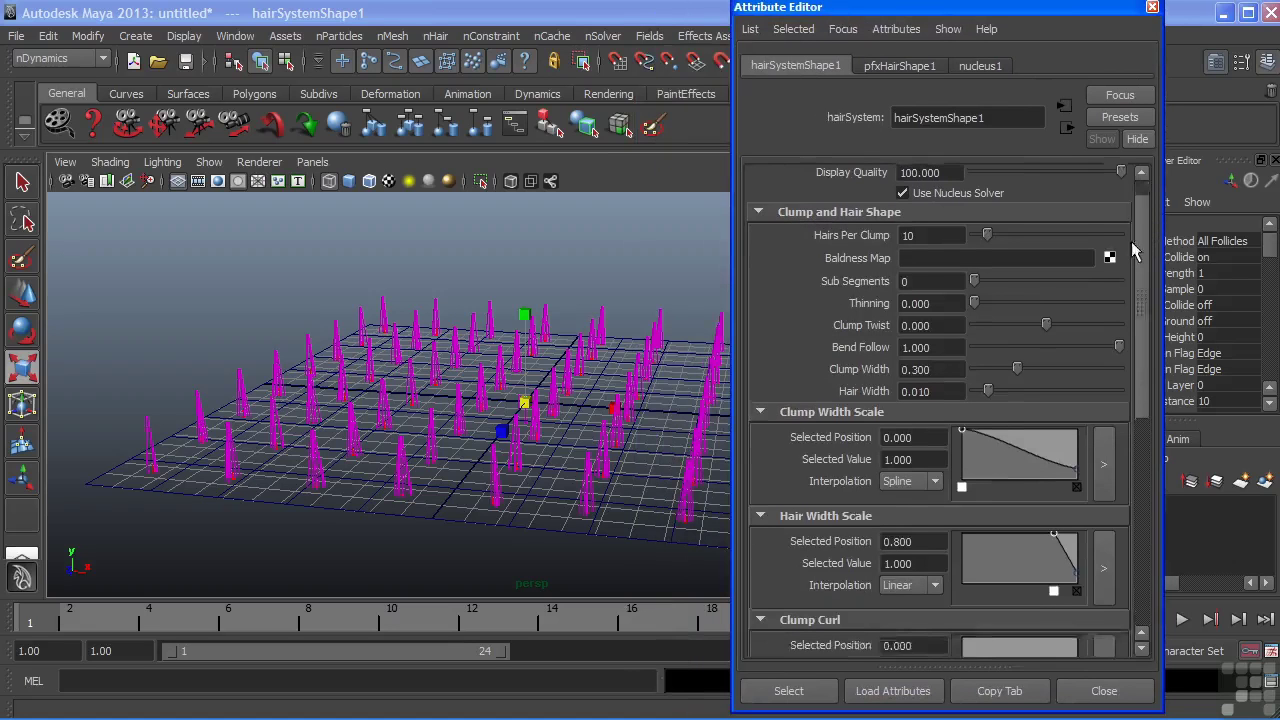
scroll(1133, 232, down, 1)
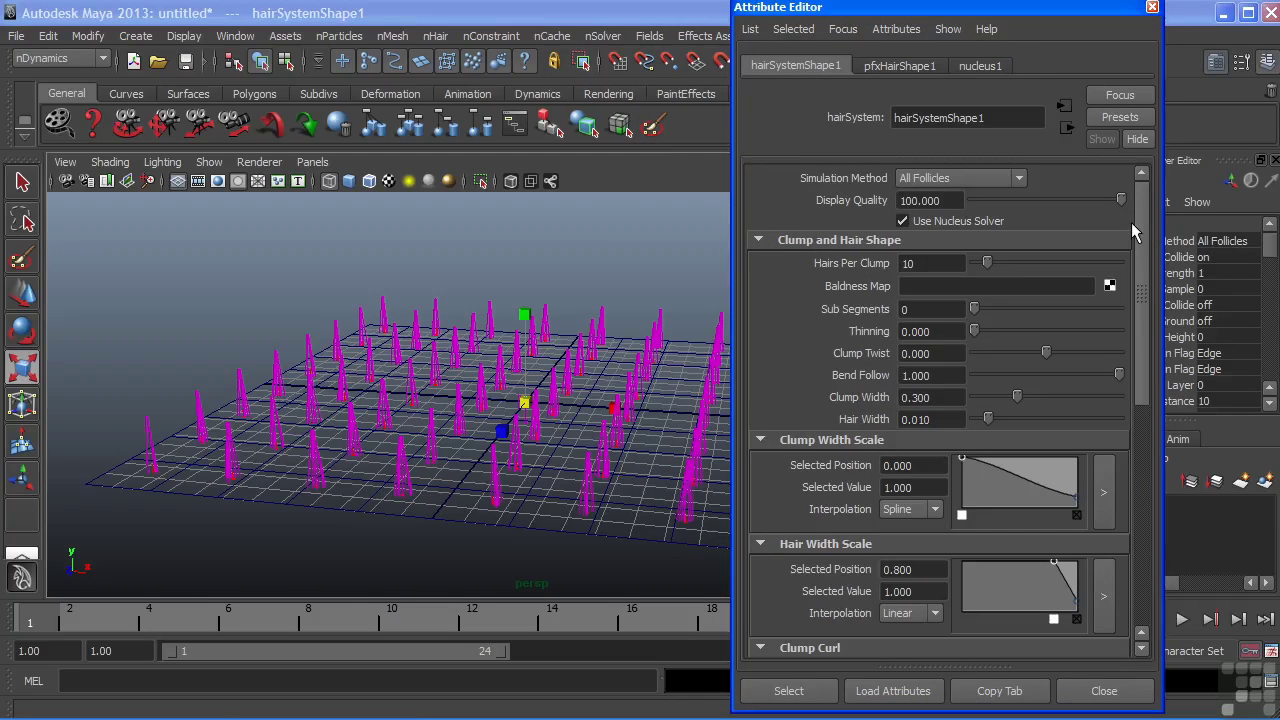
key(ctrl+z)
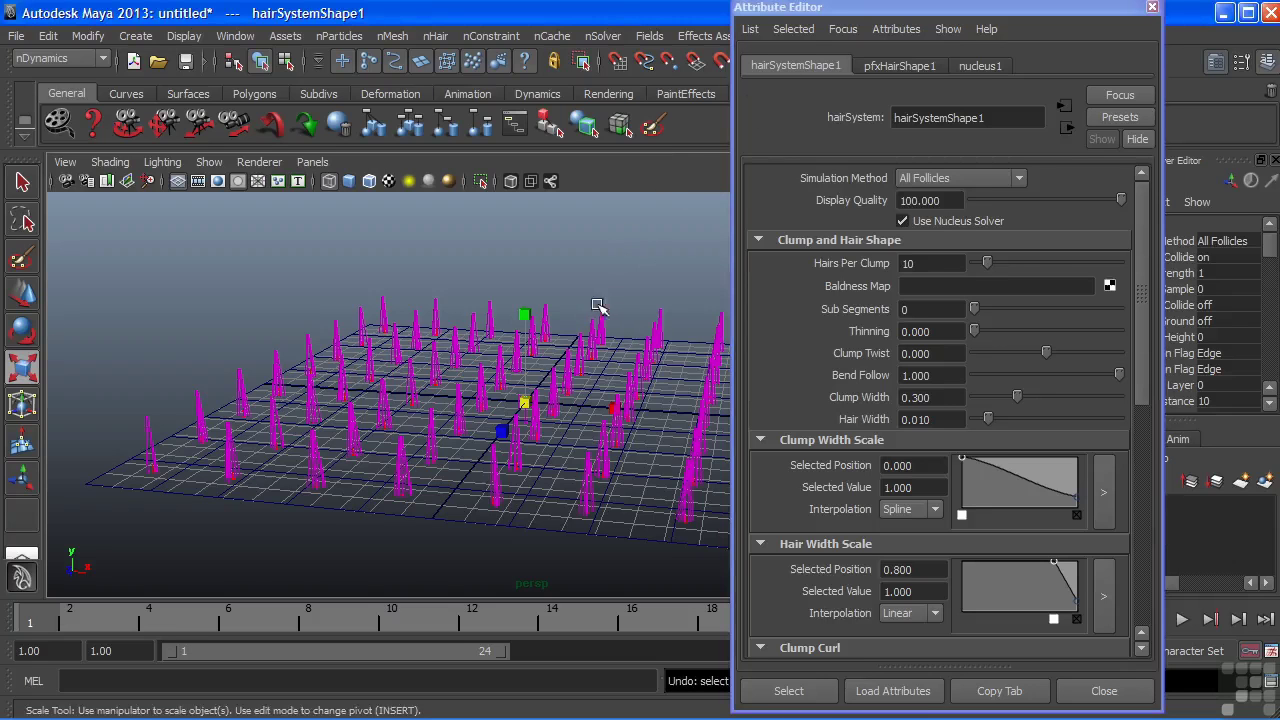
Step: Select the hair strands and show hairSystemShape1's clump settings, Clump Width now 0.303
click(597, 311)
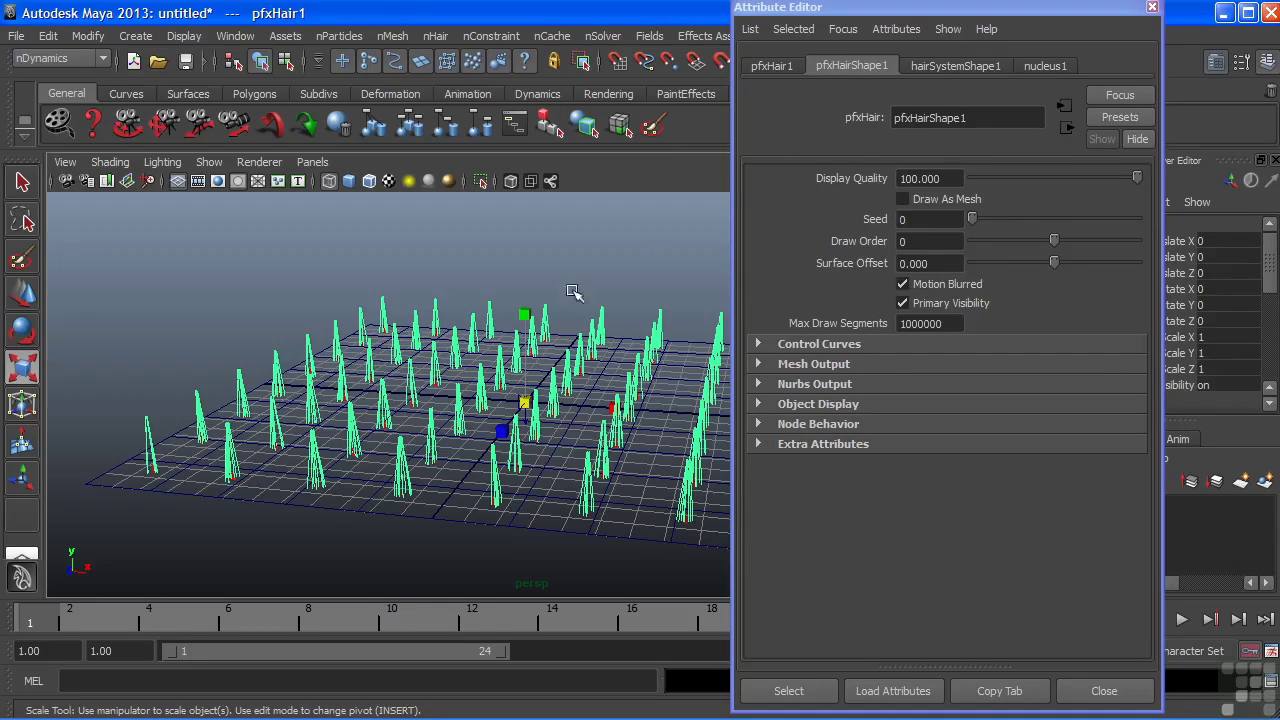
click(951, 63)
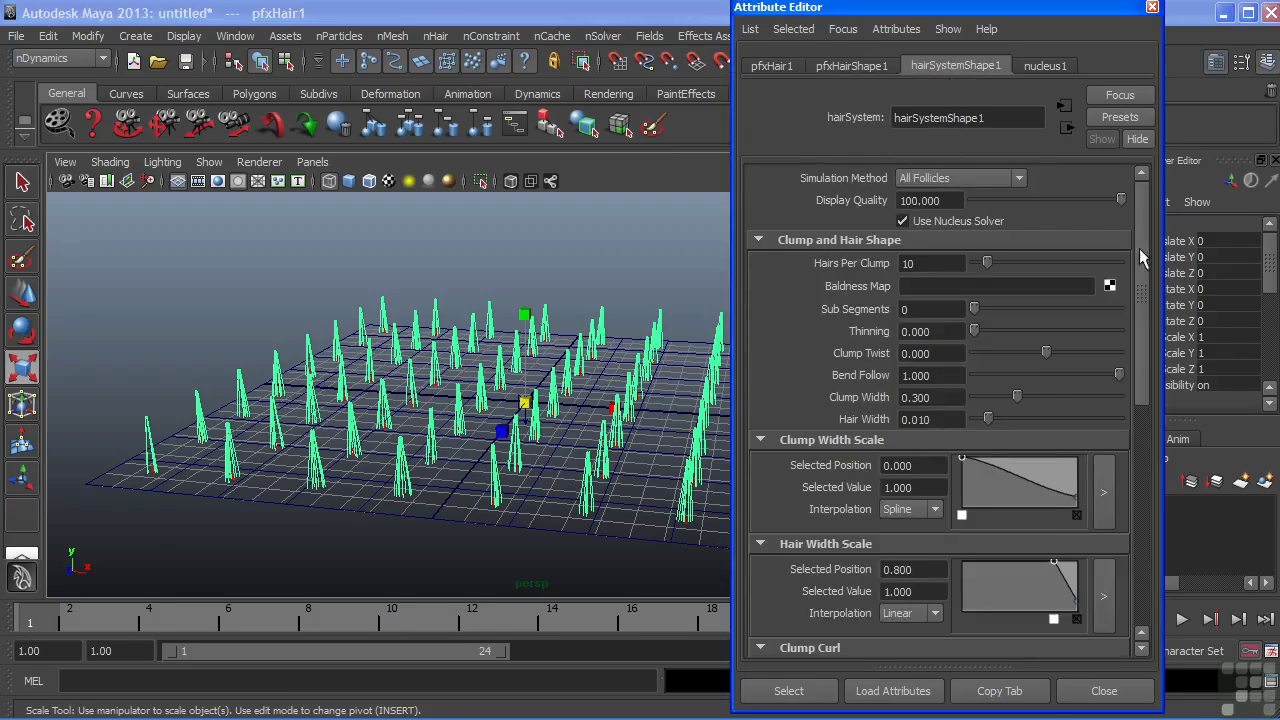
drag(1139, 248, 1140, 288)
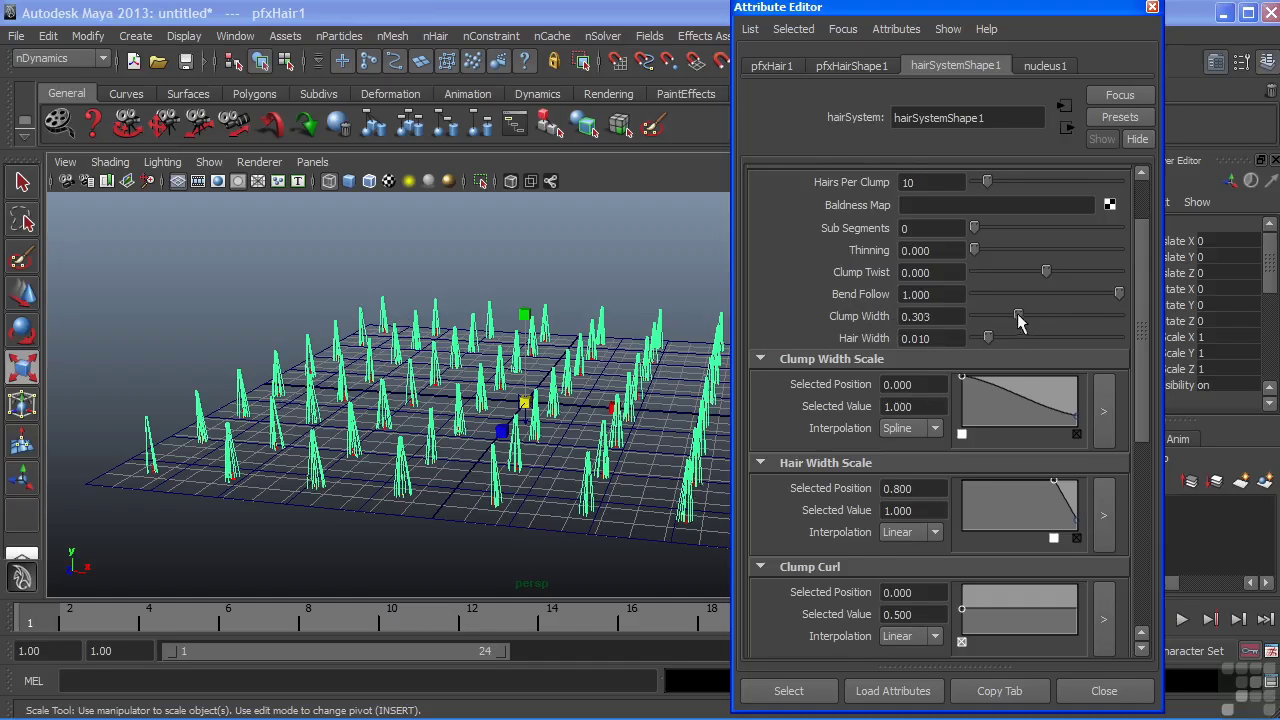
Step: Set Clump Width to 1.000, flatten the Clump Width Scale ramp, then deselect the hair
drag(1018, 316, 1134, 336)
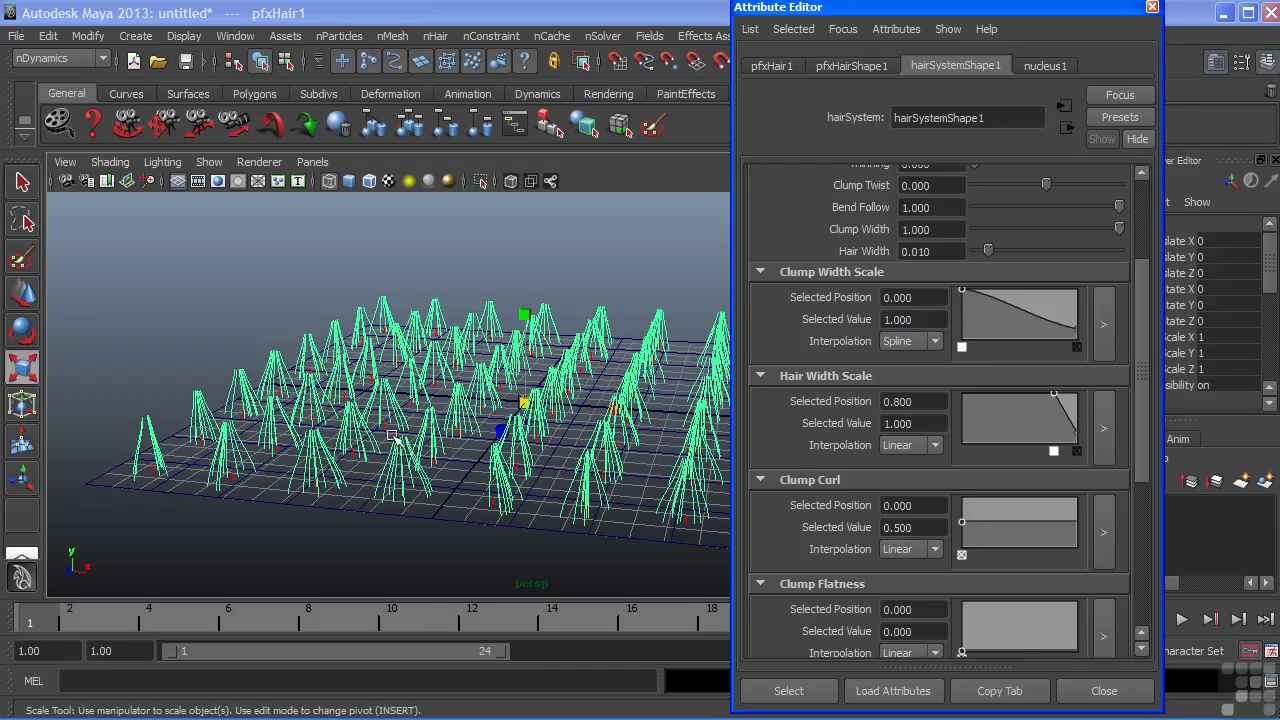
click(1076, 349)
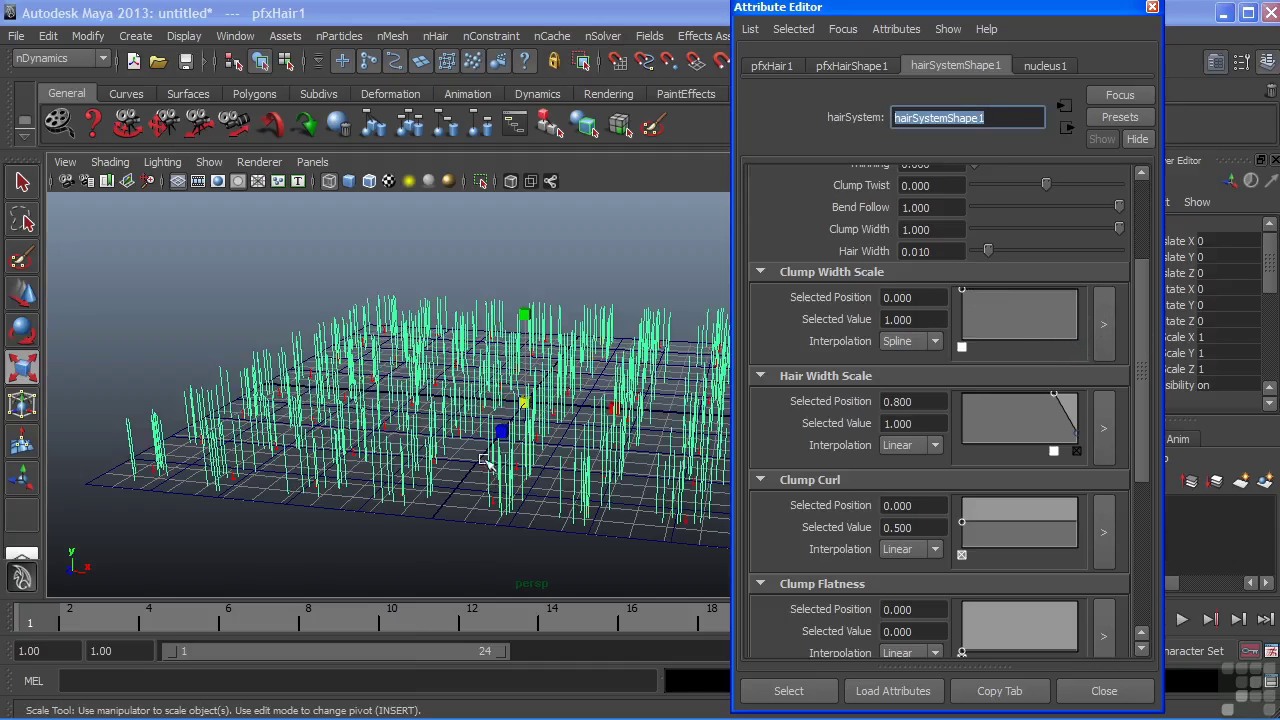
mouse_move(520, 345)
alt+mouse_down()
mouse_move(508, 372)
mouse_move(486, 362)
mouse_move(427, 398)
mouse_move(516, 394)
mouse_move(571, 286)
mouse_move(551, 297)
mouse_move(569, 303)
mouse_move(549, 306)
mouse_move(566, 313)
mouse_move(537, 337)
alt+mouse_up()
click(571, 286)
Step: Make the grass Hair Color green with its value lowered to about 0.55, then deselect to view it
key(r)
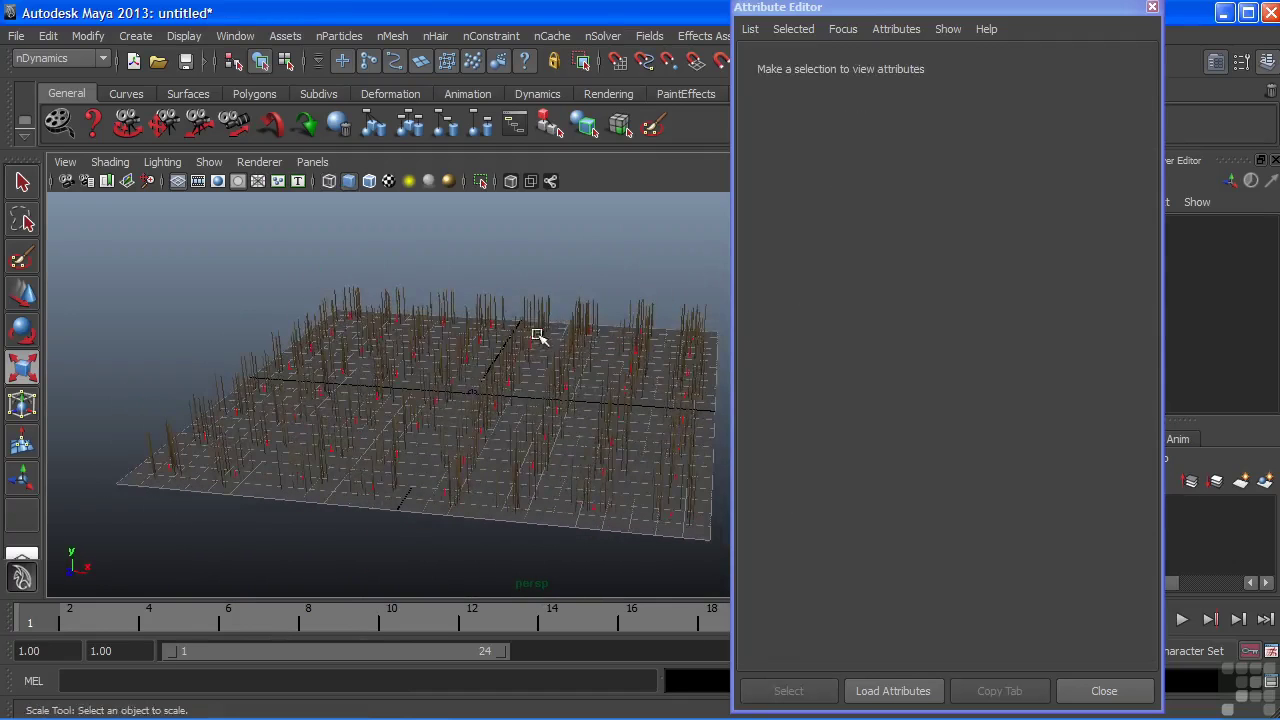
click(543, 337)
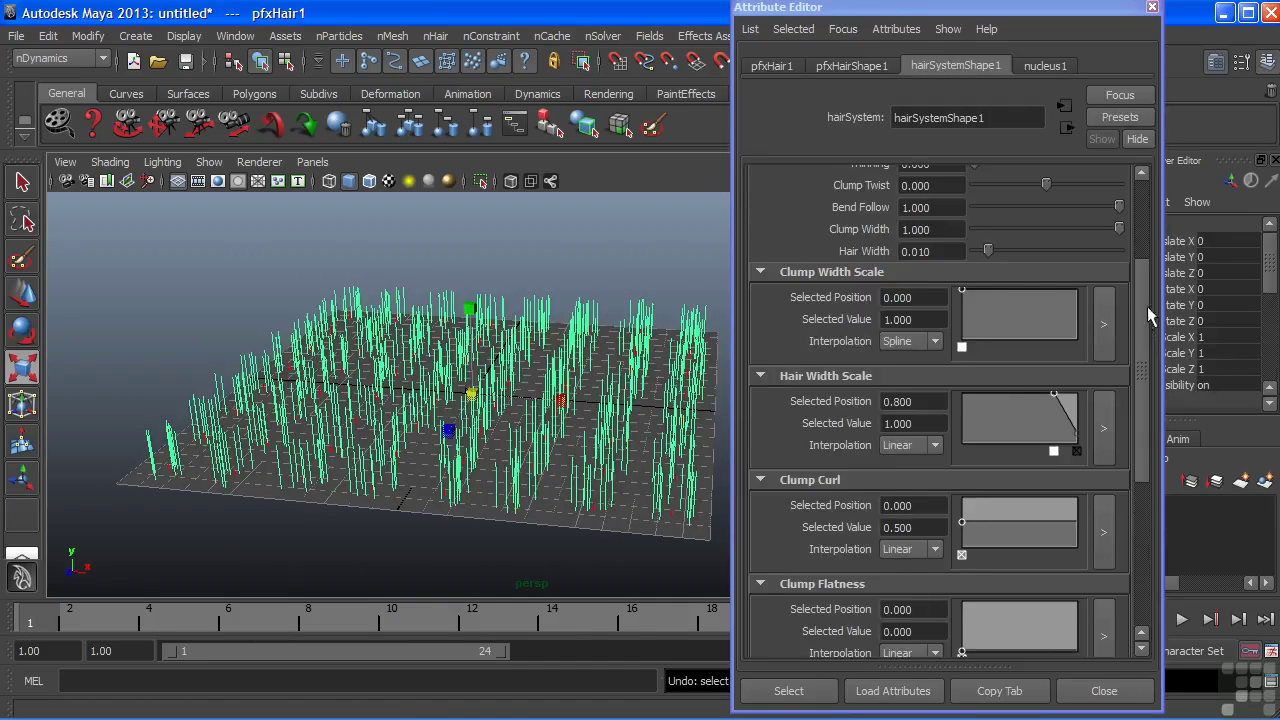
drag(1143, 279, 1133, 443)
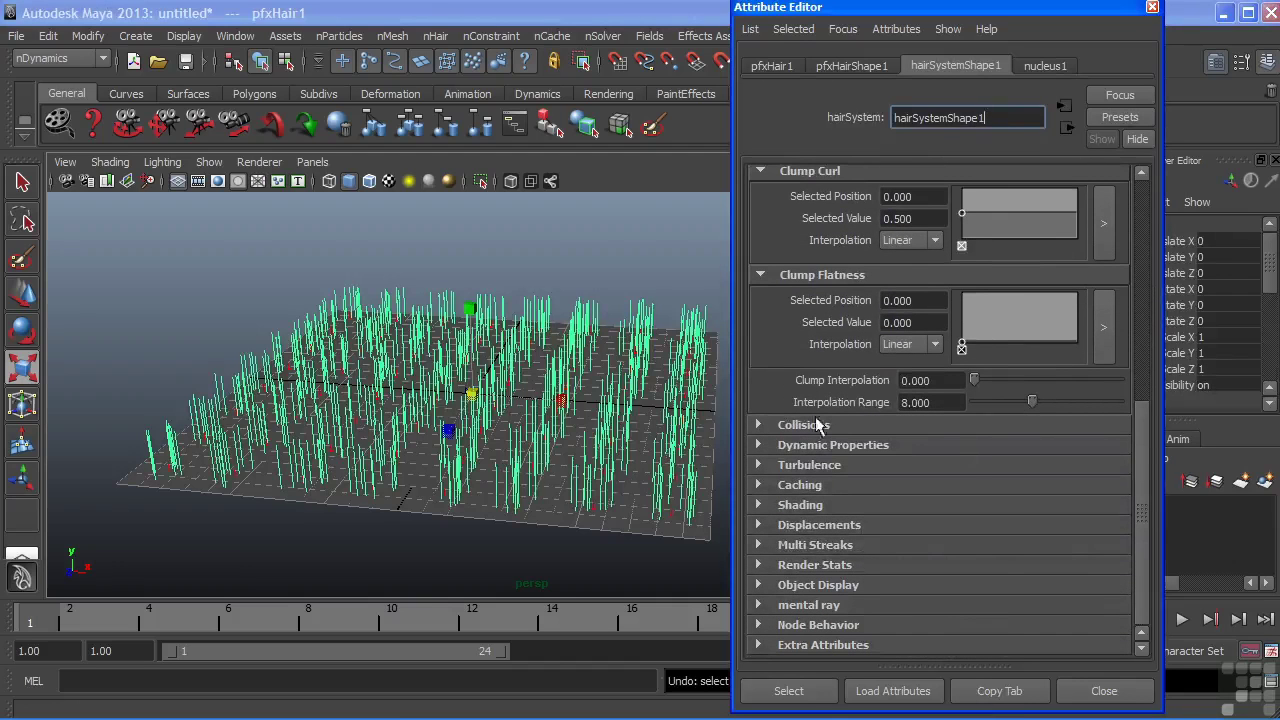
click(806, 510)
drag(1146, 418, 1133, 500)
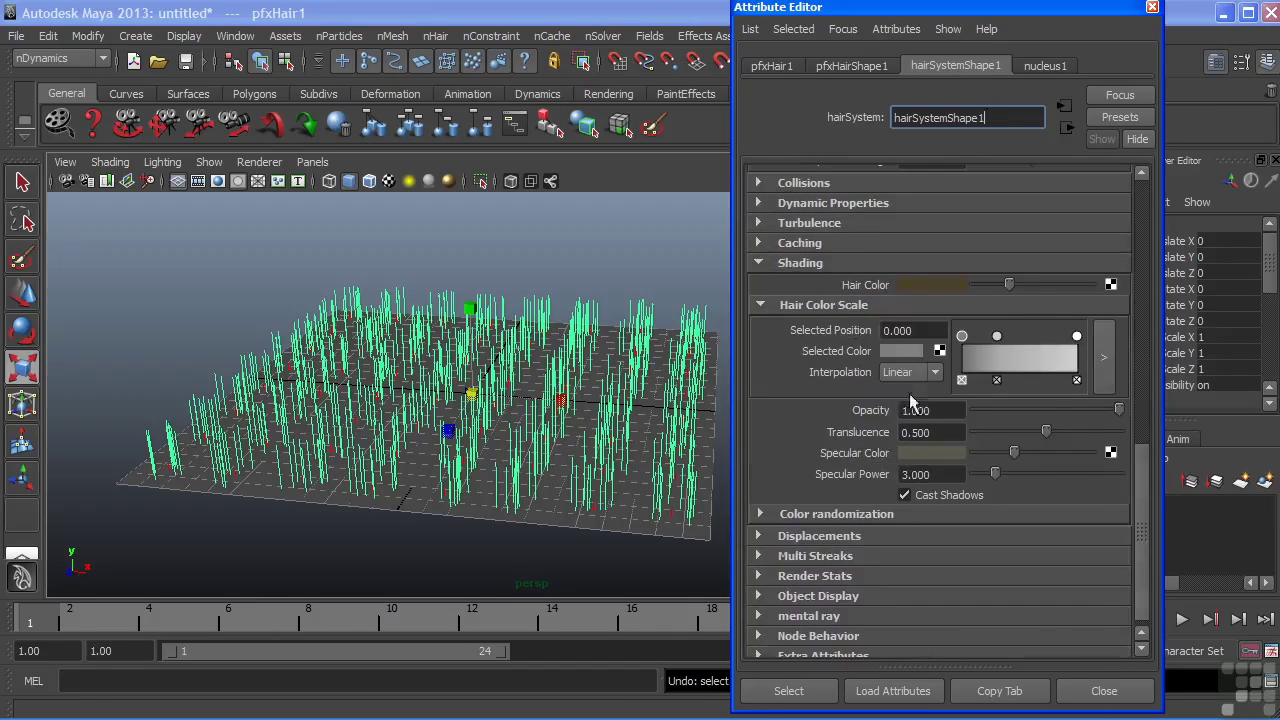
click(931, 284)
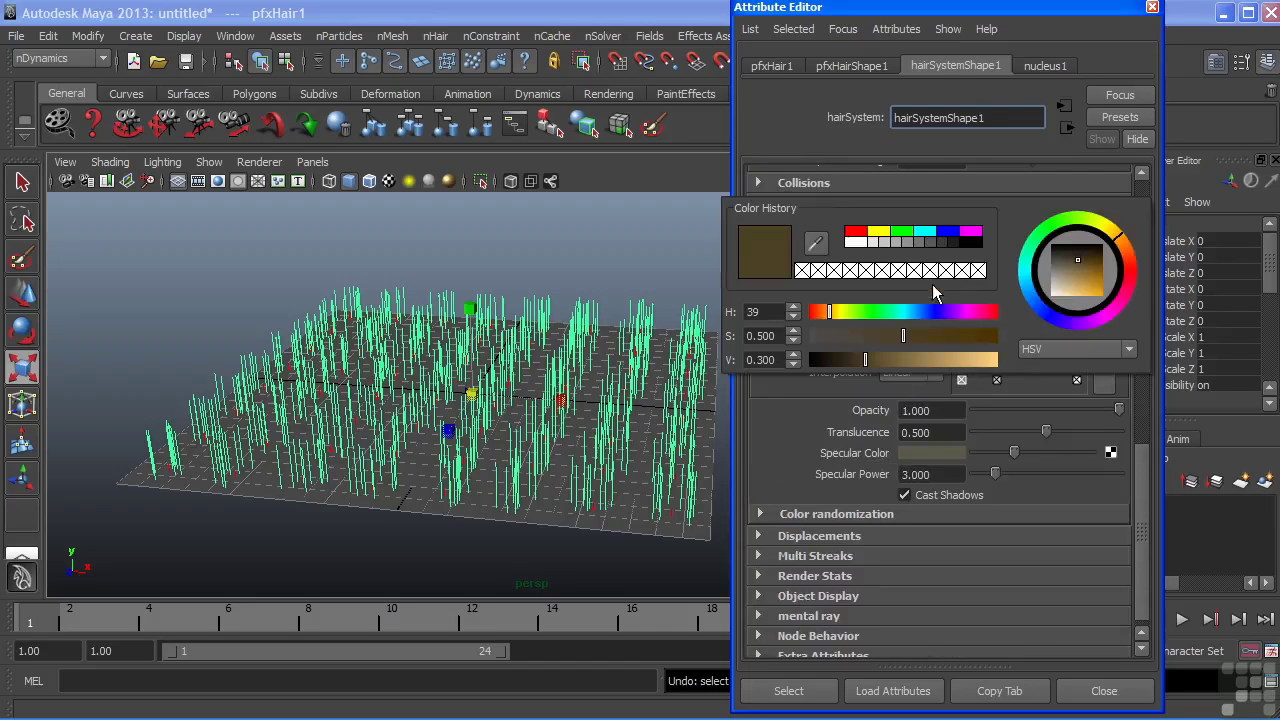
click(903, 233)
drag(900, 355, 912, 354)
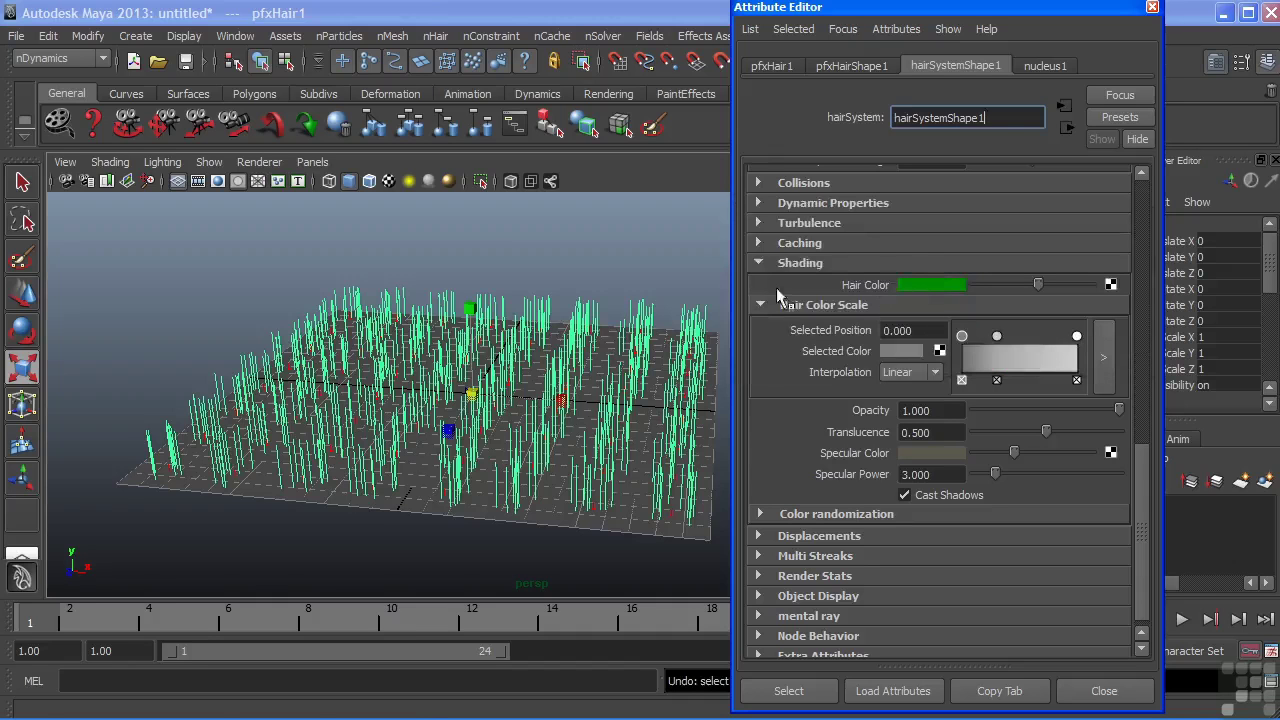
key(r)
click(540, 492)
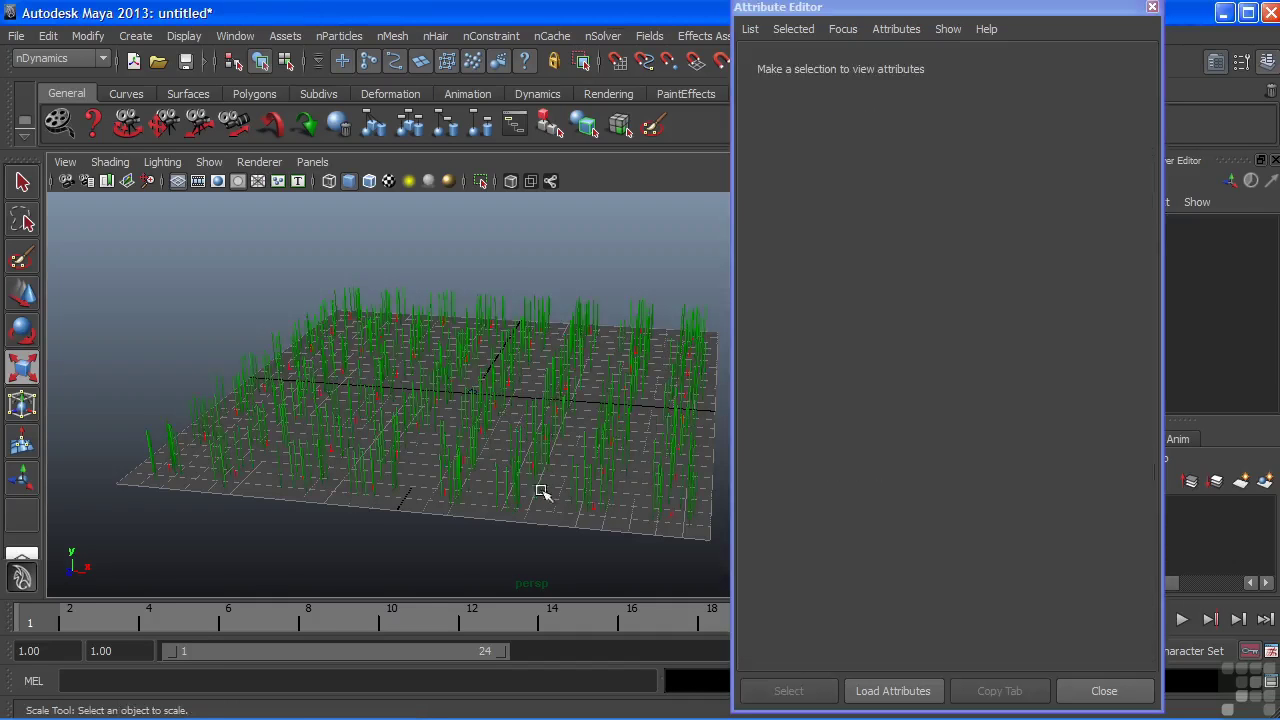
Step: Select the grass hair and inspect its Color randomization settings (Diffuse Rand 0.2, Specular Rand 0.4)
click(530, 427)
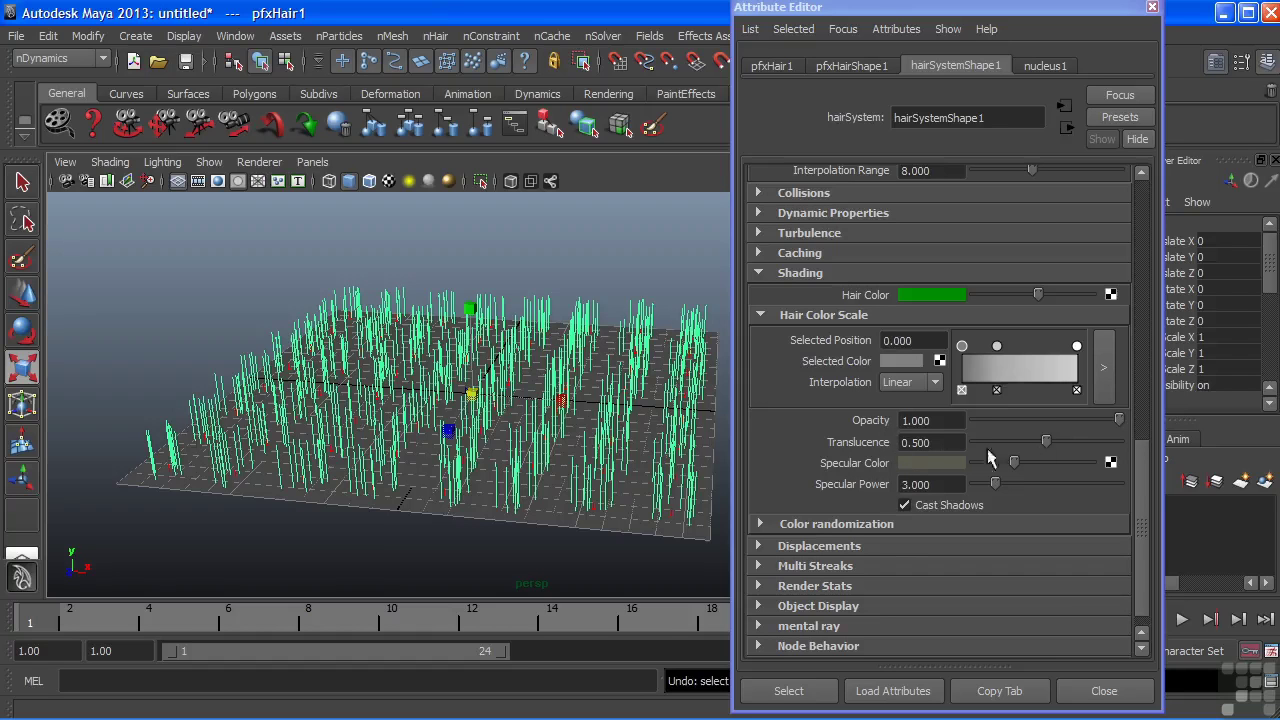
click(880, 524)
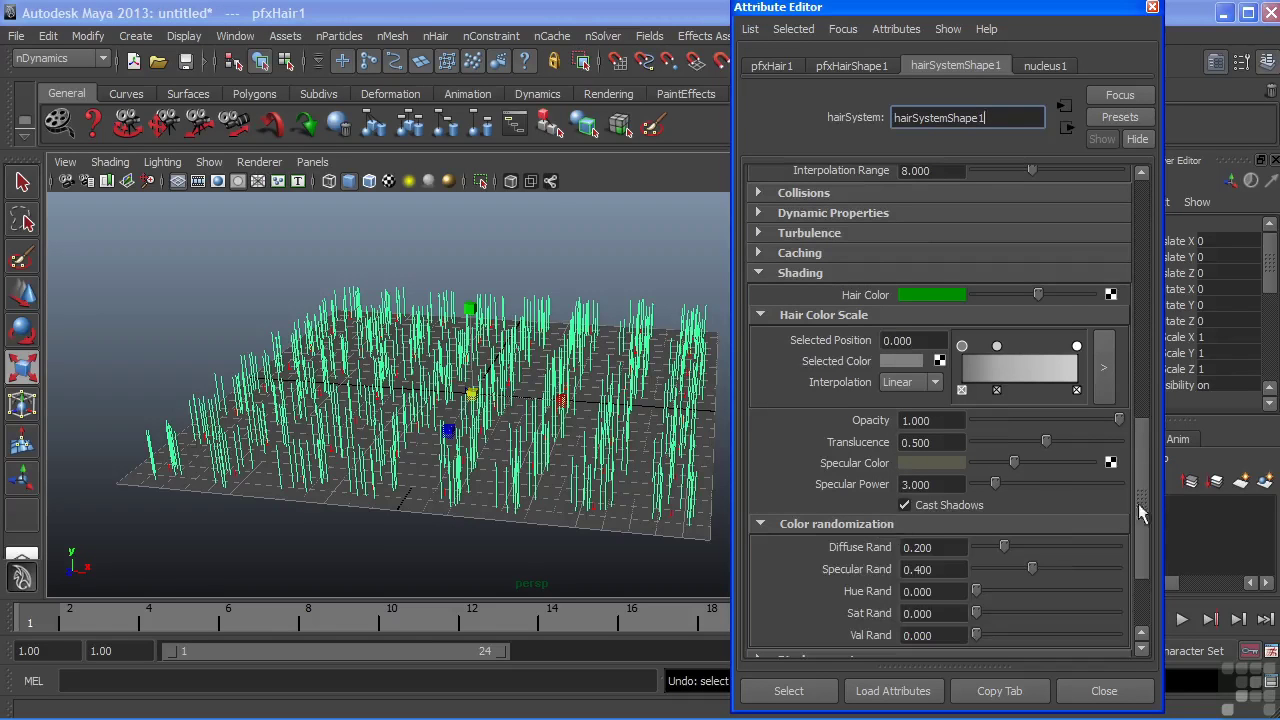
scroll(1143, 515, down, 3)
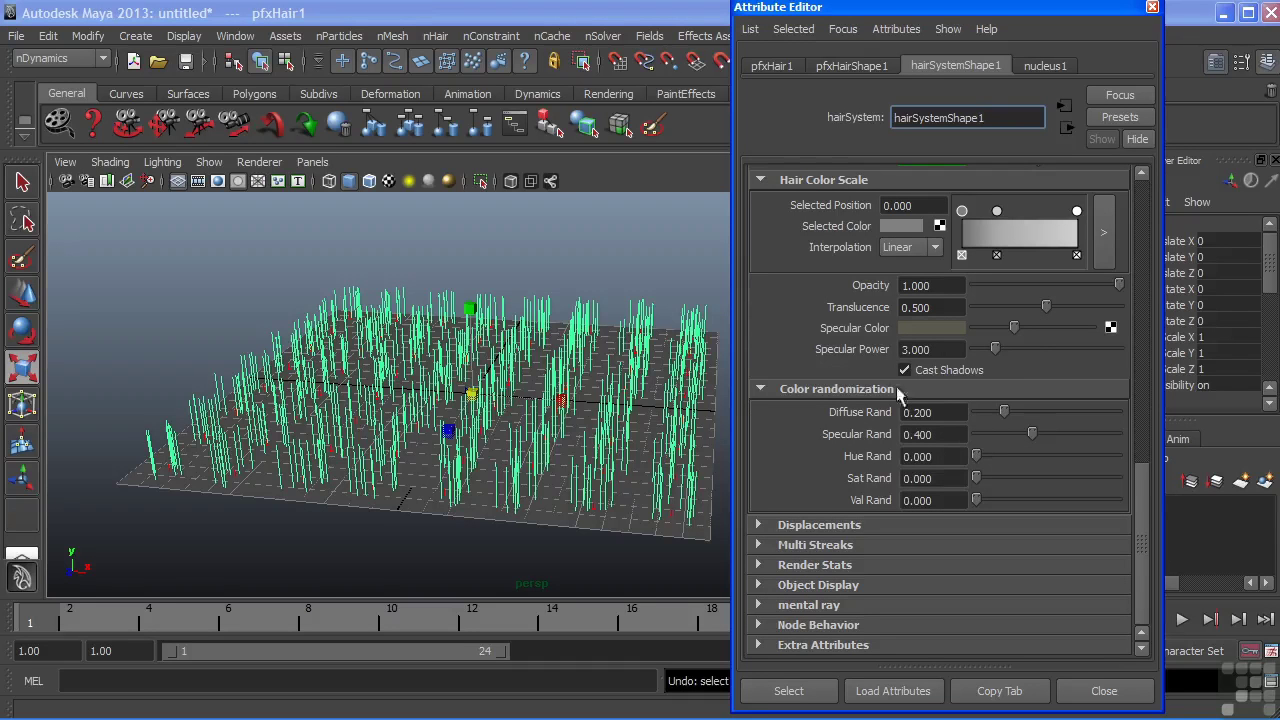
Step: Collapse Color randomization and set the hair system's Clump Width to 2
click(866, 392)
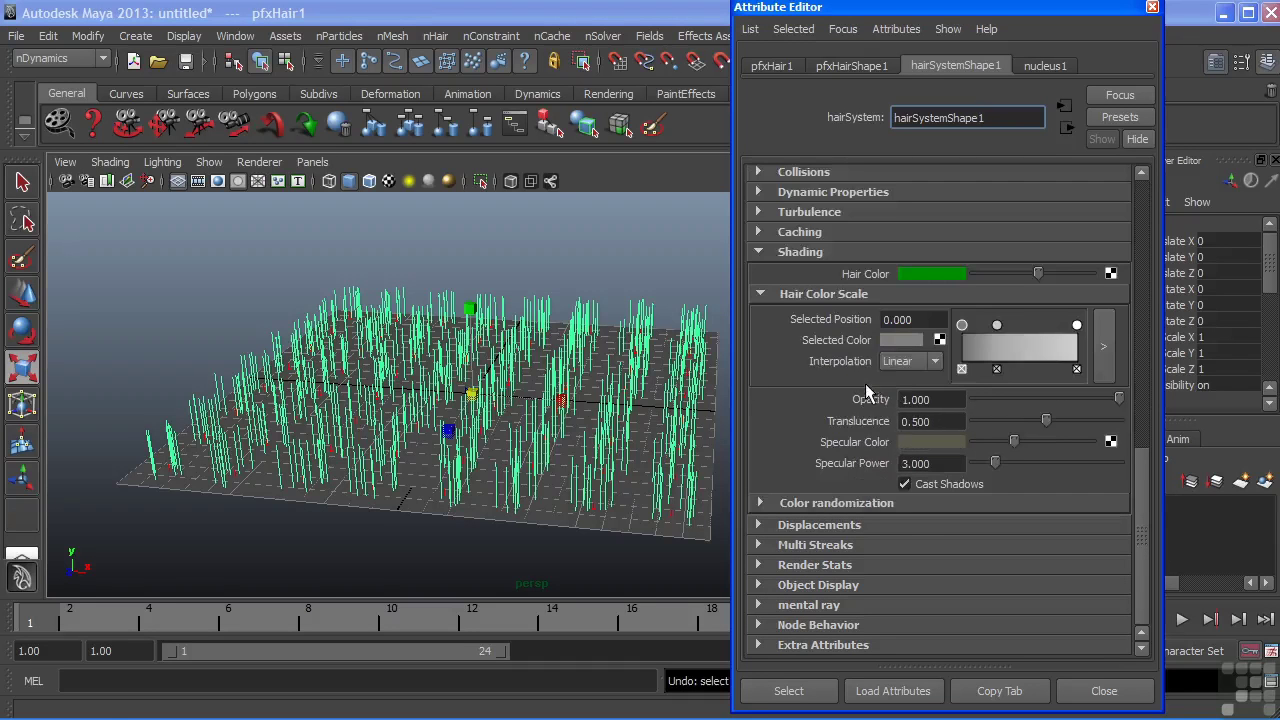
scroll(1118, 405, up, 10)
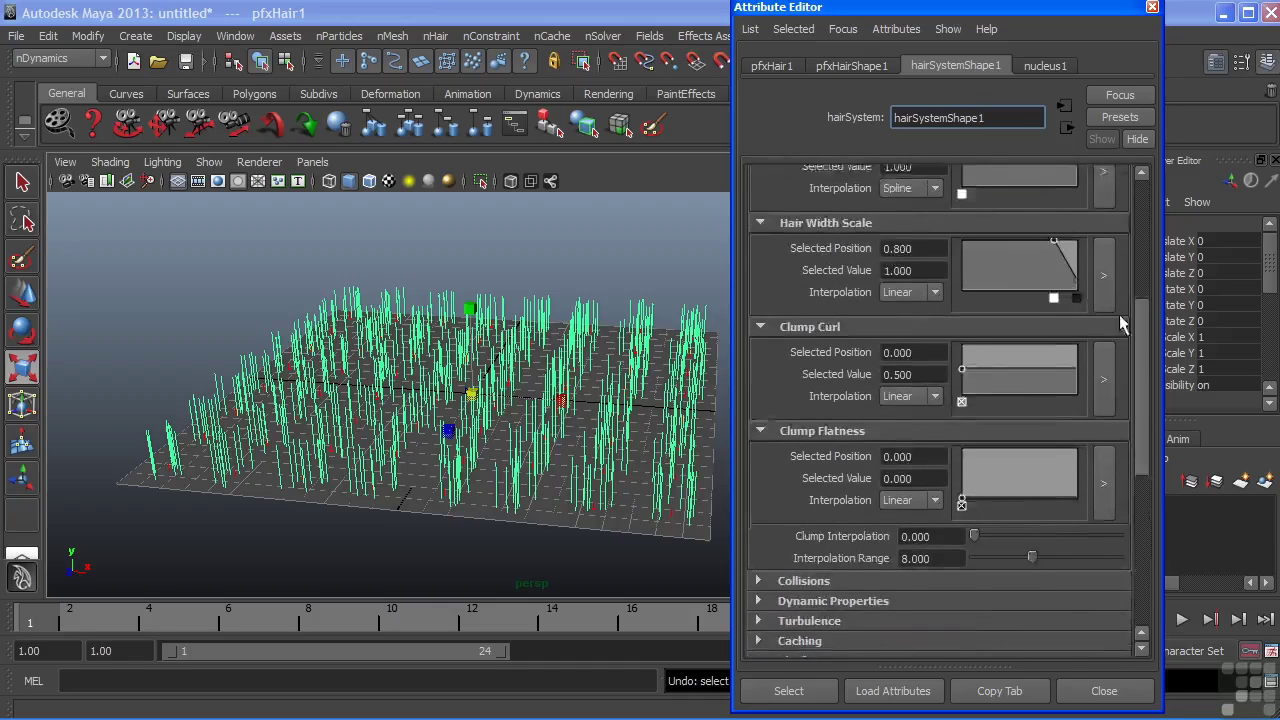
scroll(1119, 252, up, 4)
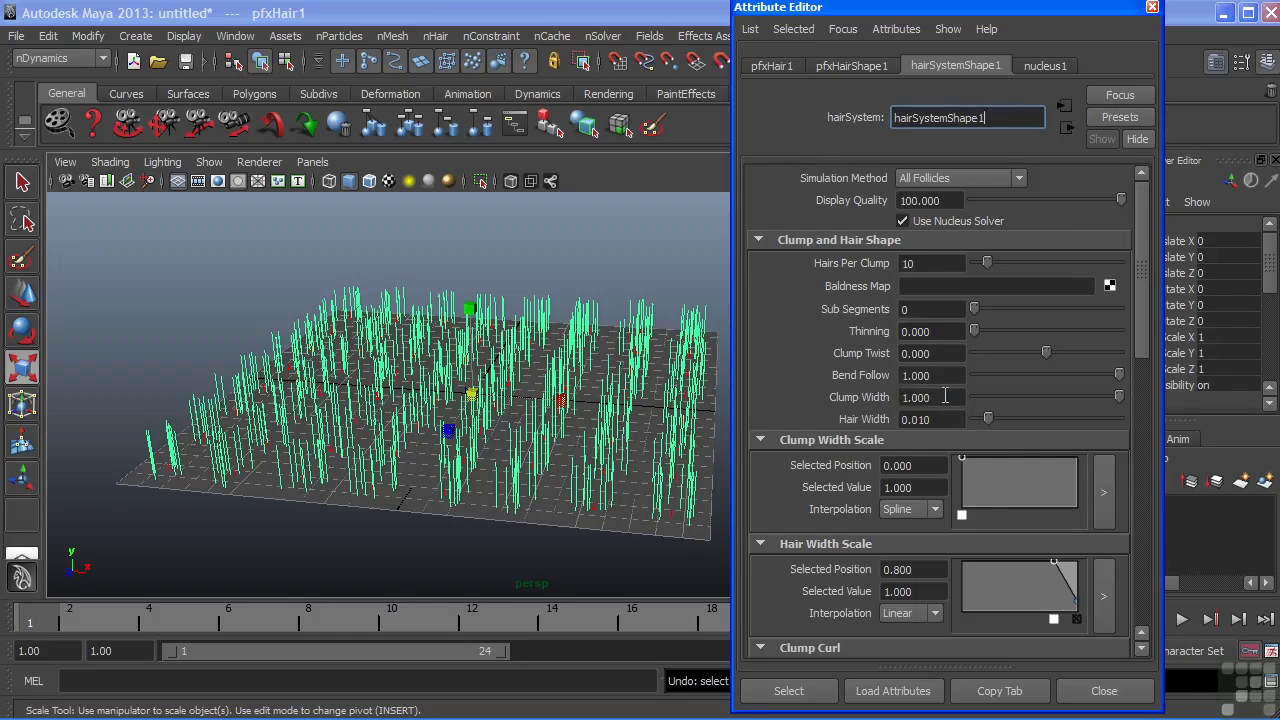
click(944, 396)
text(2)
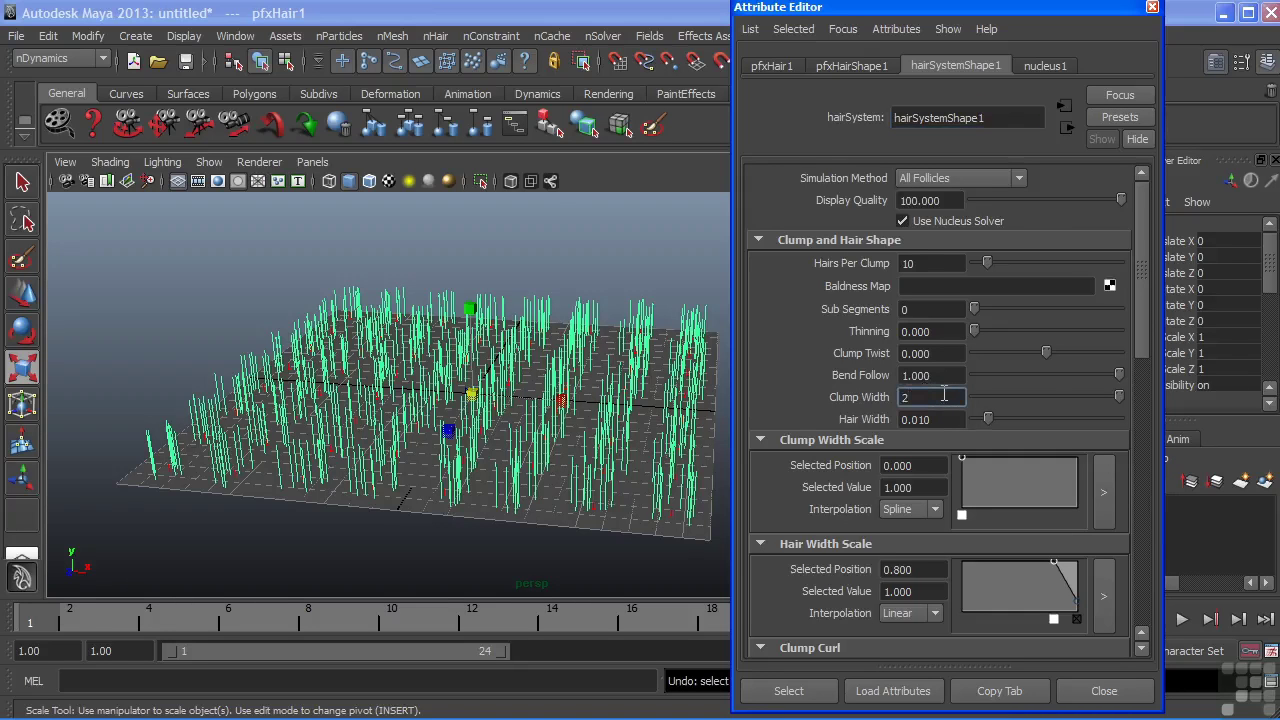
key(Return)
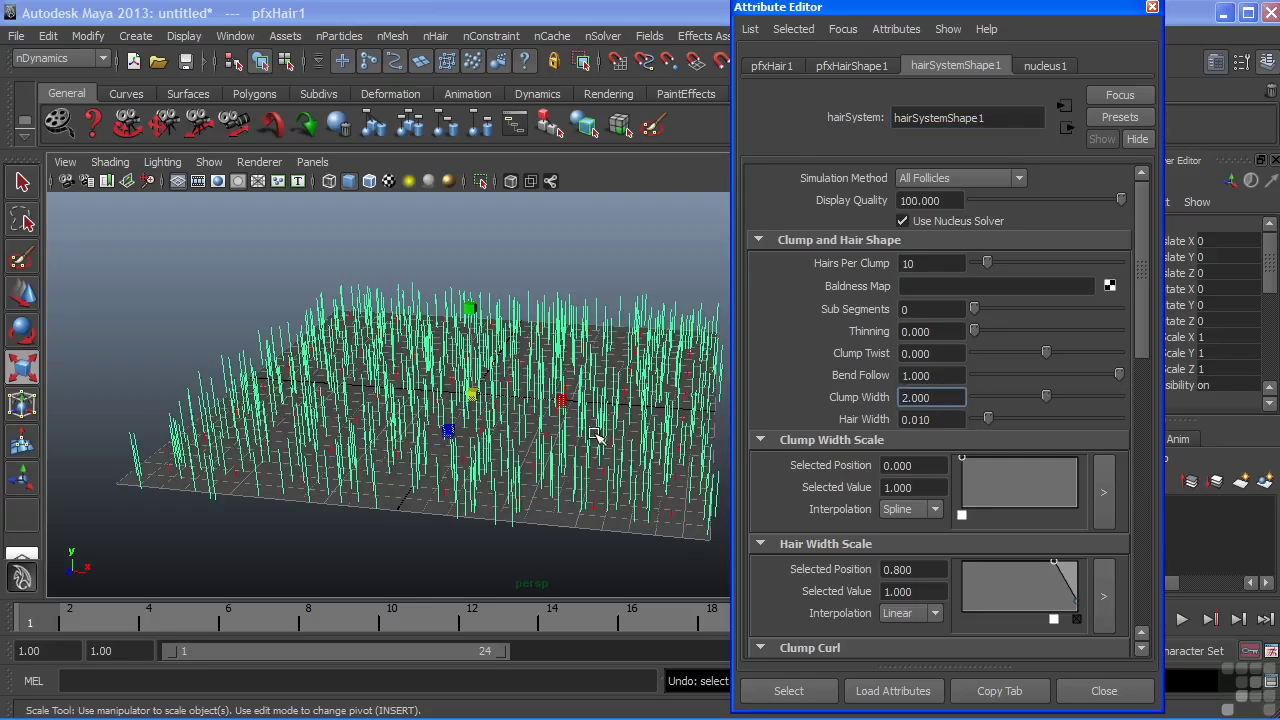
Step: Set both the animation end and playback end times to 500 frames
click(1037, 65)
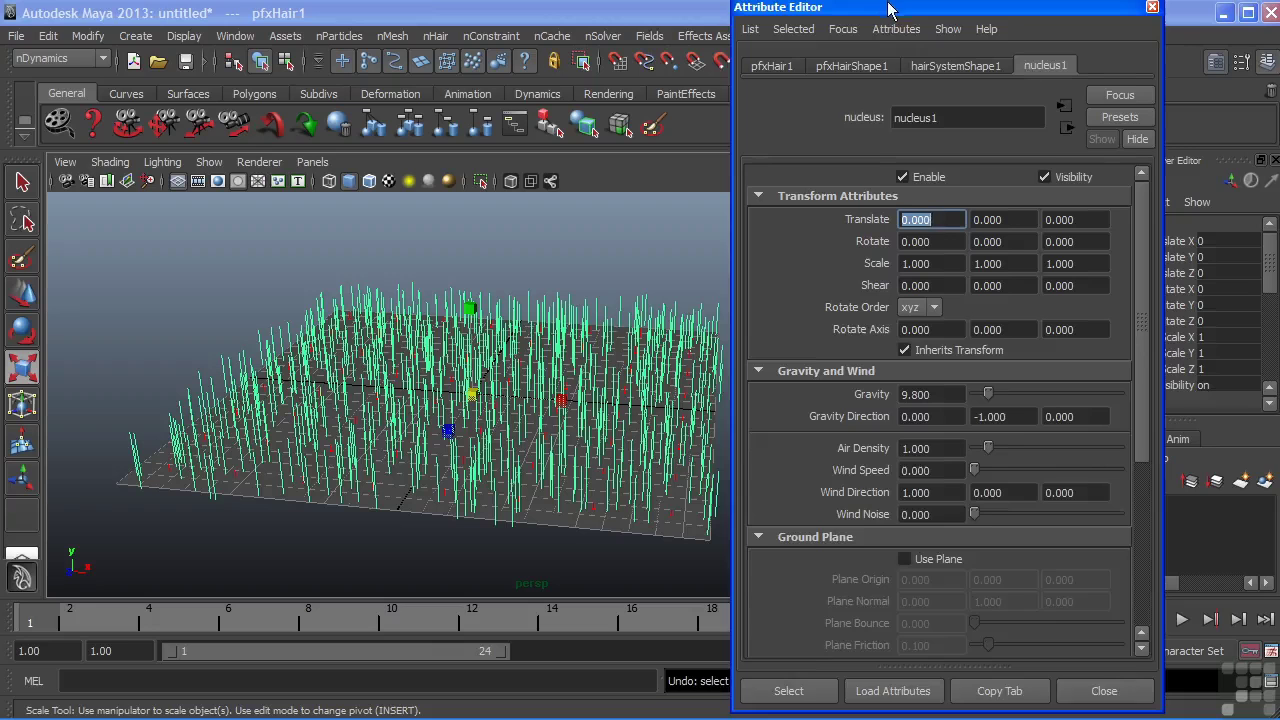
mouse_move(889, 9)
mouse_down()
mouse_move(888, 134)
mouse_move(895, 27)
mouse_up()
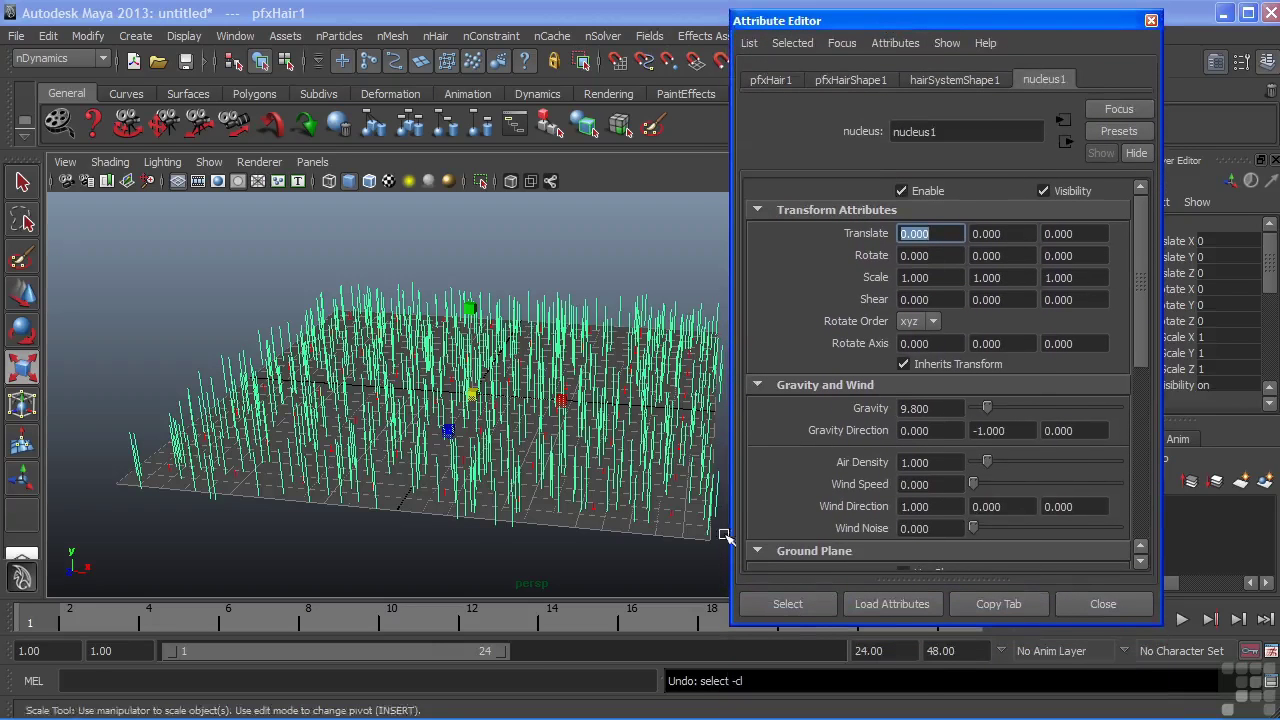
click(938, 650)
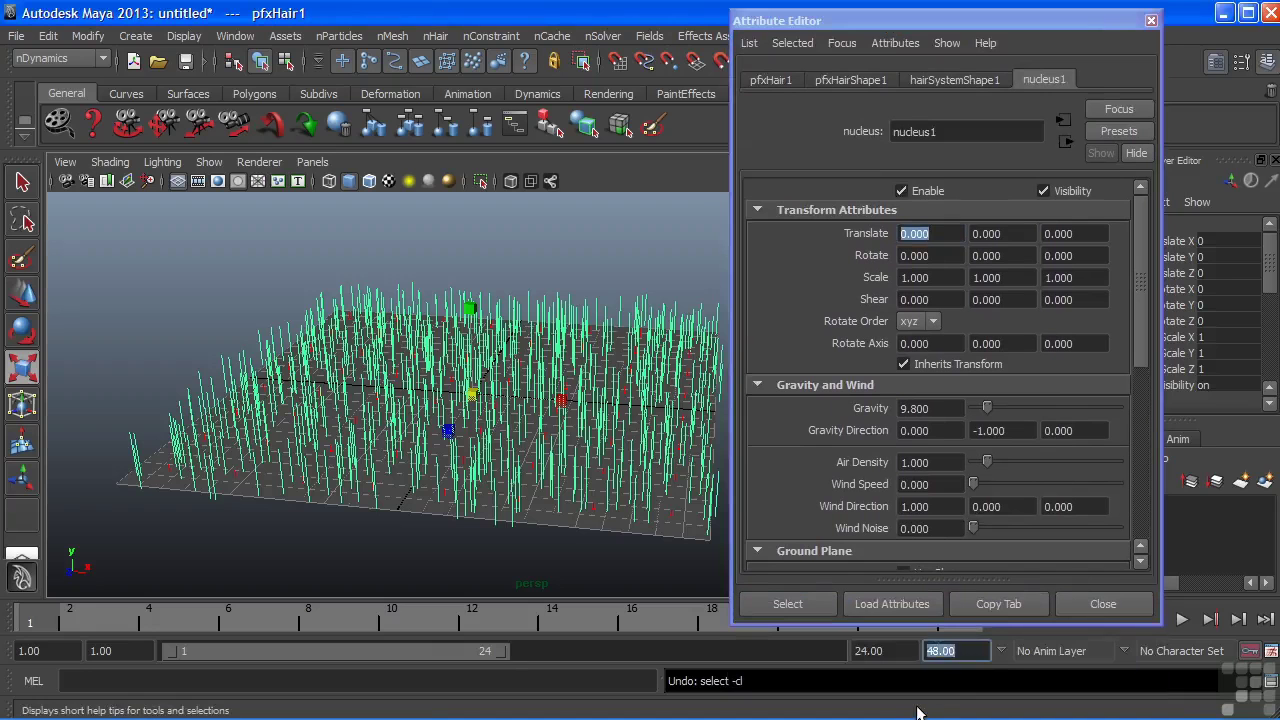
text(500)
key(Return)
click(869, 651)
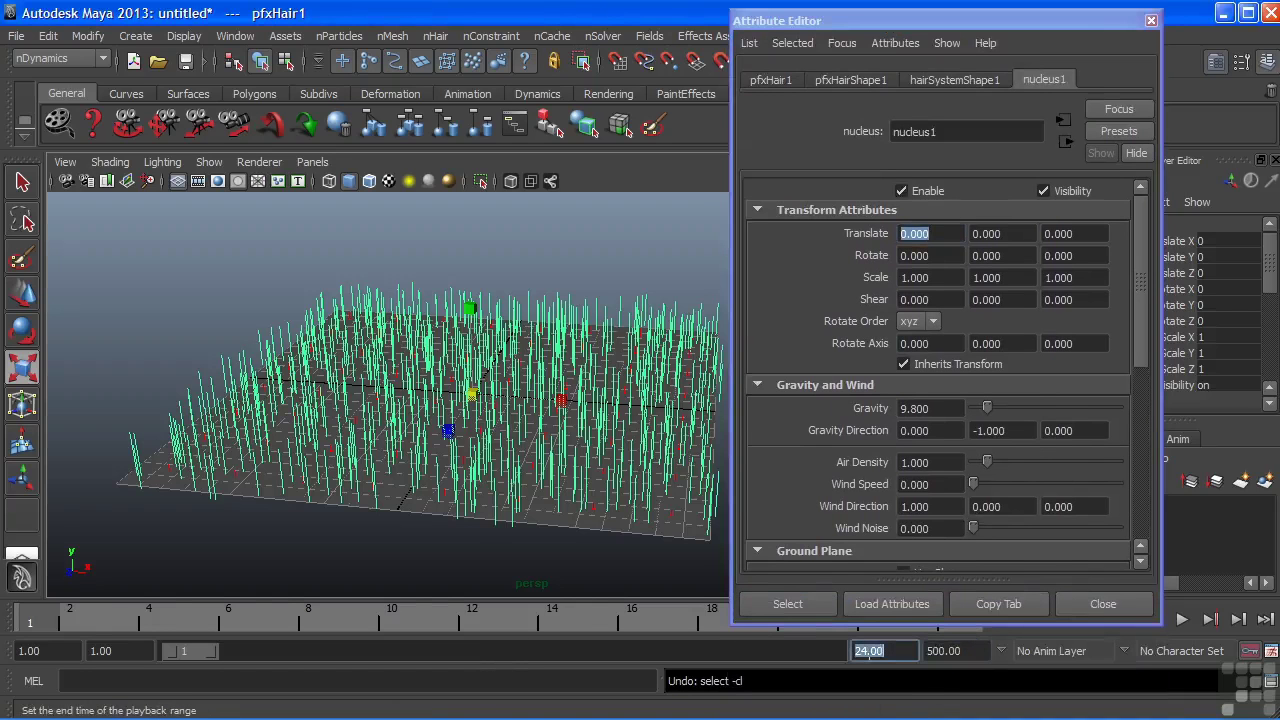
text(500)
key(Return)
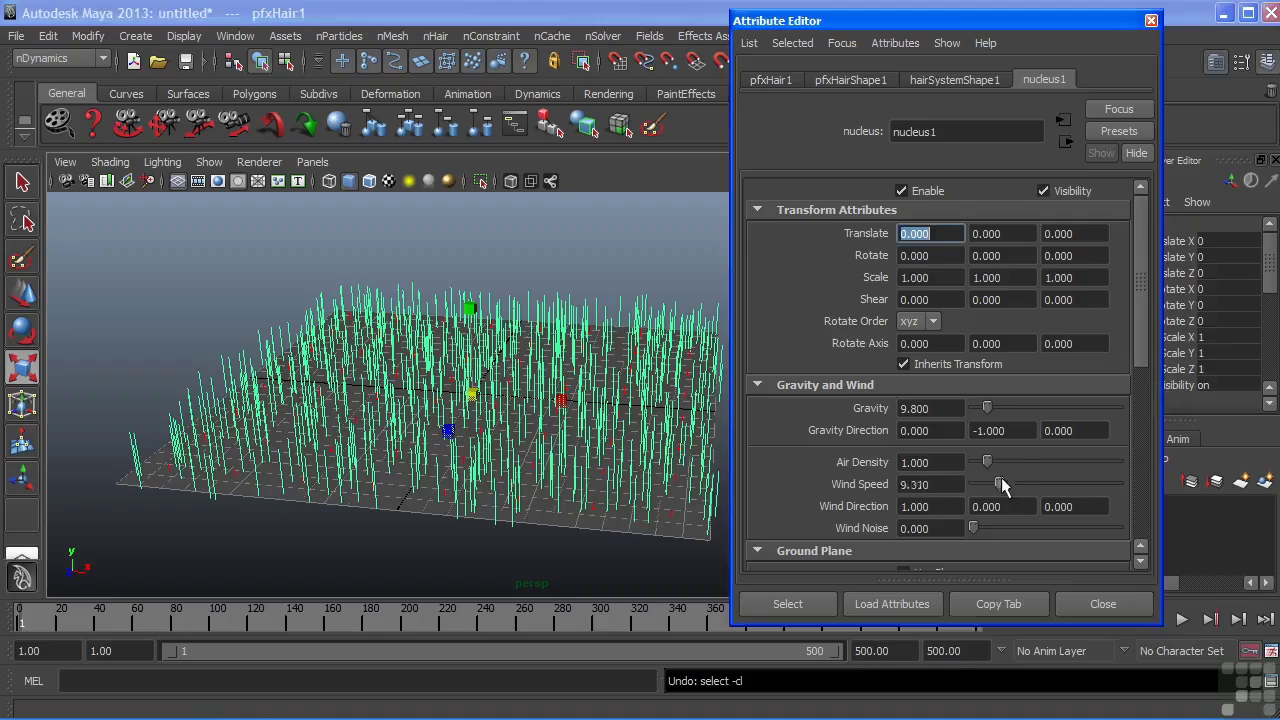
Step: Play the wind simulation, lower Wind Speed to about 7.9, then stop and rewind to frame 1
click(1181, 619)
drag(1027, 487, 993, 461)
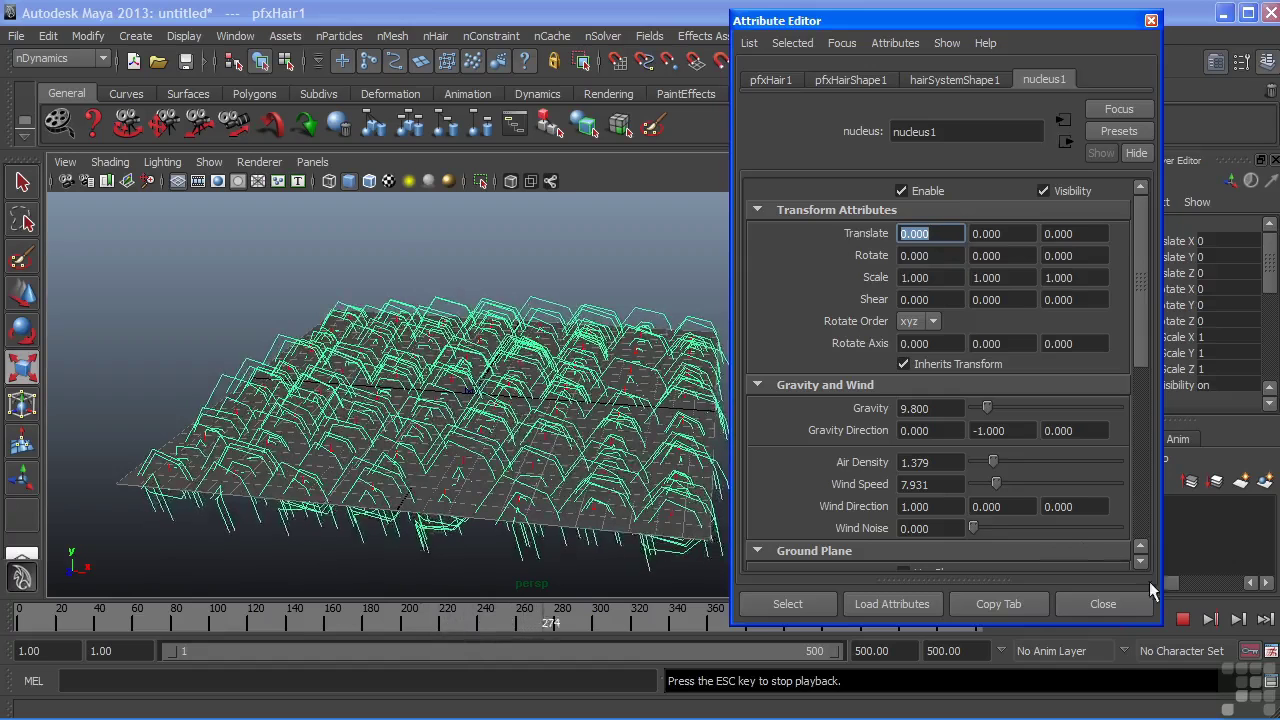
click(1183, 619)
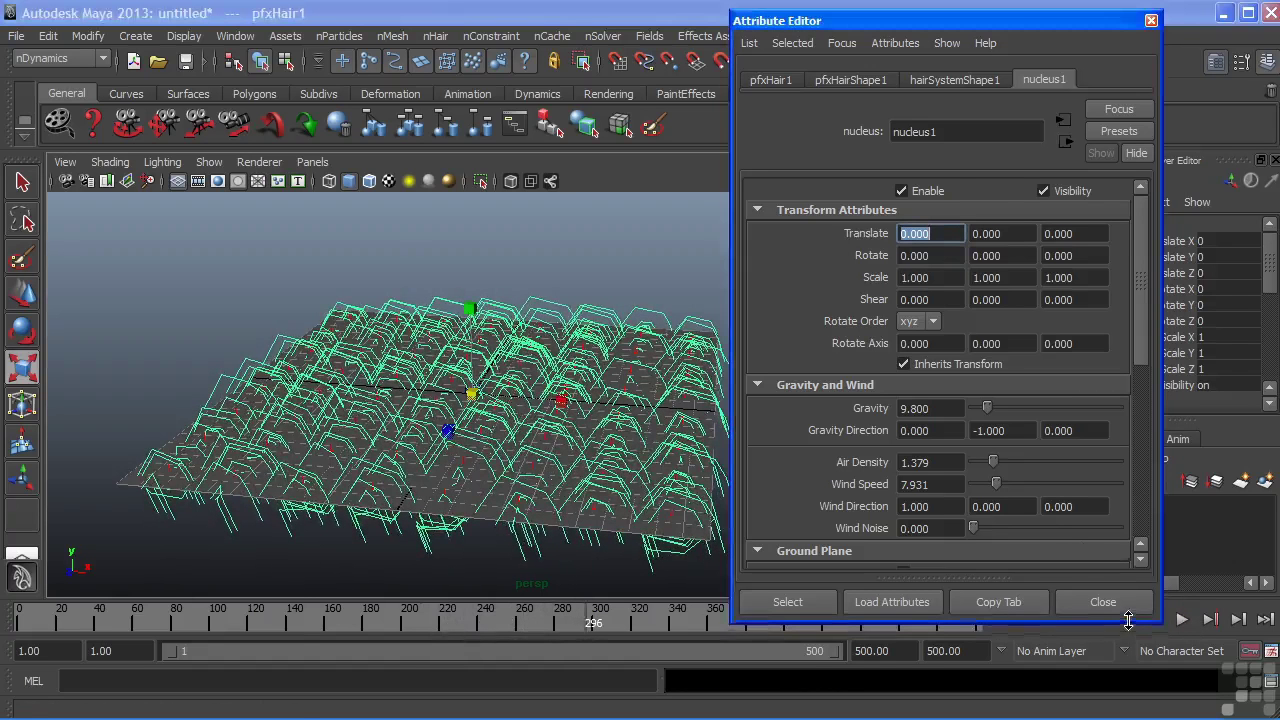
drag(1128, 620, 1128, 598)
click(1071, 619)
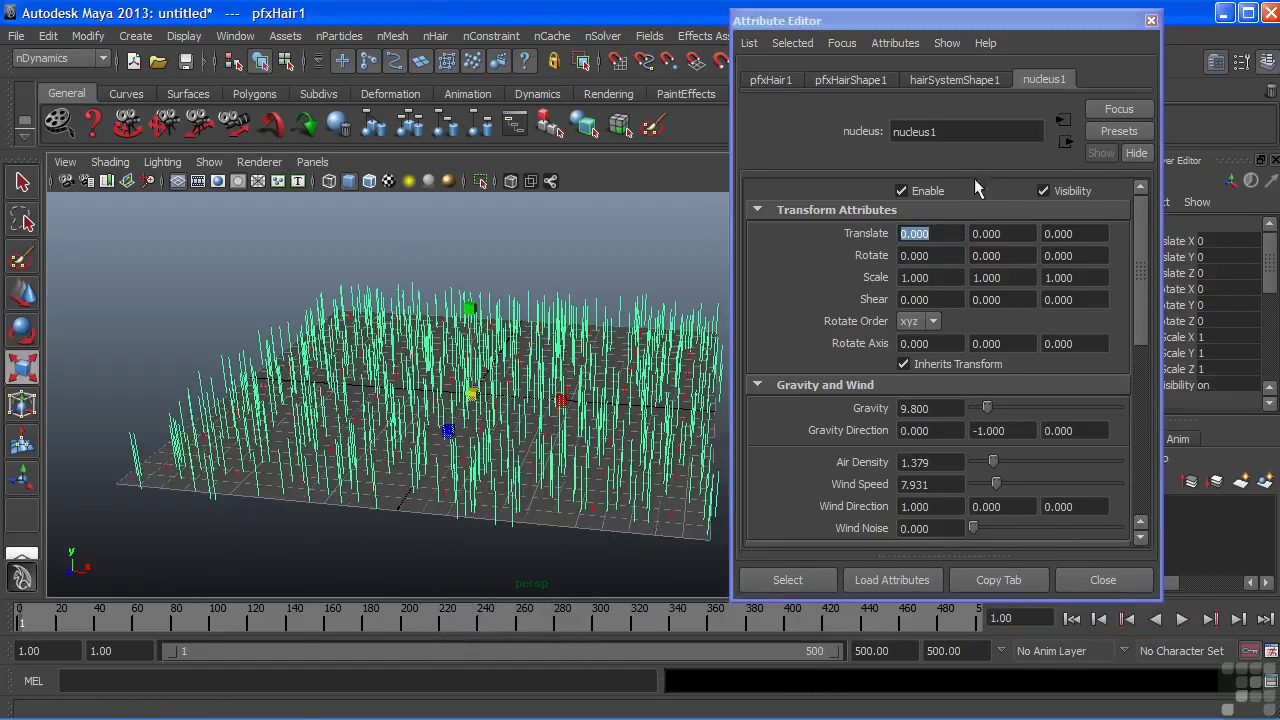
click(960, 80)
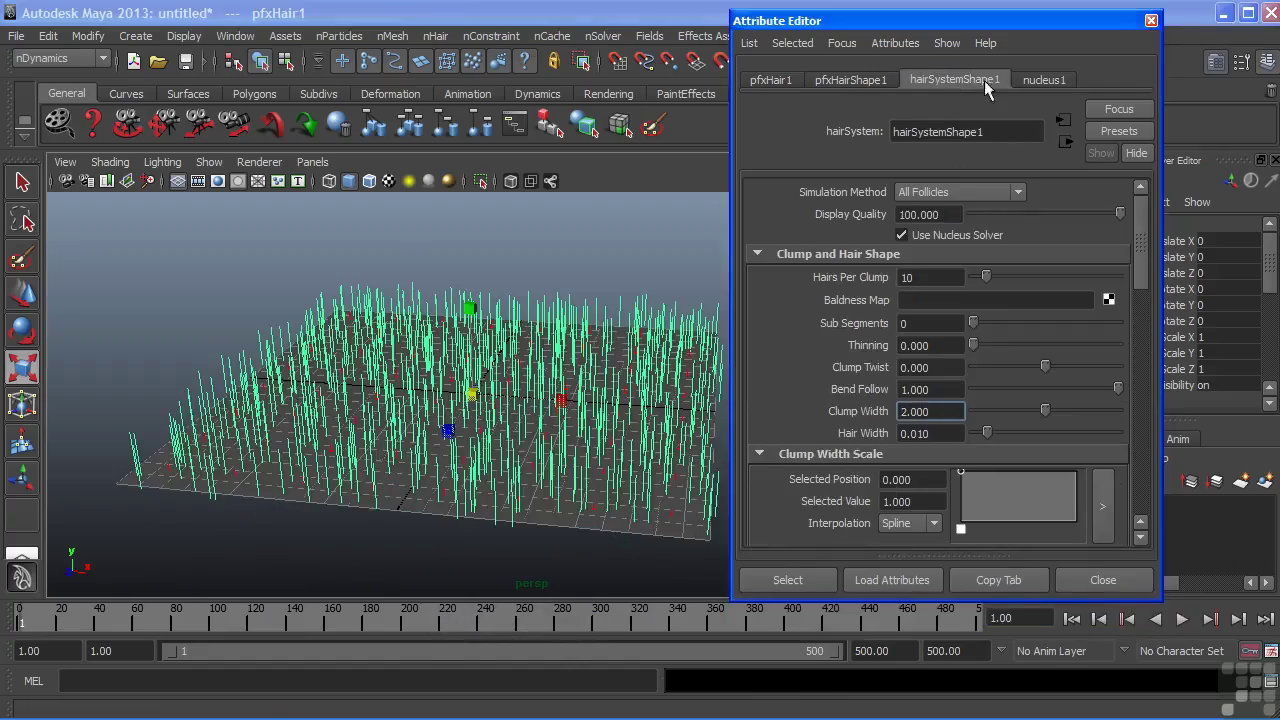
click(1182, 619)
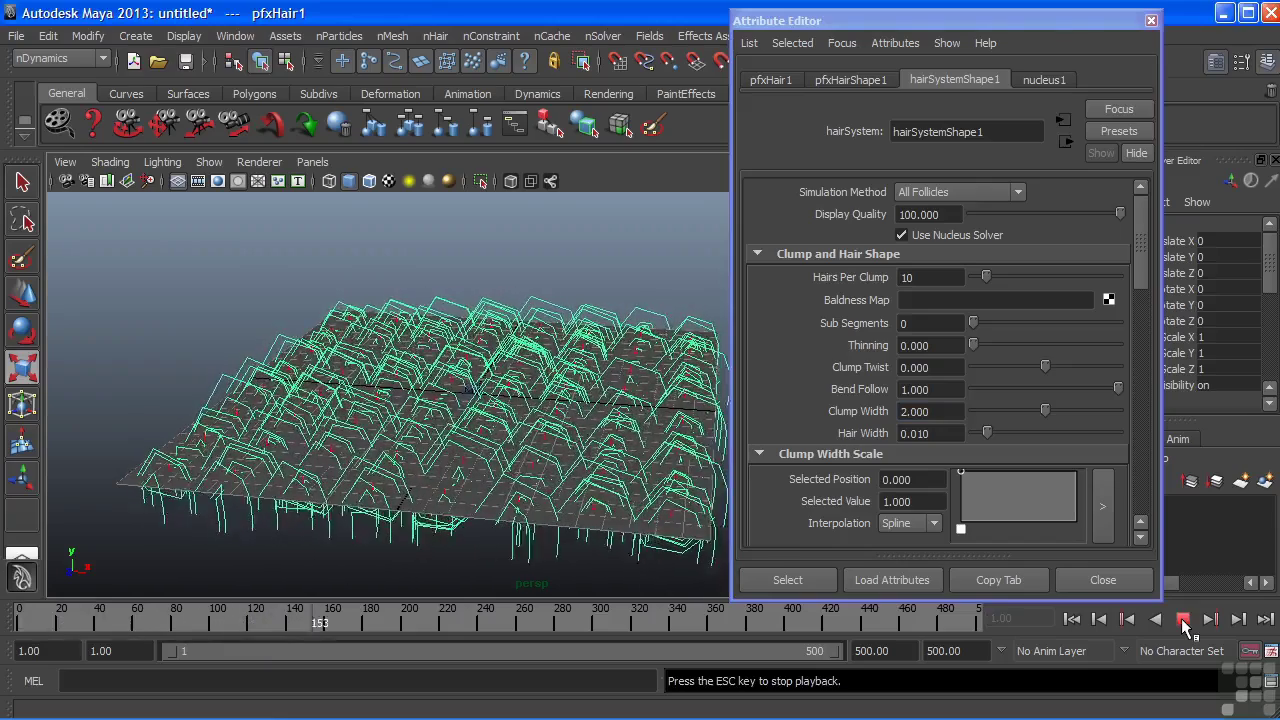
click(1183, 620)
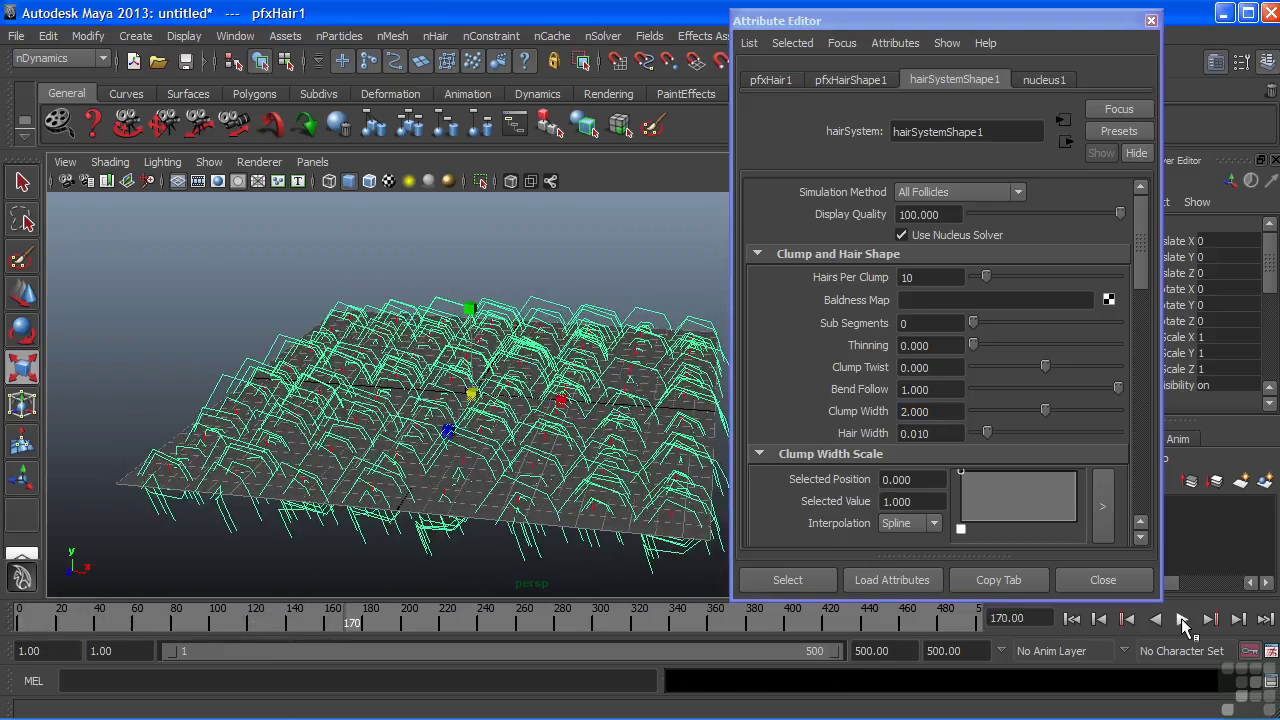
click(1071, 621)
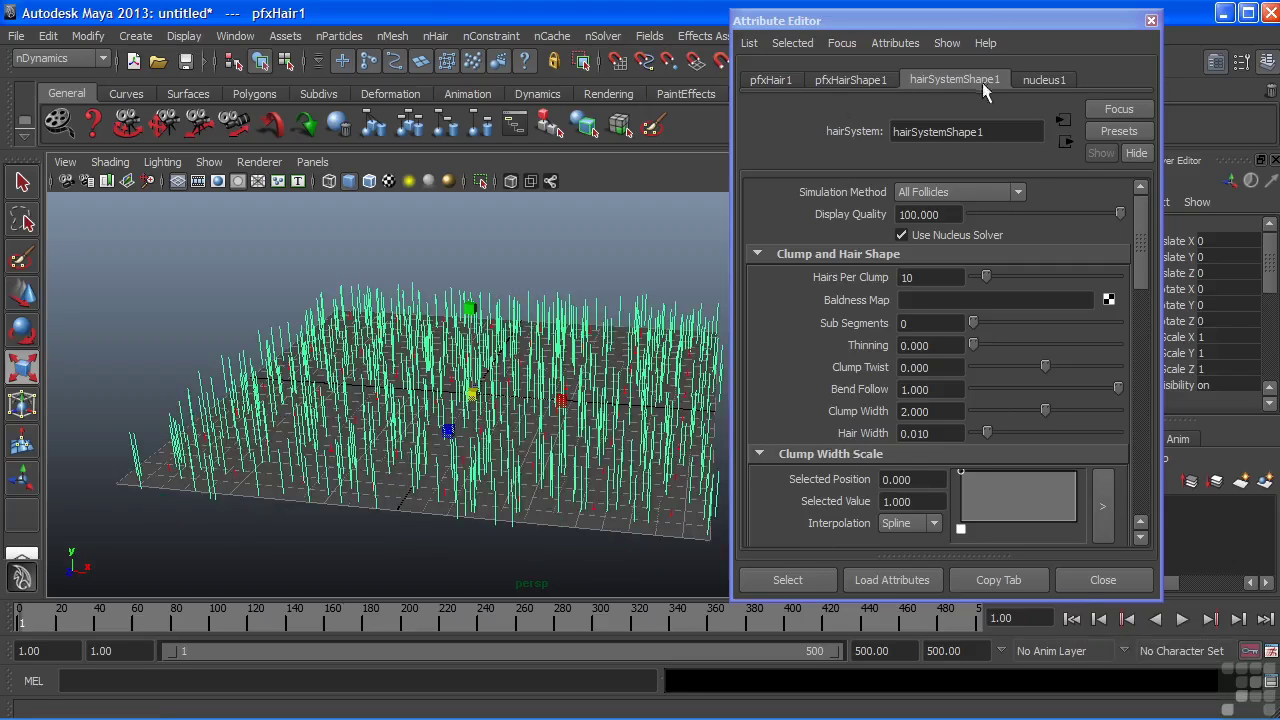
mouse_move(1143, 250)
mouse_down()
mouse_move(1122, 327)
mouse_move(1122, 426)
mouse_up()
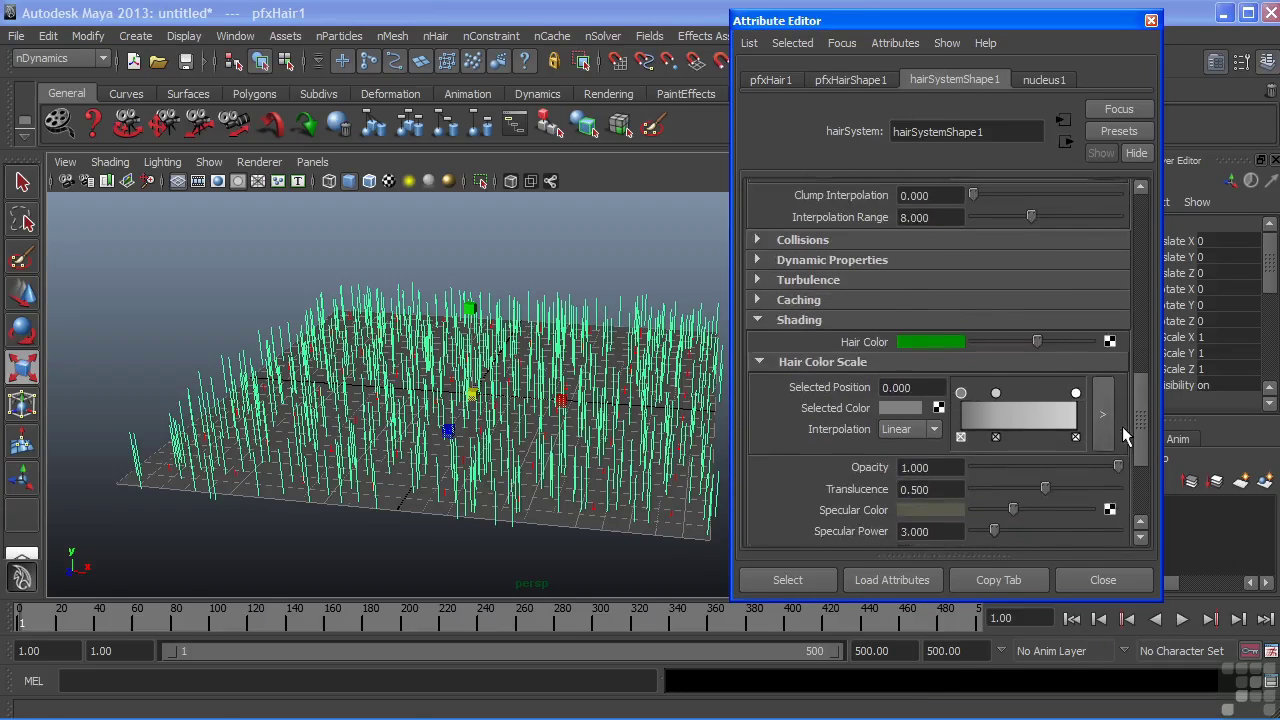
Step: Set the hair's Bend Resistance to 90 under Dynamic Properties
click(832, 262)
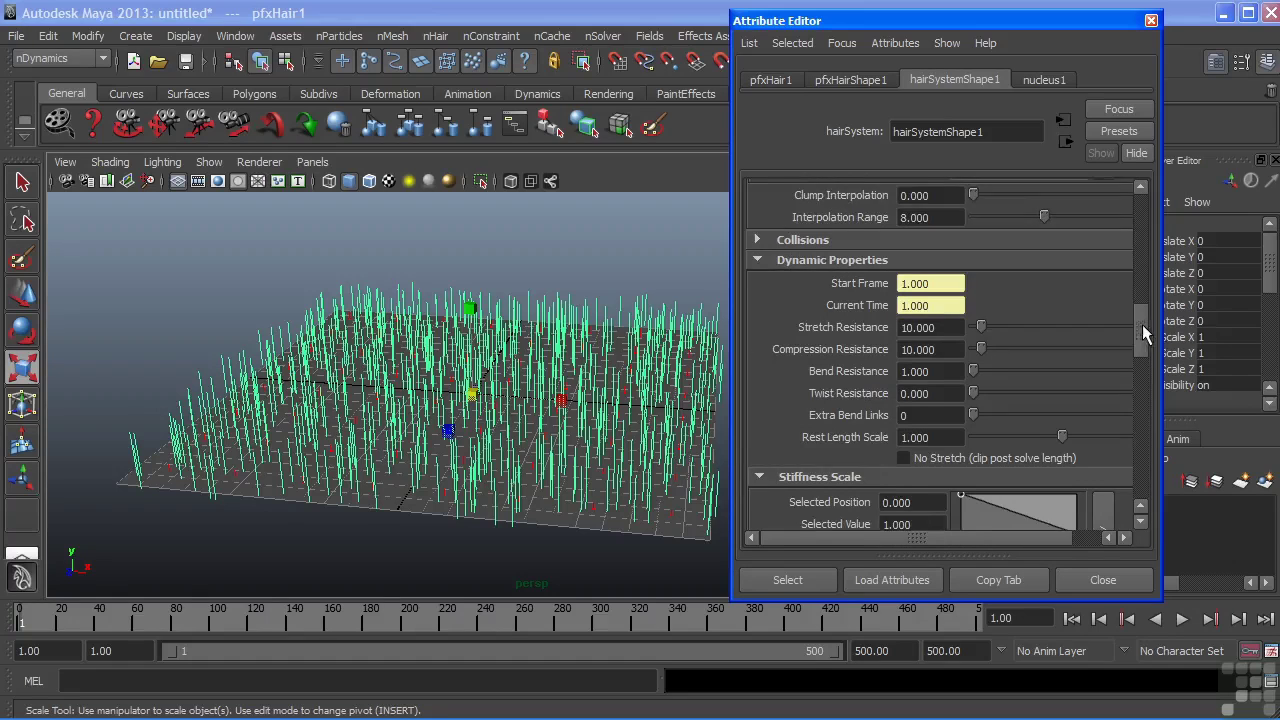
drag(1142, 324, 1138, 335)
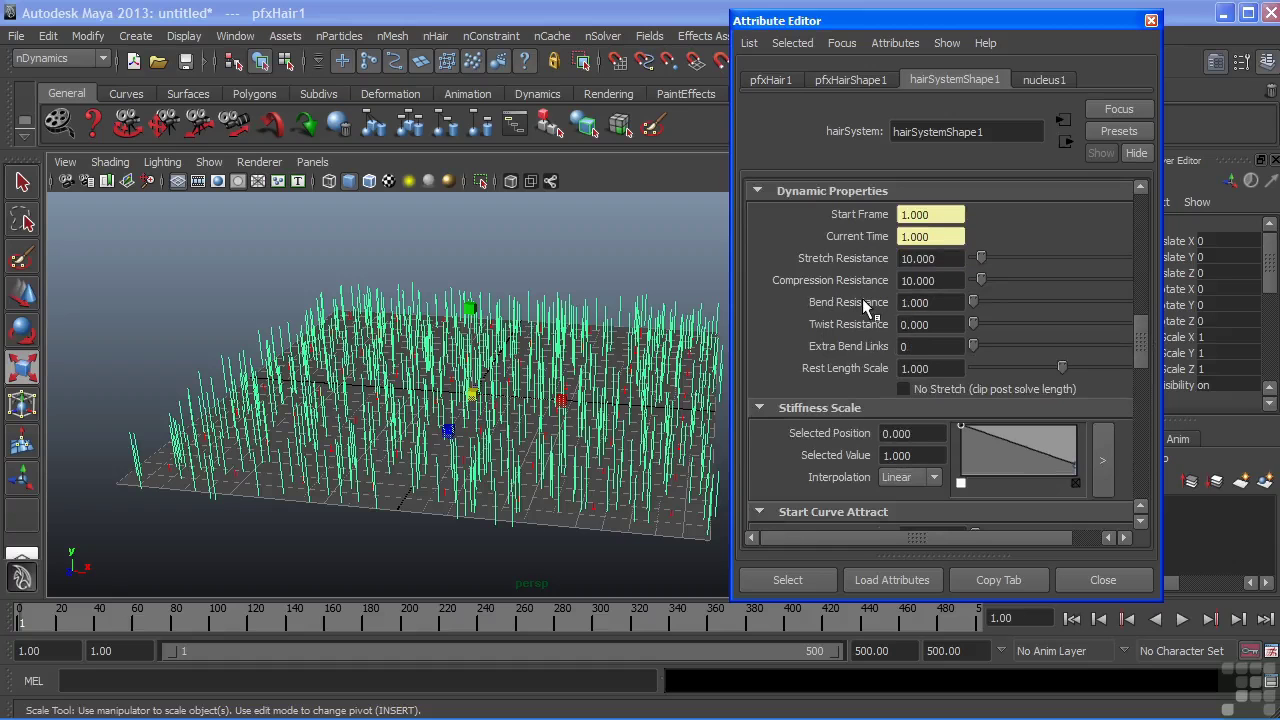
drag(967, 303, 1066, 306)
double_click(950, 303)
text(90)
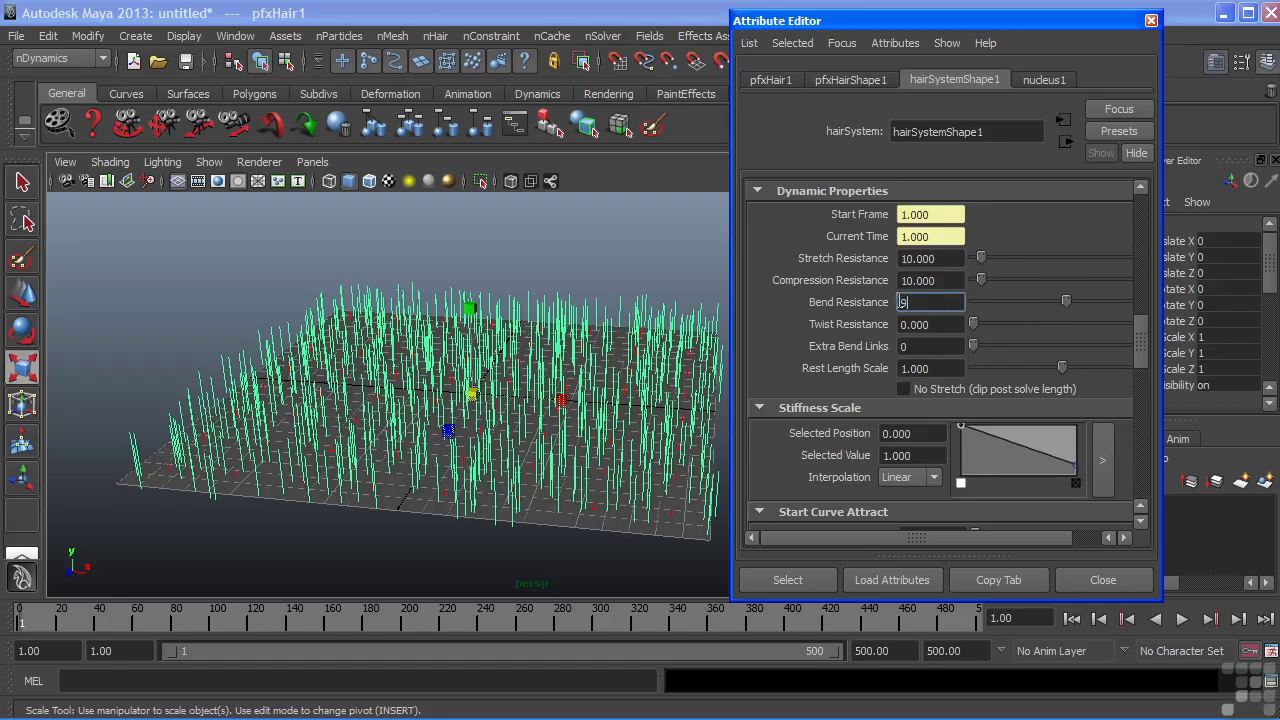
key(Return)
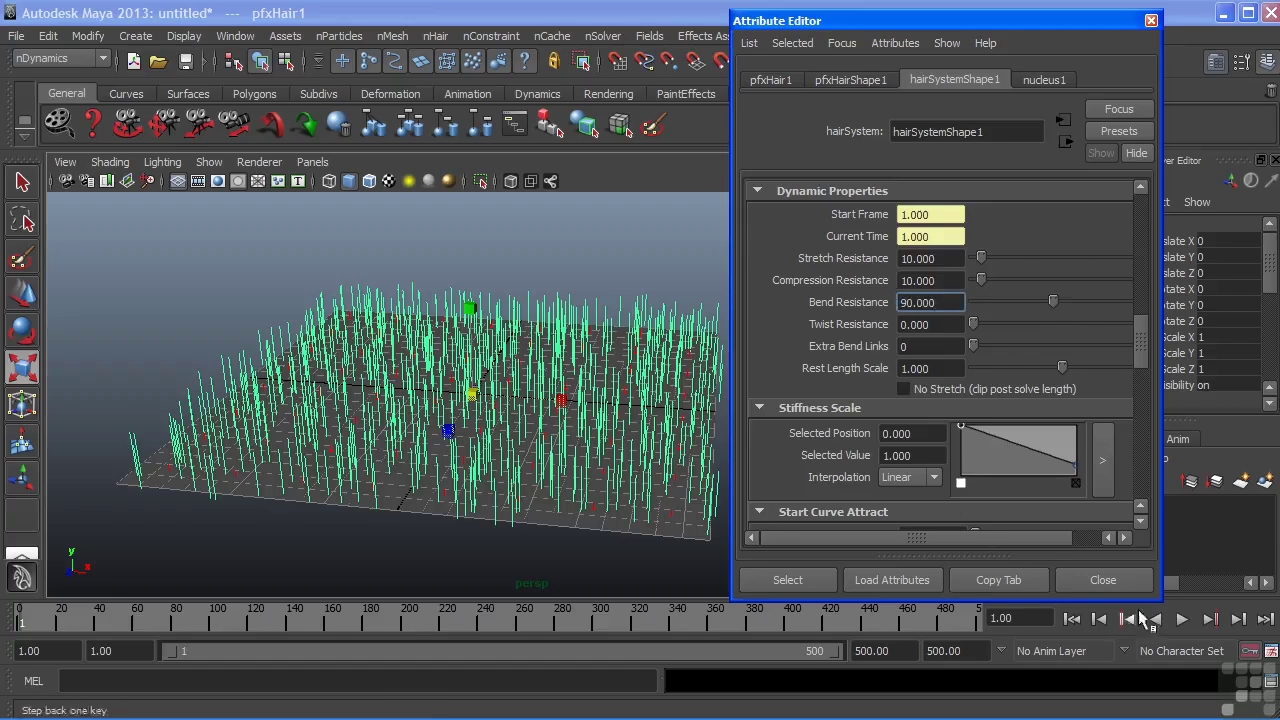
Step: Rewind and play the simulation to test the stiffer grass
click(1071, 619)
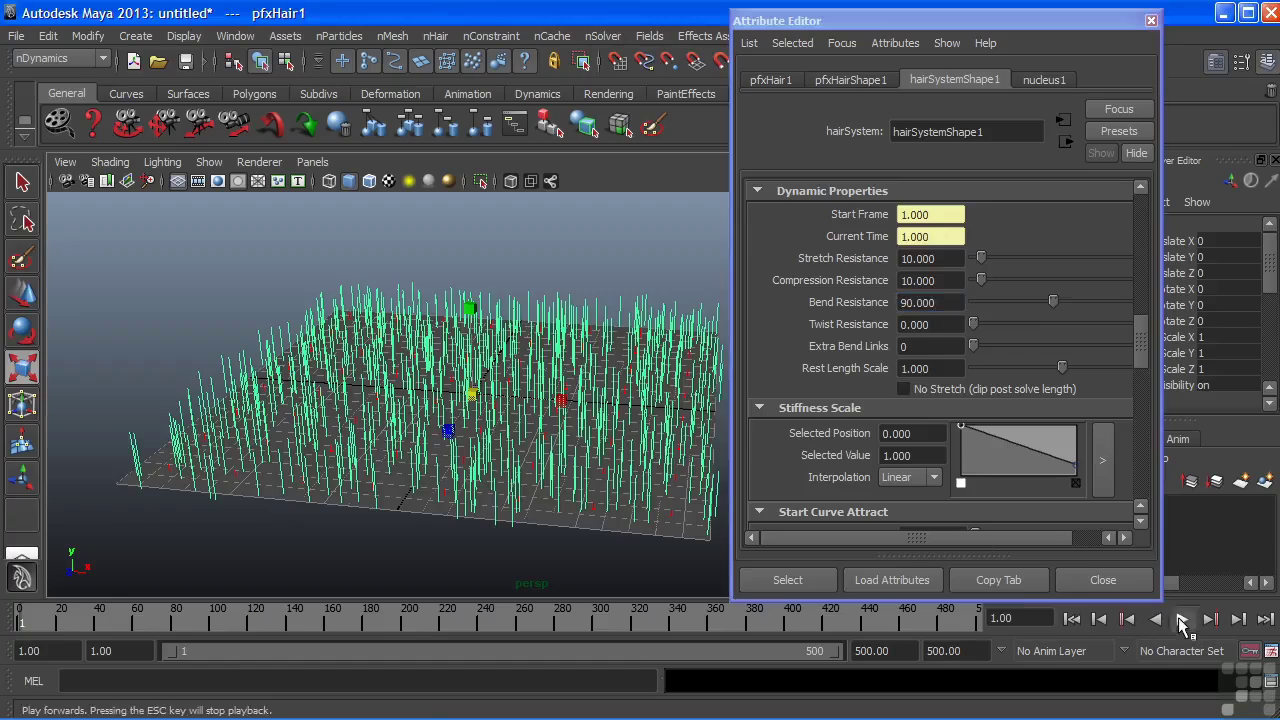
click(1181, 620)
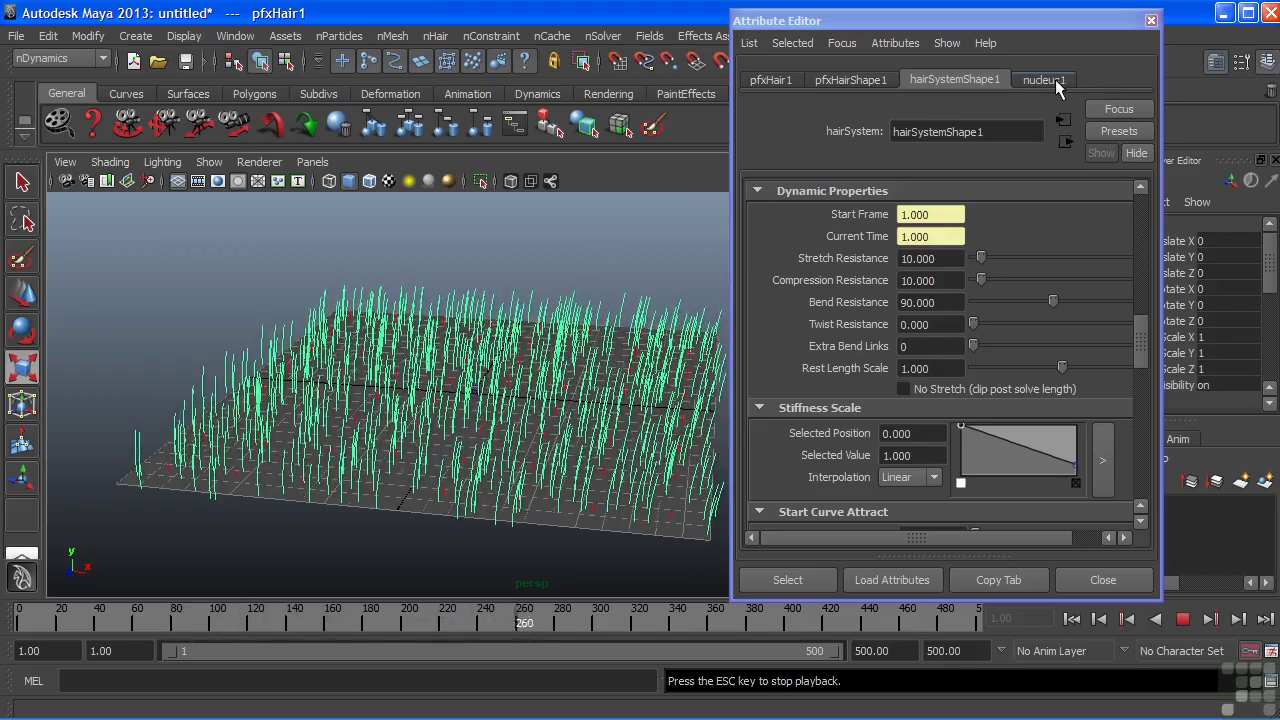
click(1044, 81)
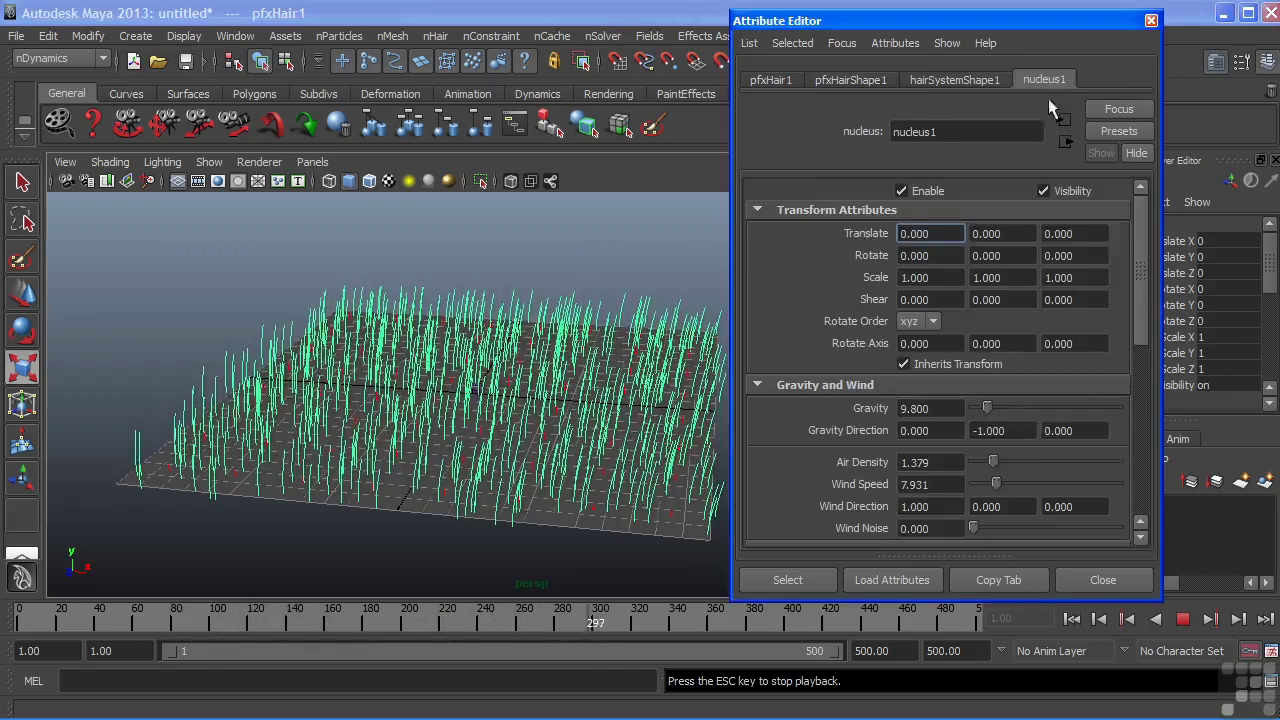
Step: Raise nucleus Wind Speed to 14.483, Air Density to 2.345 and Wind Noise to 1.0
scroll(1125, 265, down, 3)
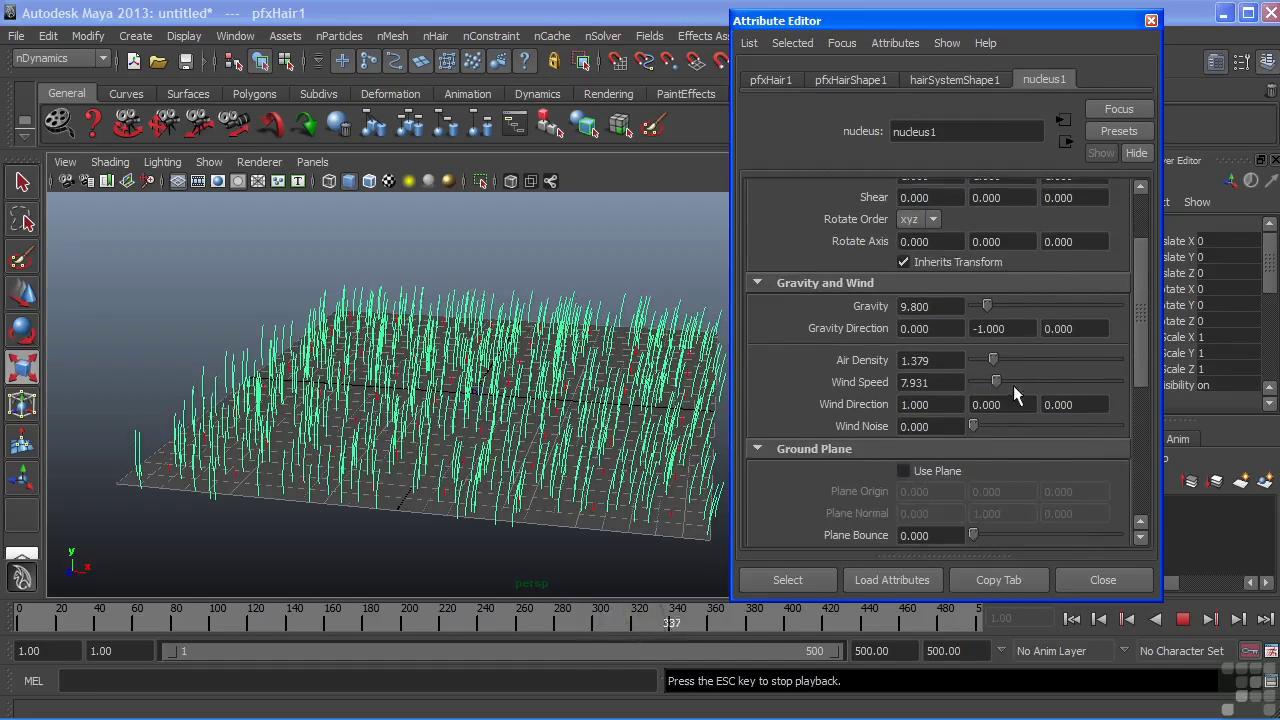
click(1013, 382)
click(1014, 381)
drag(993, 360, 1007, 360)
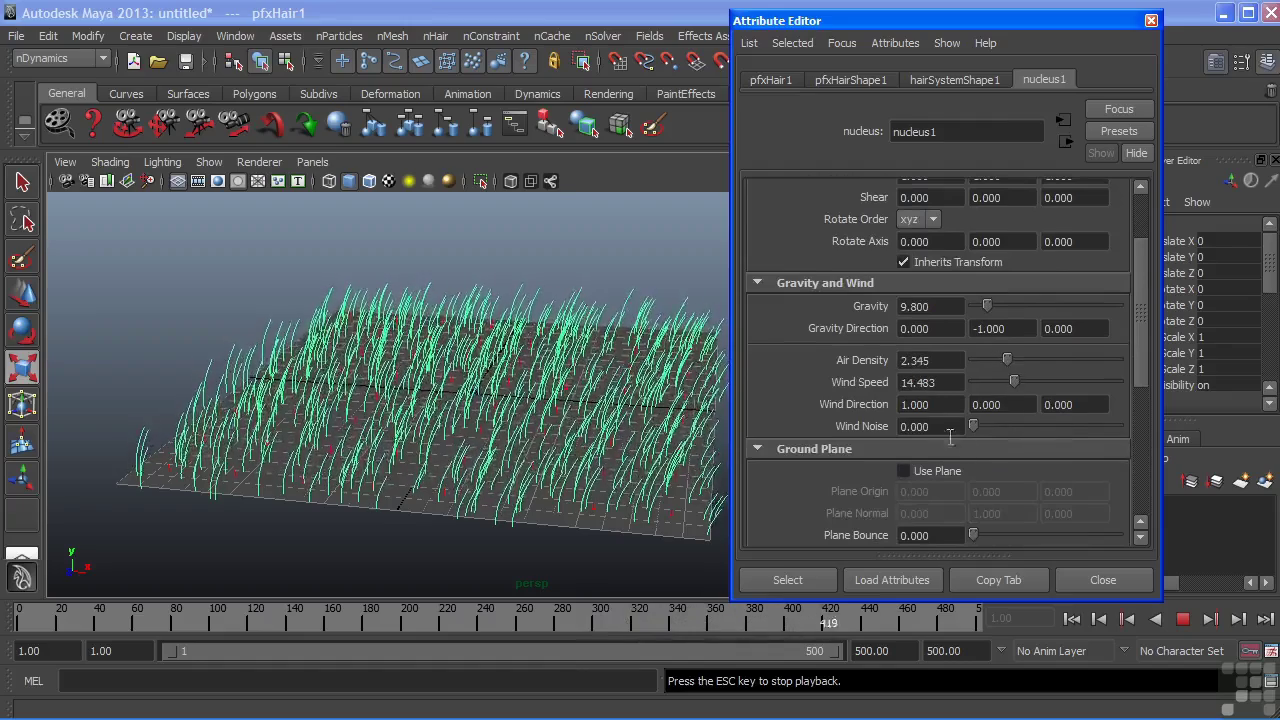
drag(975, 426, 1125, 426)
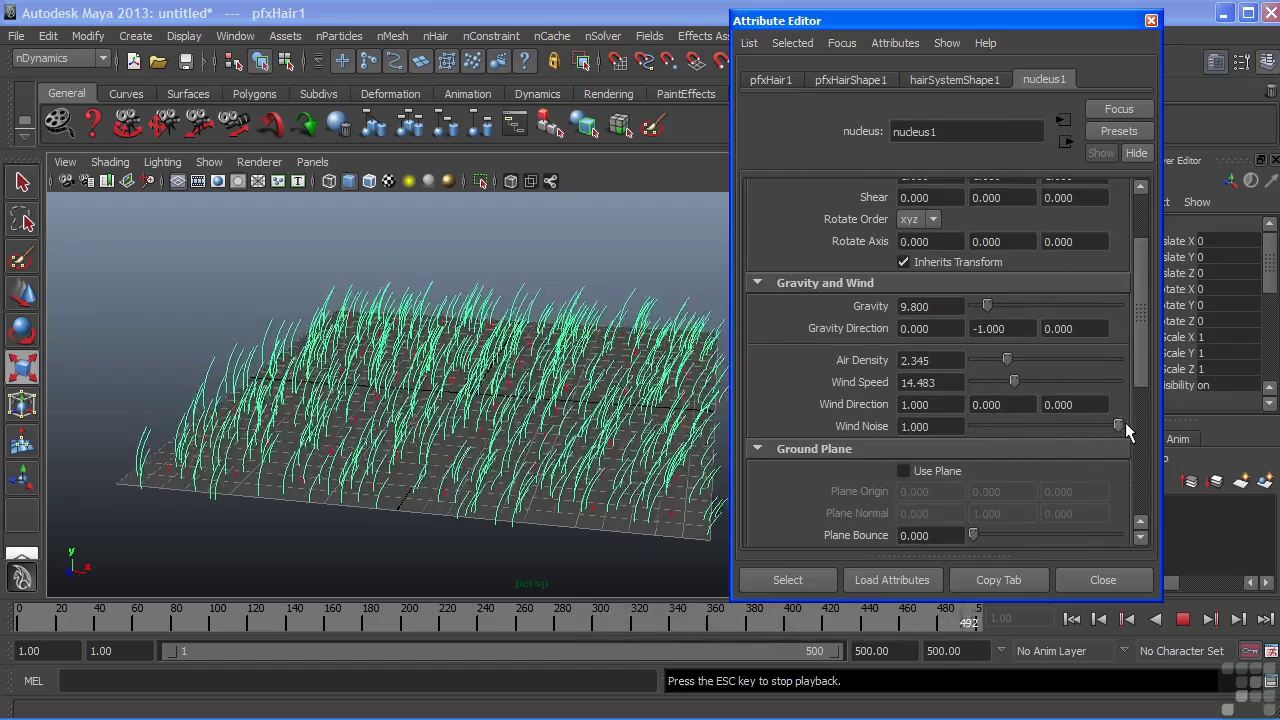
click(953, 78)
click(912, 214)
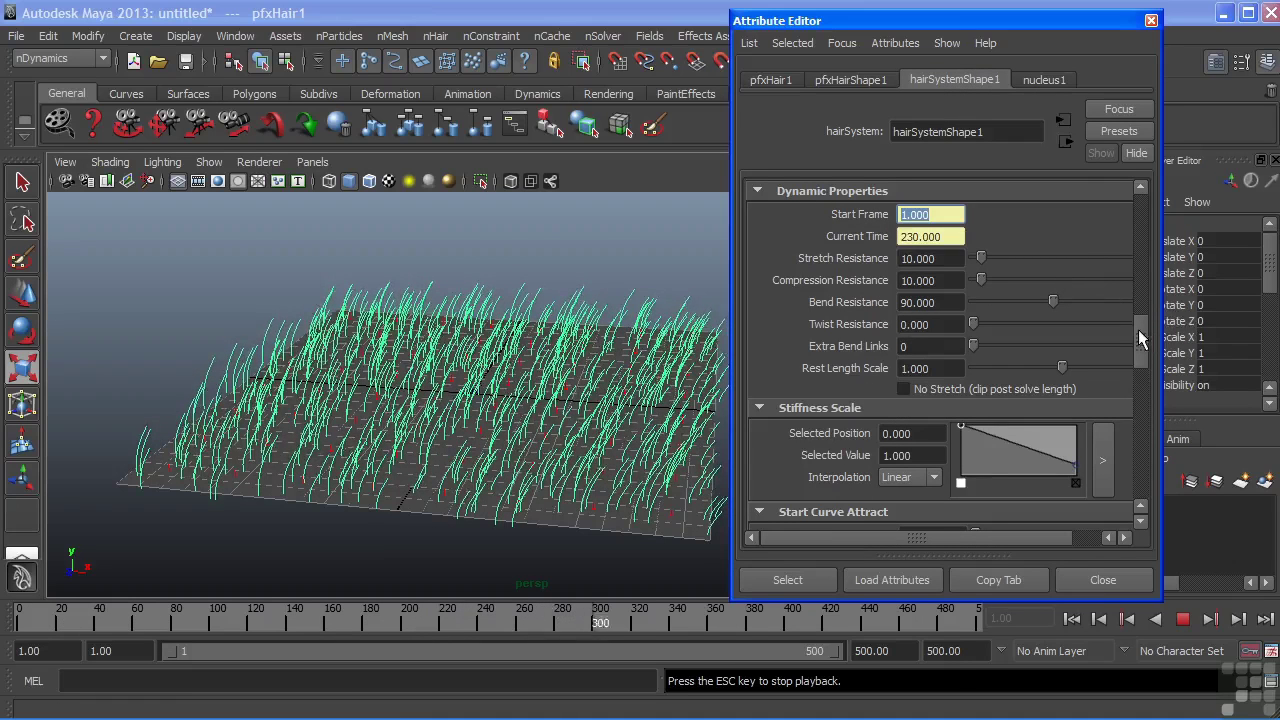
Step: Expand the hair system's Turbulence section and add a slight Intensity of about 0.045
drag(1138, 330, 1116, 423)
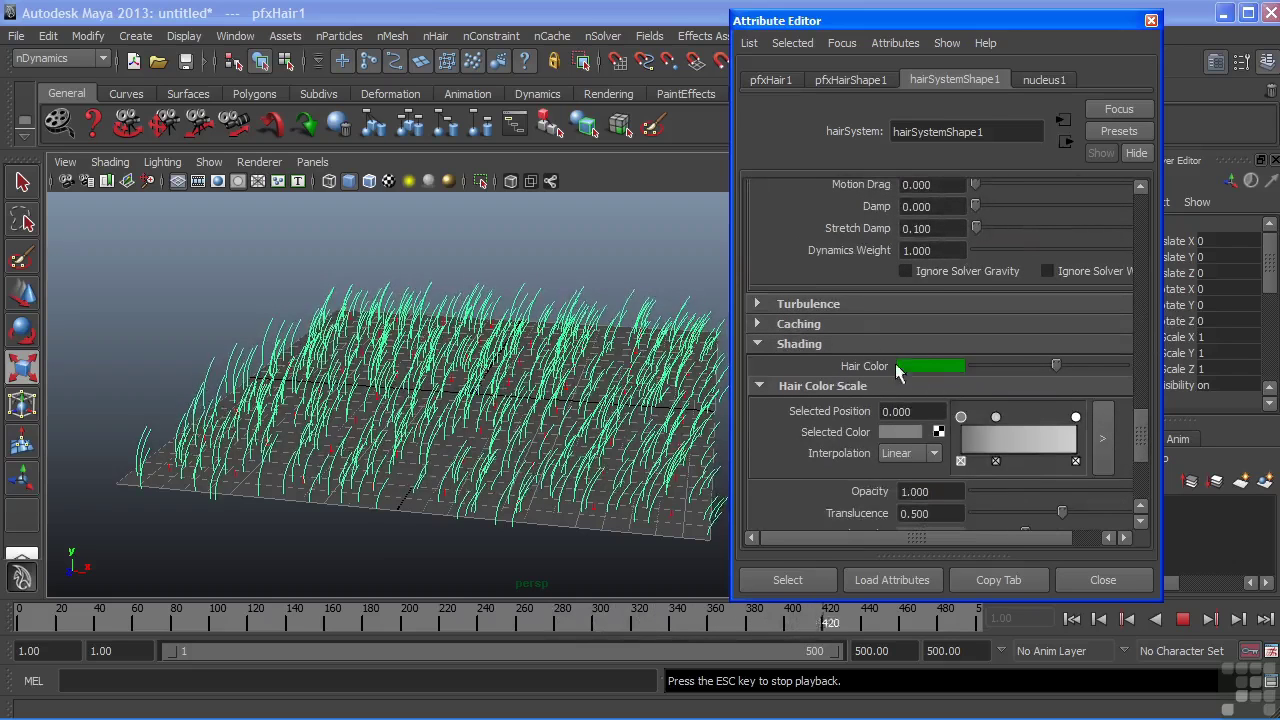
click(801, 302)
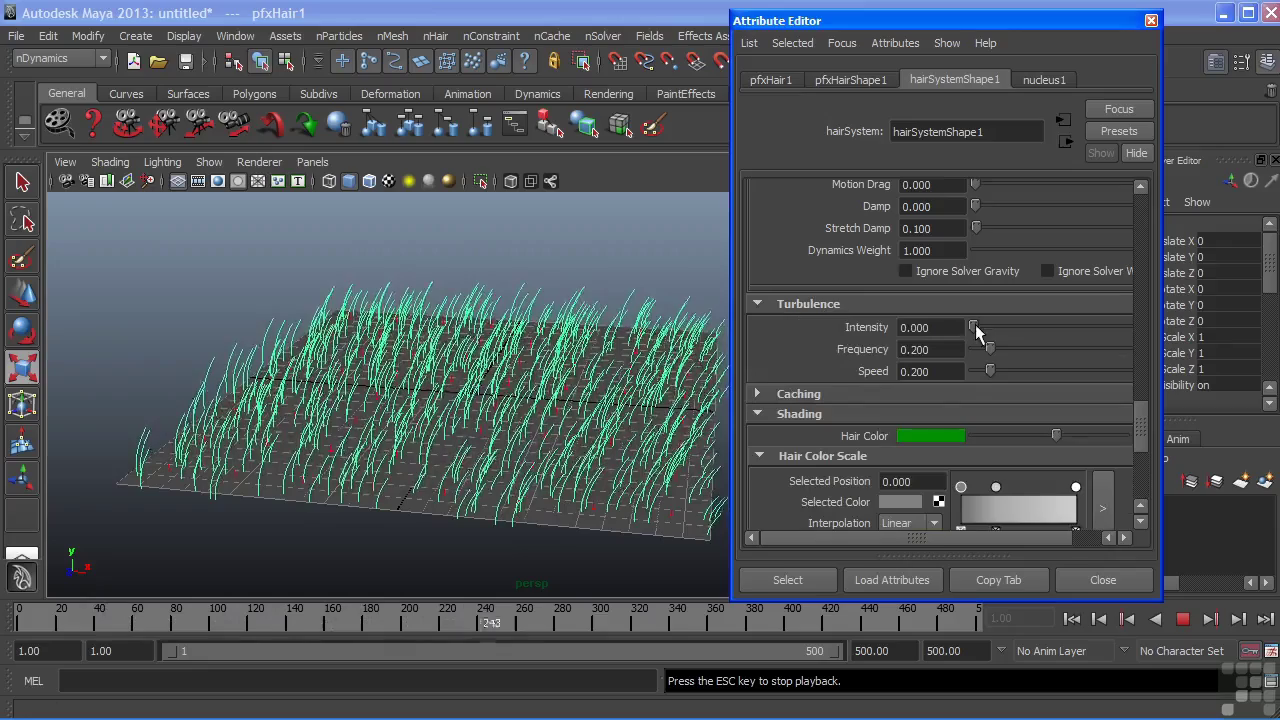
drag(975, 330, 980, 330)
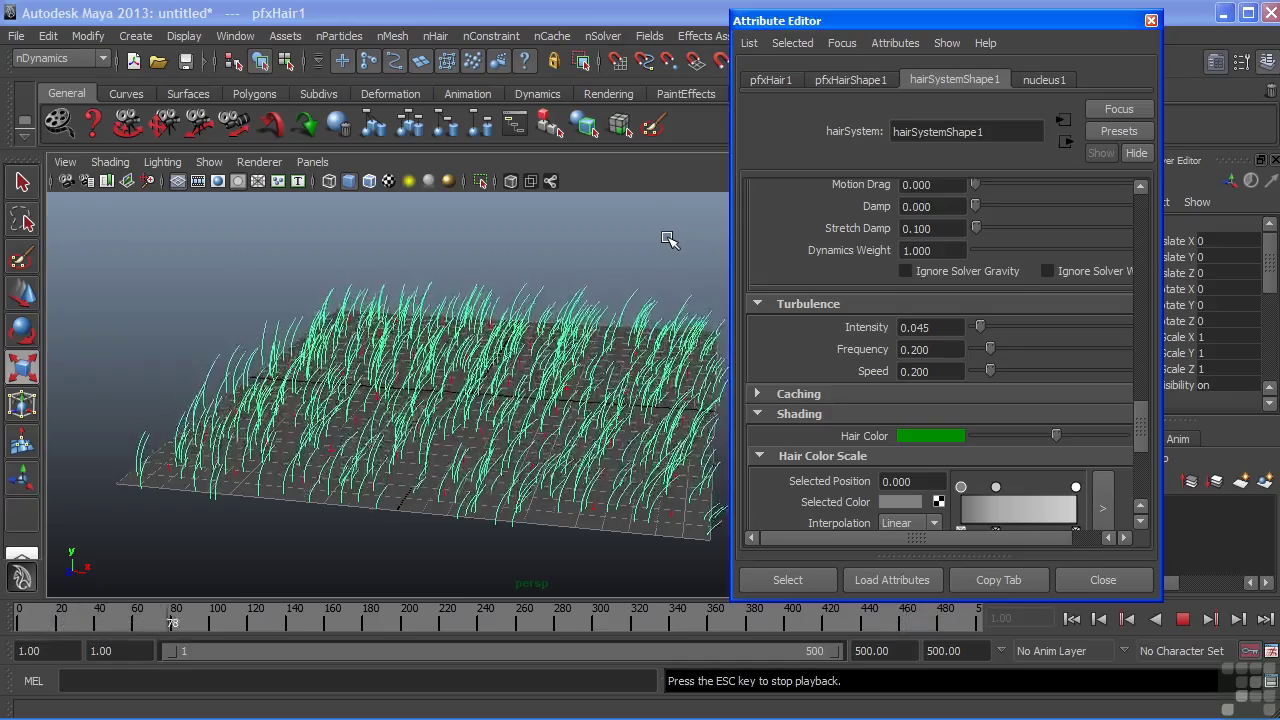
Step: Settle Turbulence Intensity at 0.039, stop playback and close the Attribute Editor
drag(980, 328, 1088, 327)
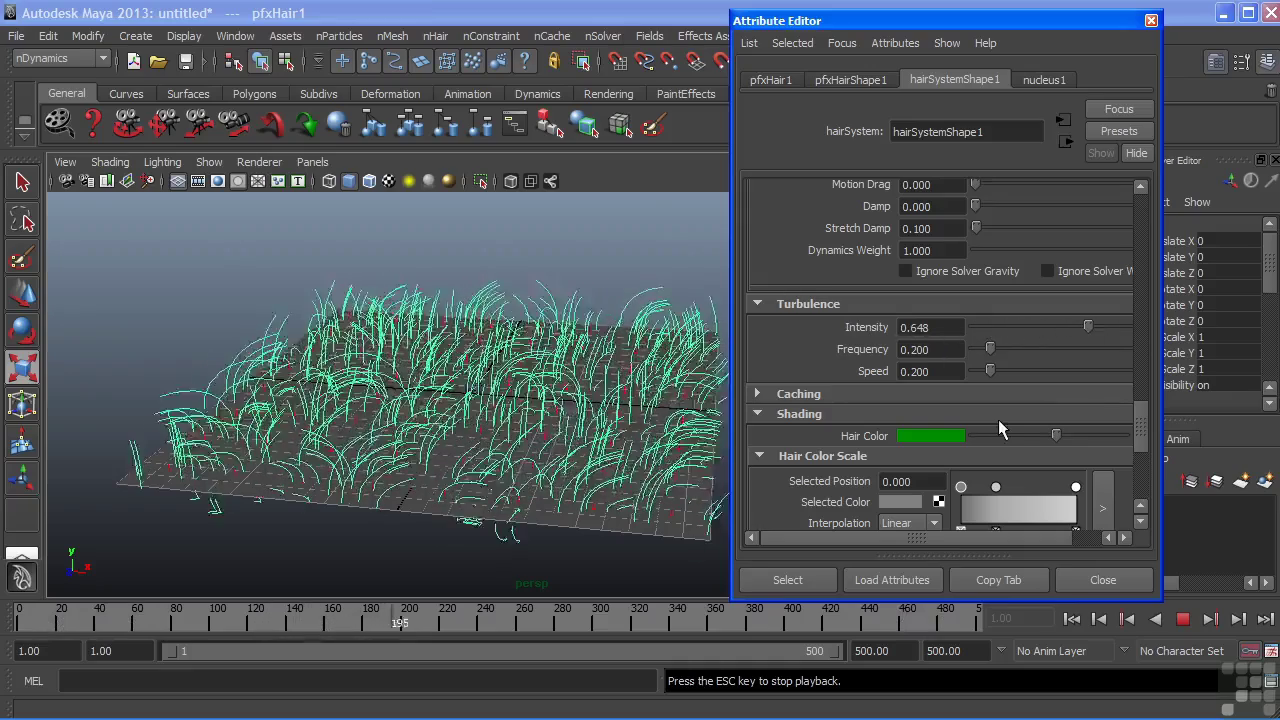
click(979, 327)
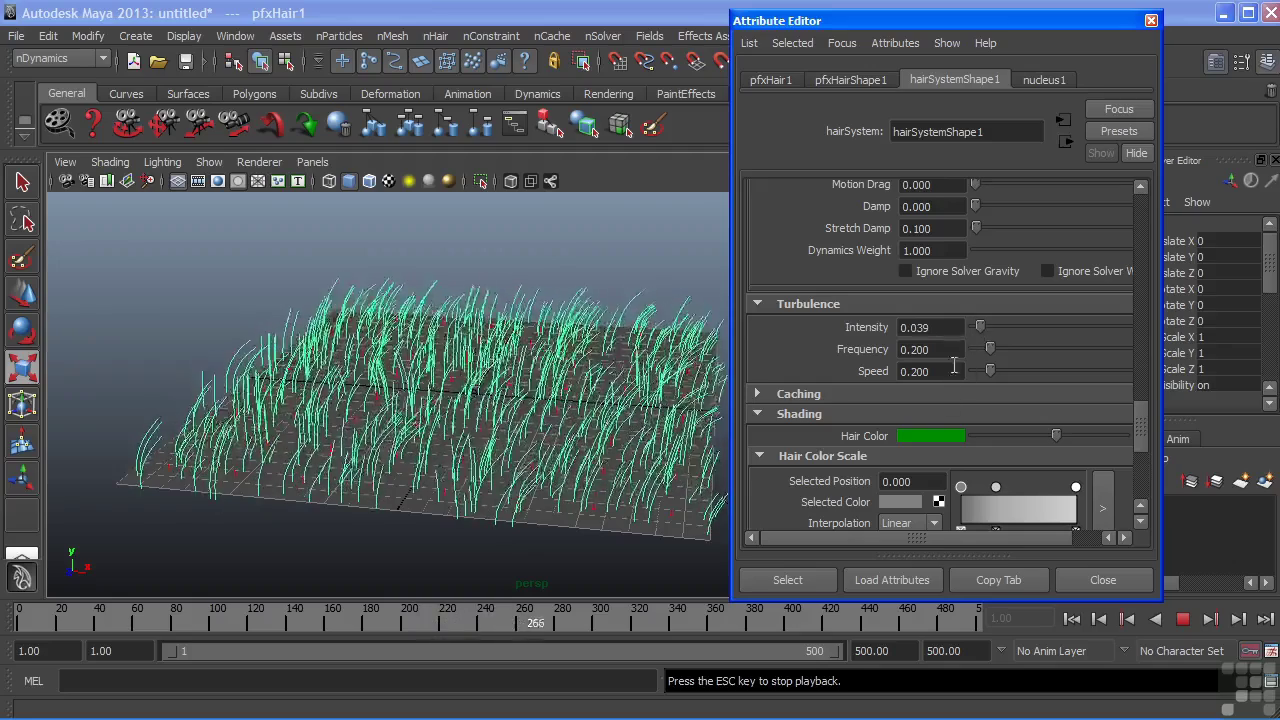
click(1183, 619)
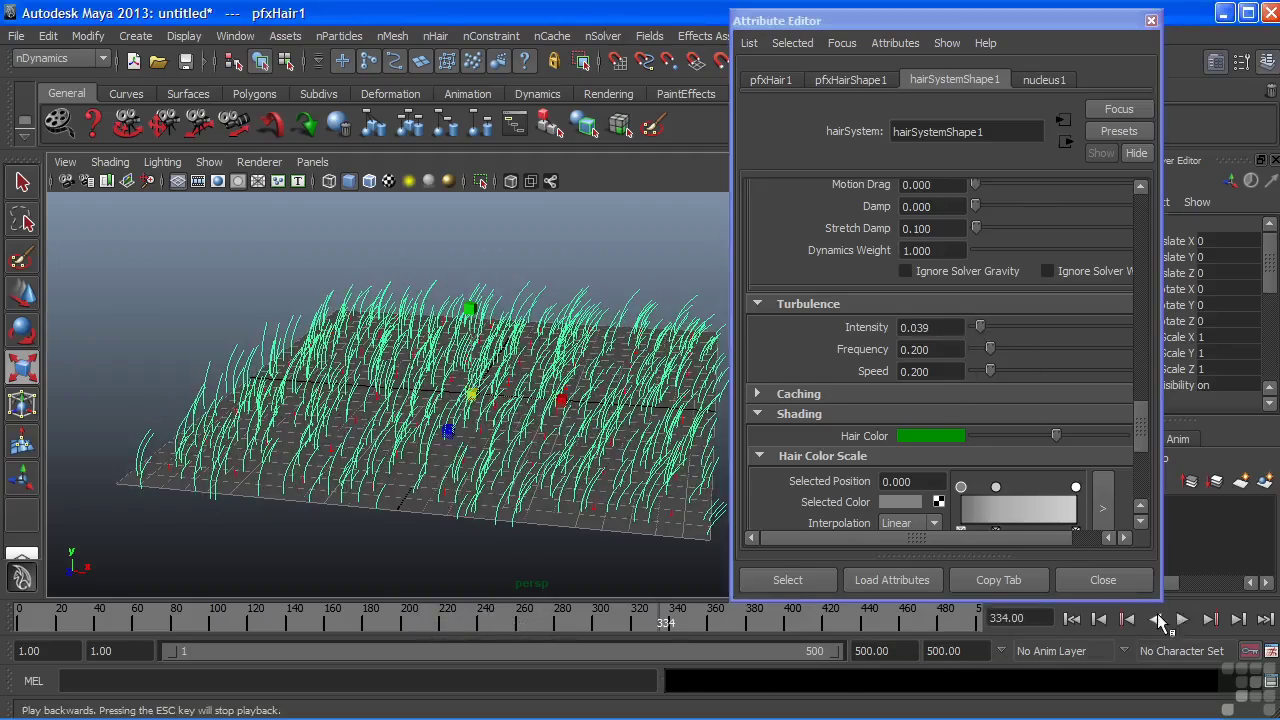
click(1115, 580)
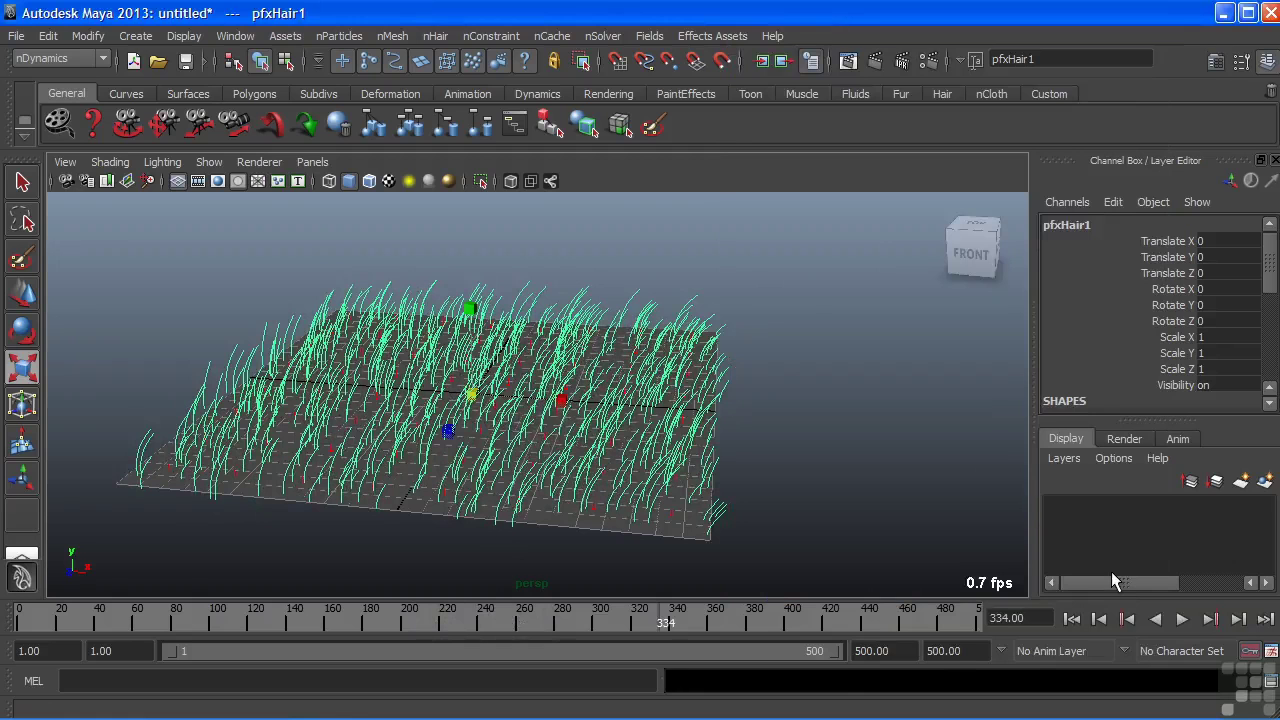